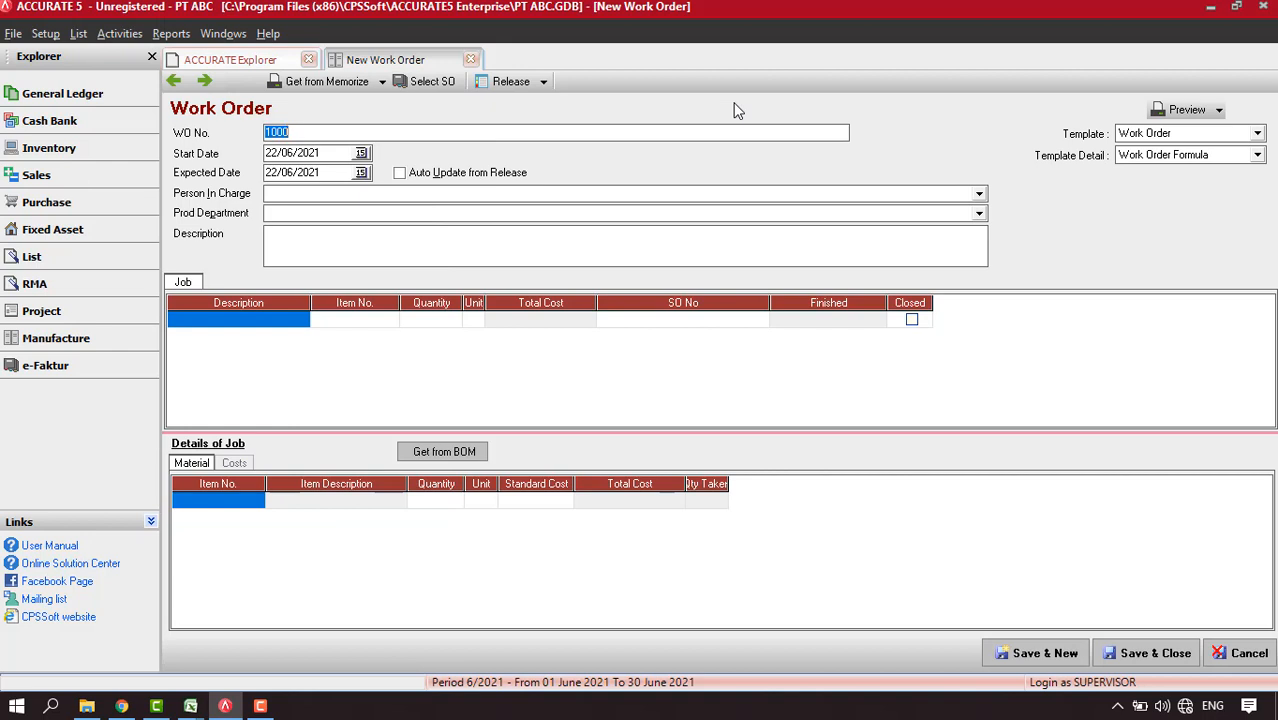
Set both the start date and the expected date of the work order to 01/01/2021.
left_click_drag(338, 153, 178, 153)
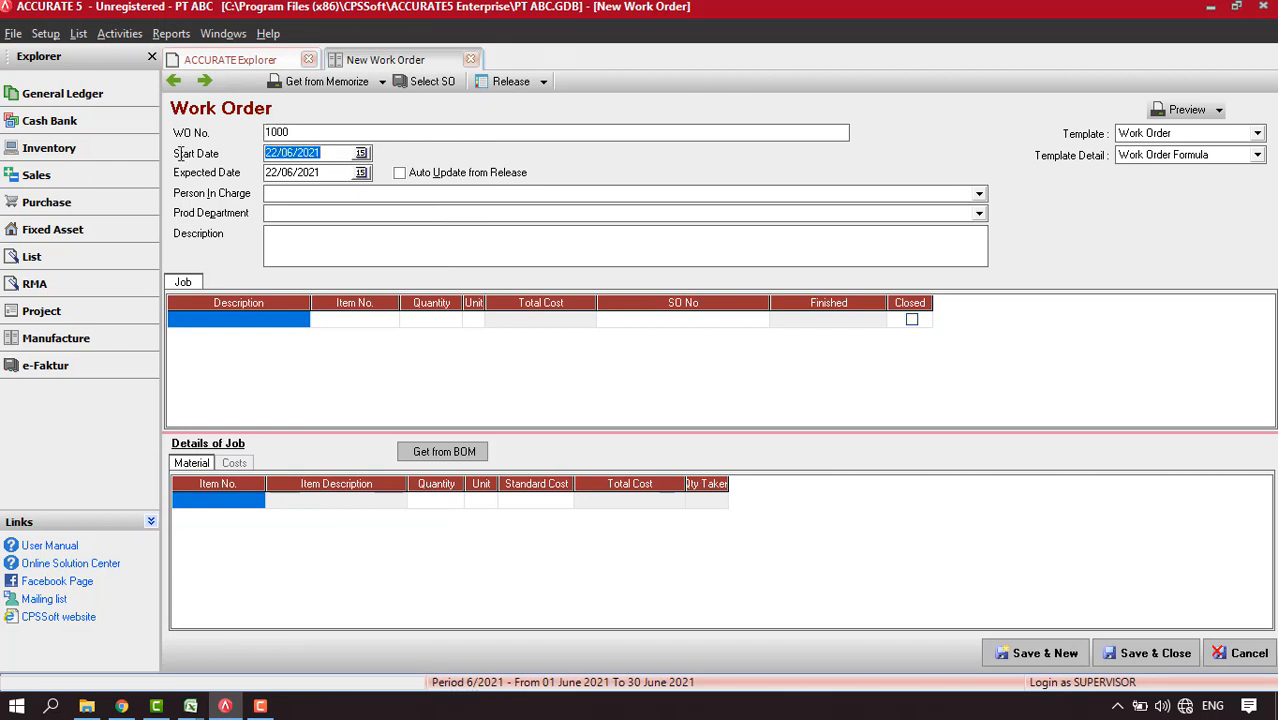
type("01/01/2021")
key("Tab")
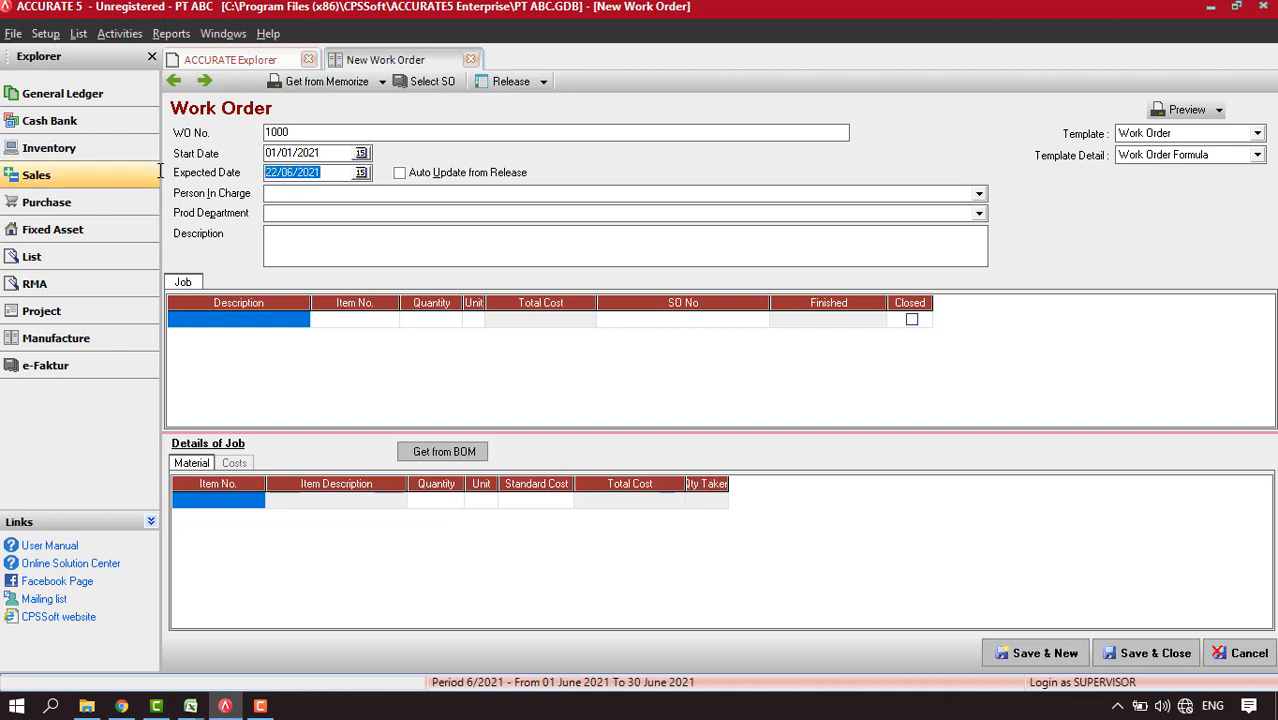
type("01")
Assign the existing person in charge and the ADONAN production department, and describe the work order as MEMBUAT ADONAN ROTI.
left_click(316, 193)
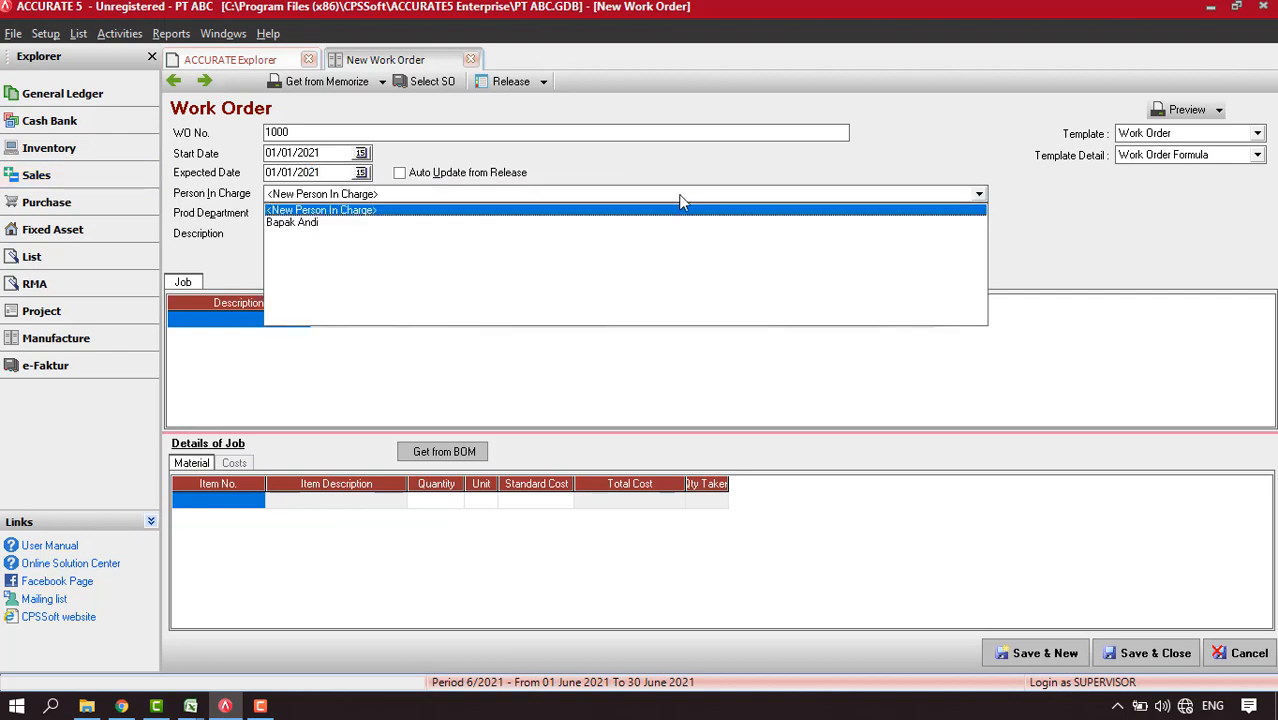
left_click(315, 223)
left_click(979, 213)
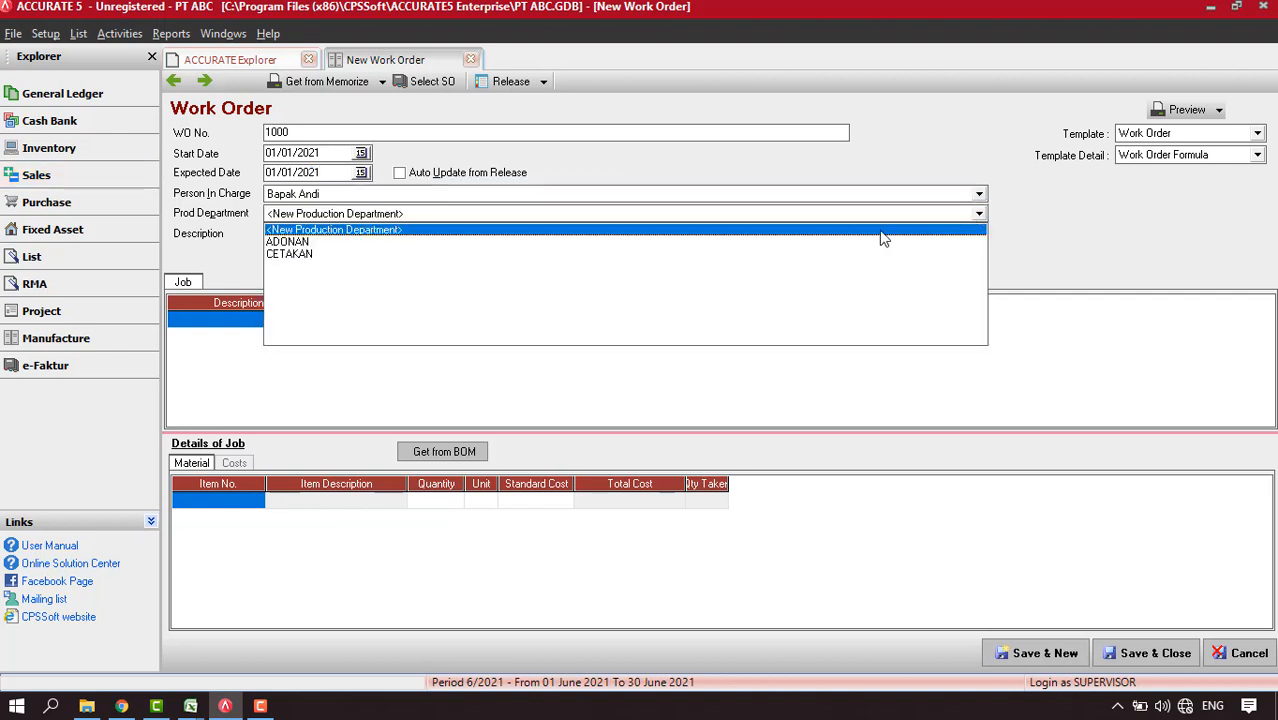
left_click(287, 242)
left_click(364, 242)
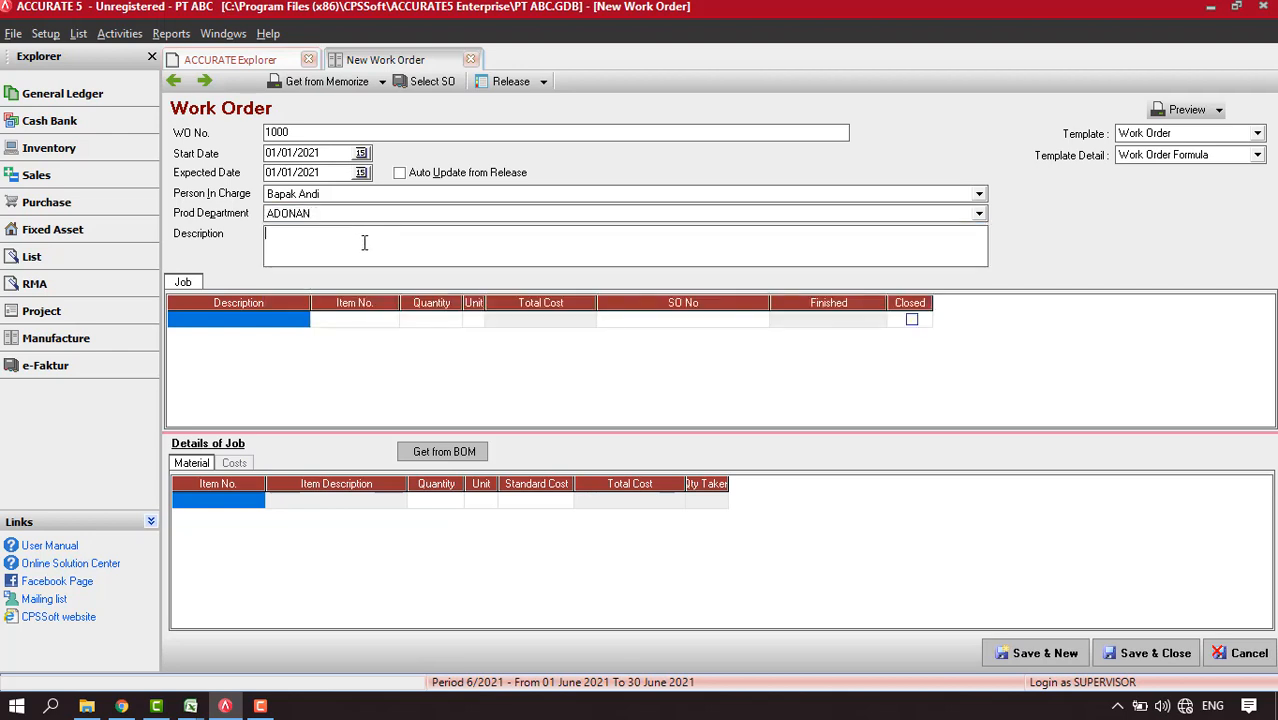
type("MEMBUAT ADONAN ROTI")
Add a job line from the bill of material Formula Adonan Roti, accepting its default quantity.
left_click(251, 320)
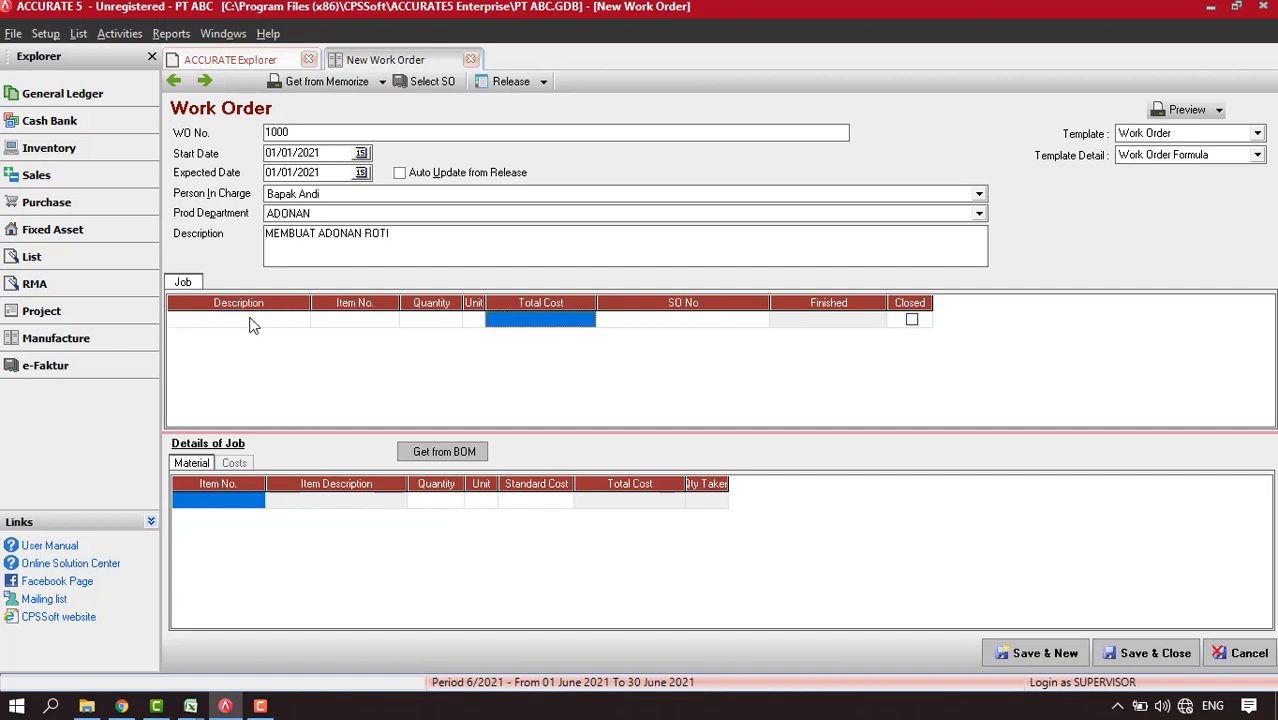
left_click(271, 320)
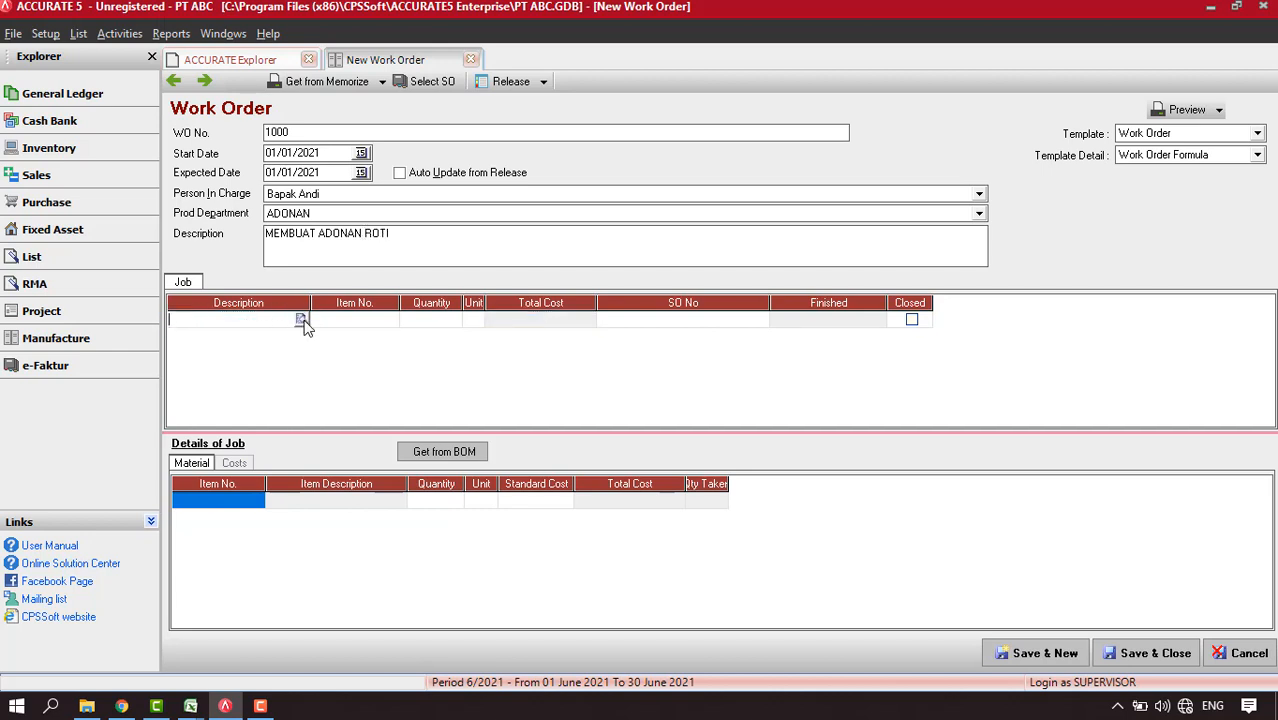
left_click(301, 320)
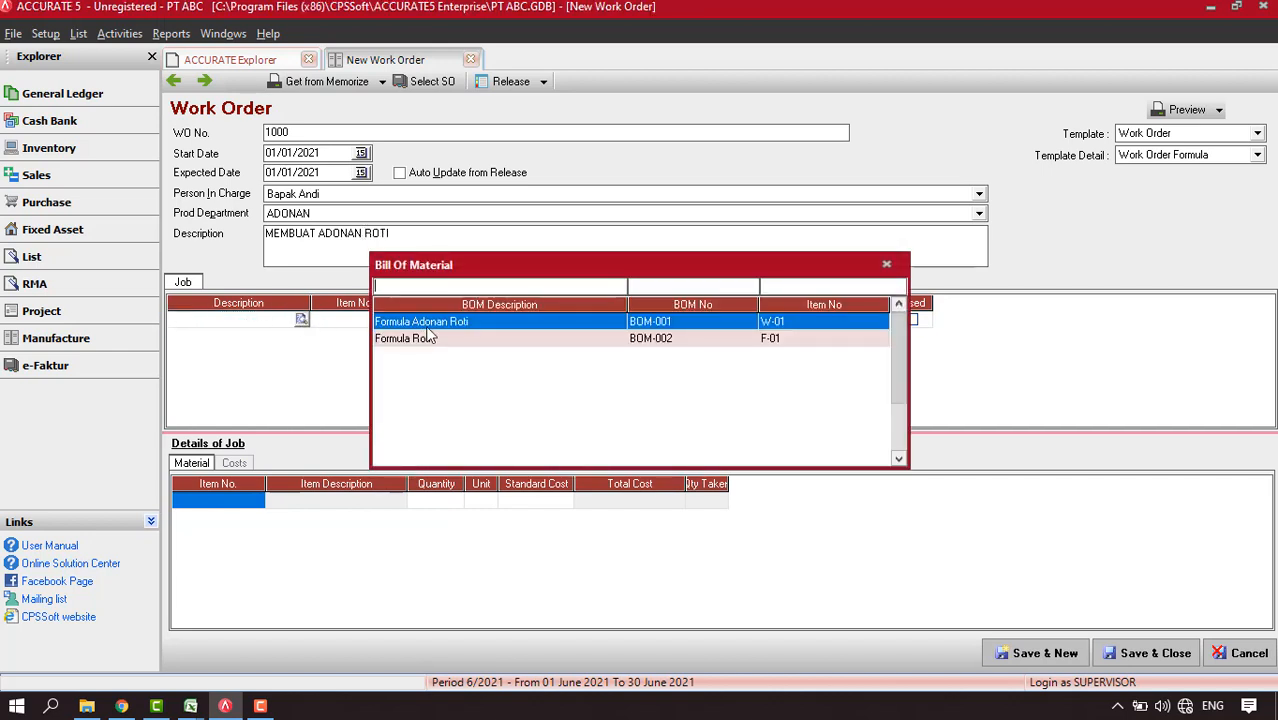
double_click(431, 322)
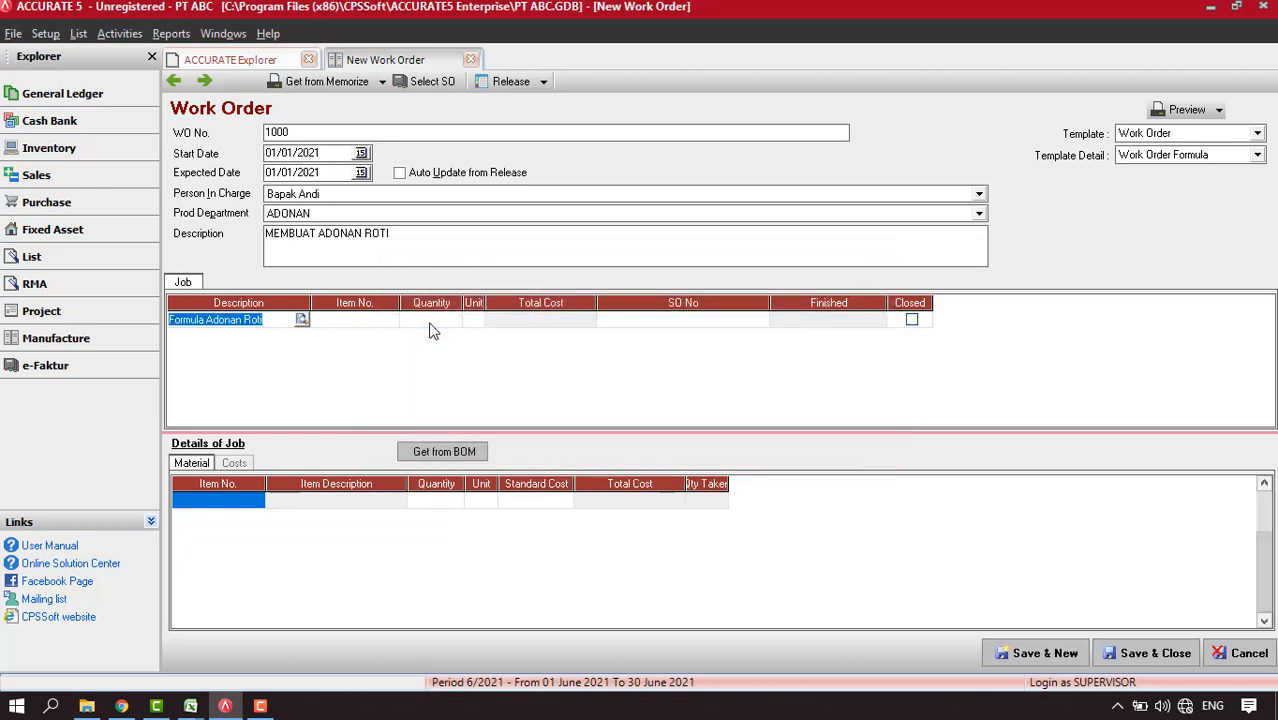
key("Tab")
key("Tab")
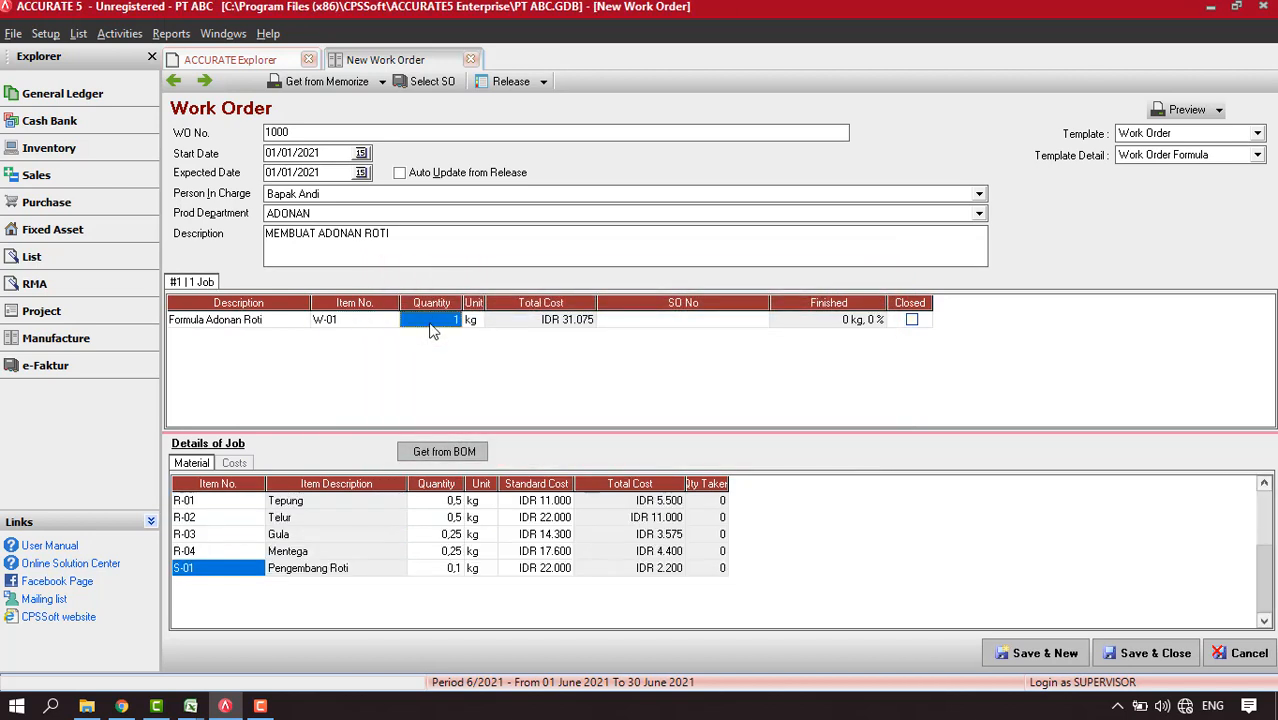
key("Tab")
key("Tab")
key("Tab")
key("Tab")
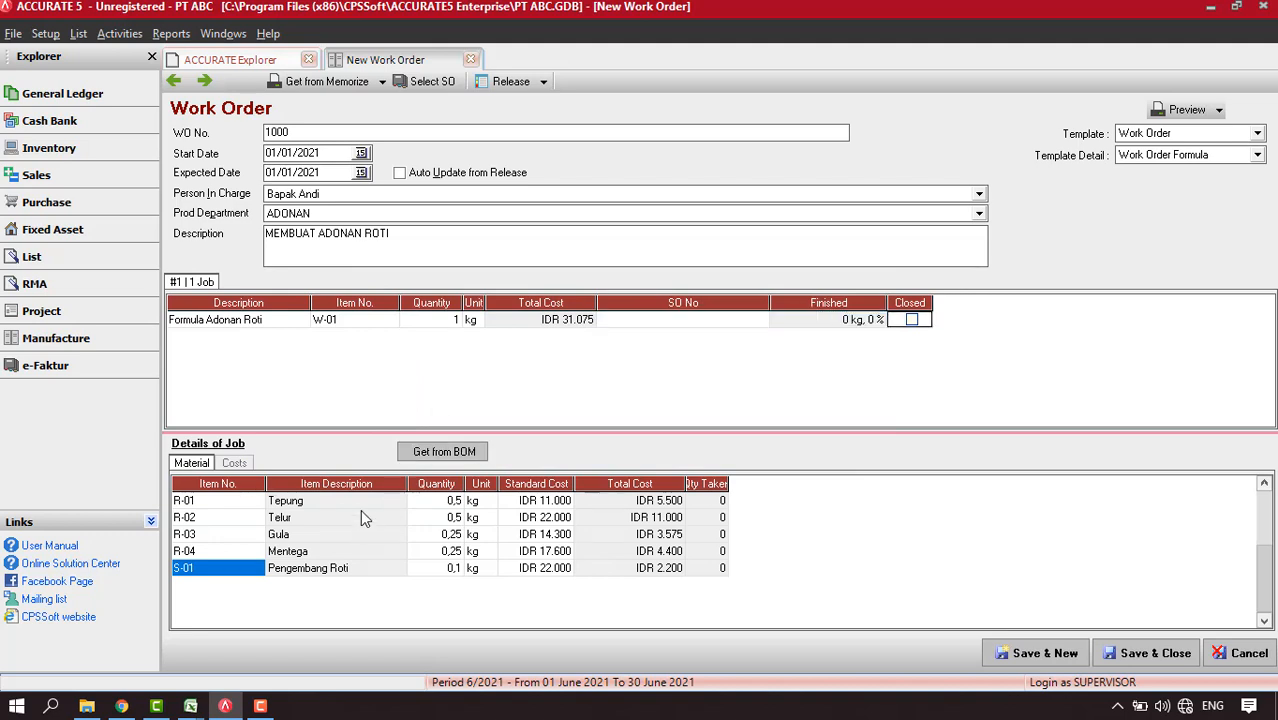
Review the standard costs of the job's materials and the total costs of its labour lines.
left_click(276, 496)
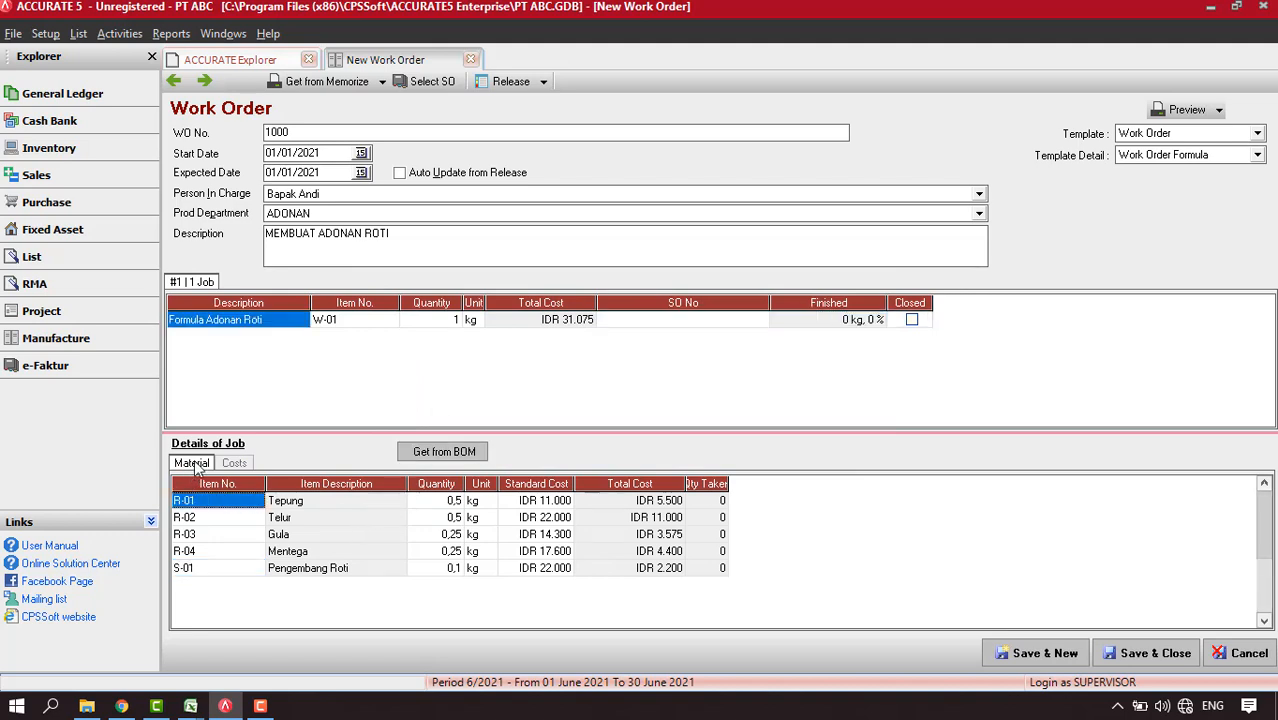
left_click(527, 505)
left_click(525, 535)
left_click(522, 551)
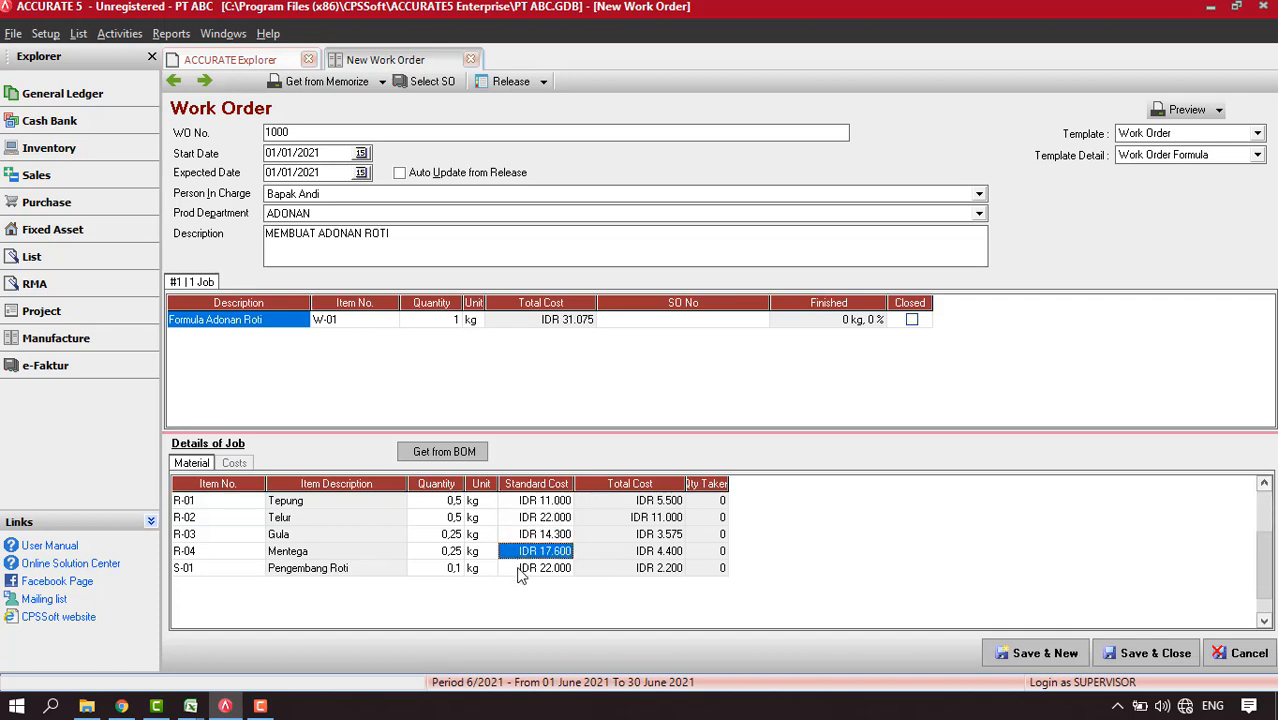
left_click(520, 570)
left_click(240, 466)
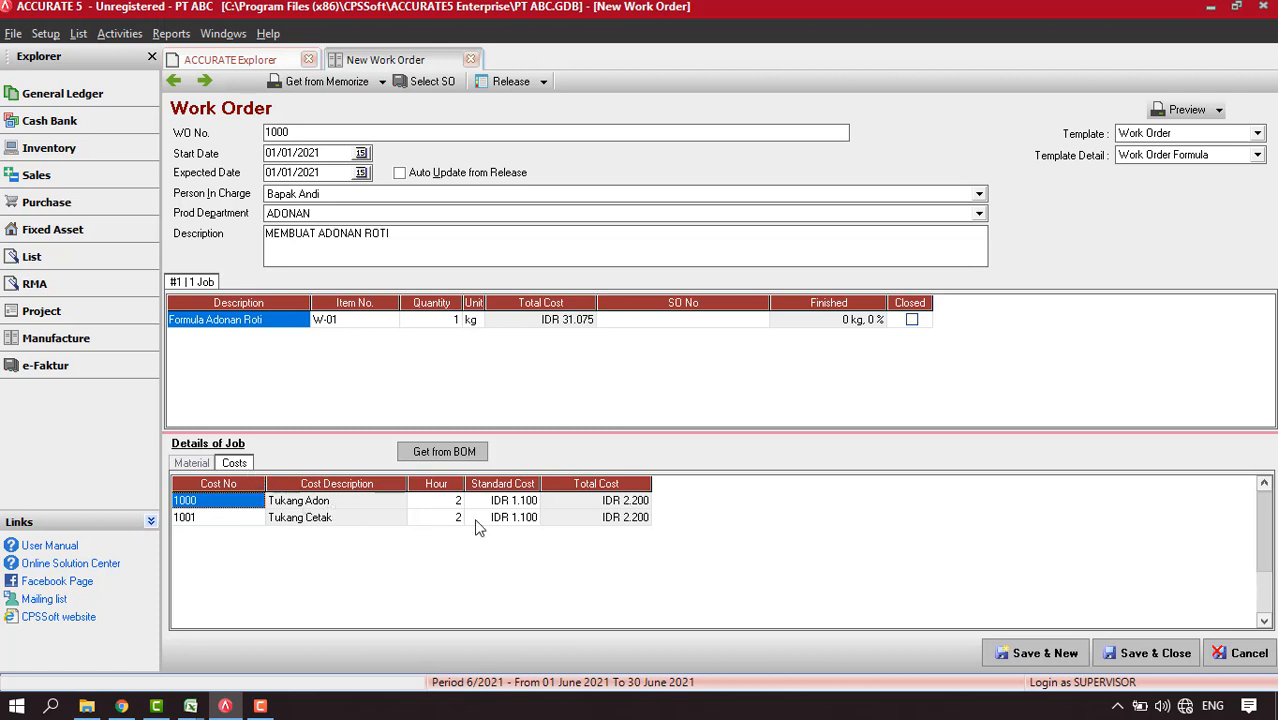
left_click(578, 505)
left_click(574, 519)
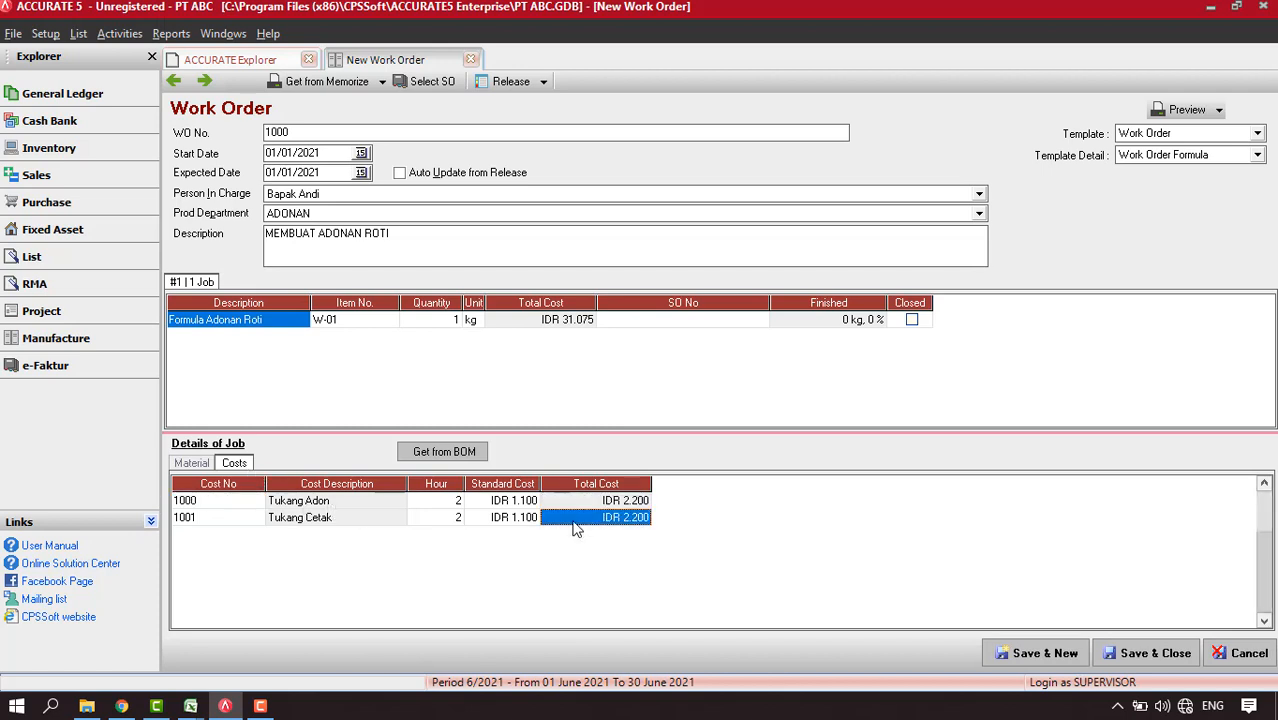
left_click(205, 471)
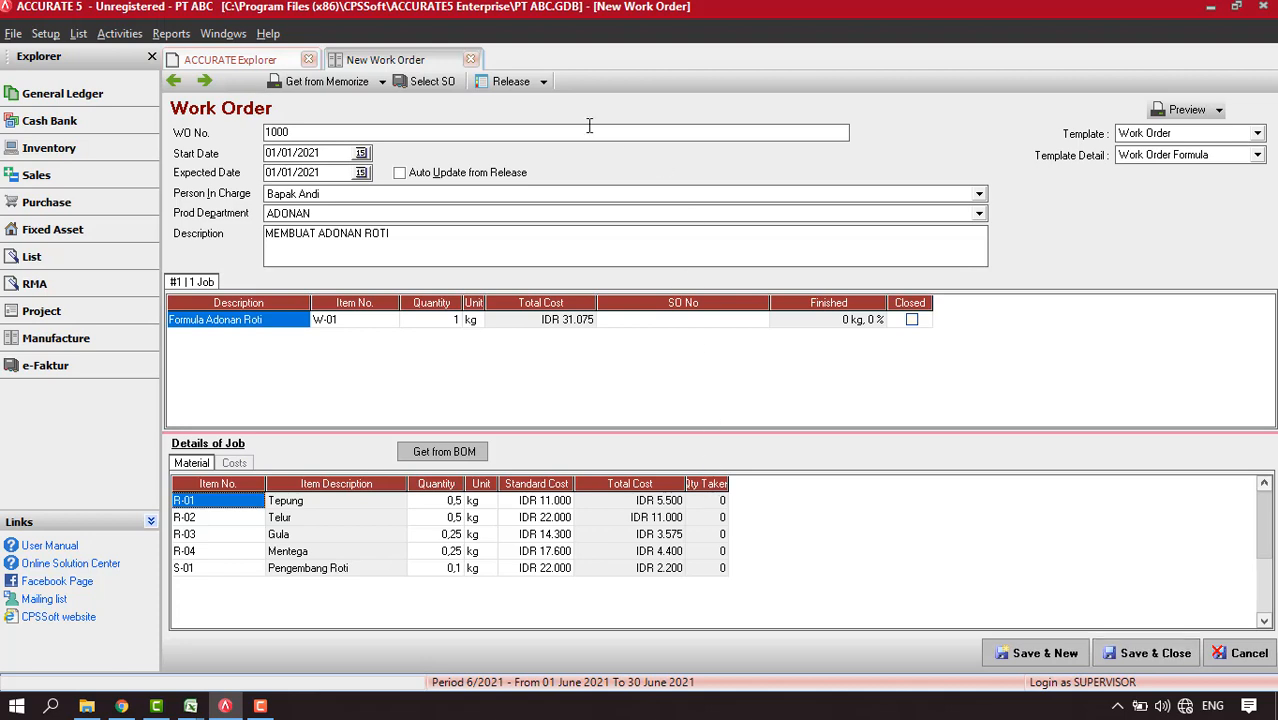
Create a material release from the work order, dated 01/01/2021 and described as MENGELUARKAN BAHAN.
left_click(516, 84)
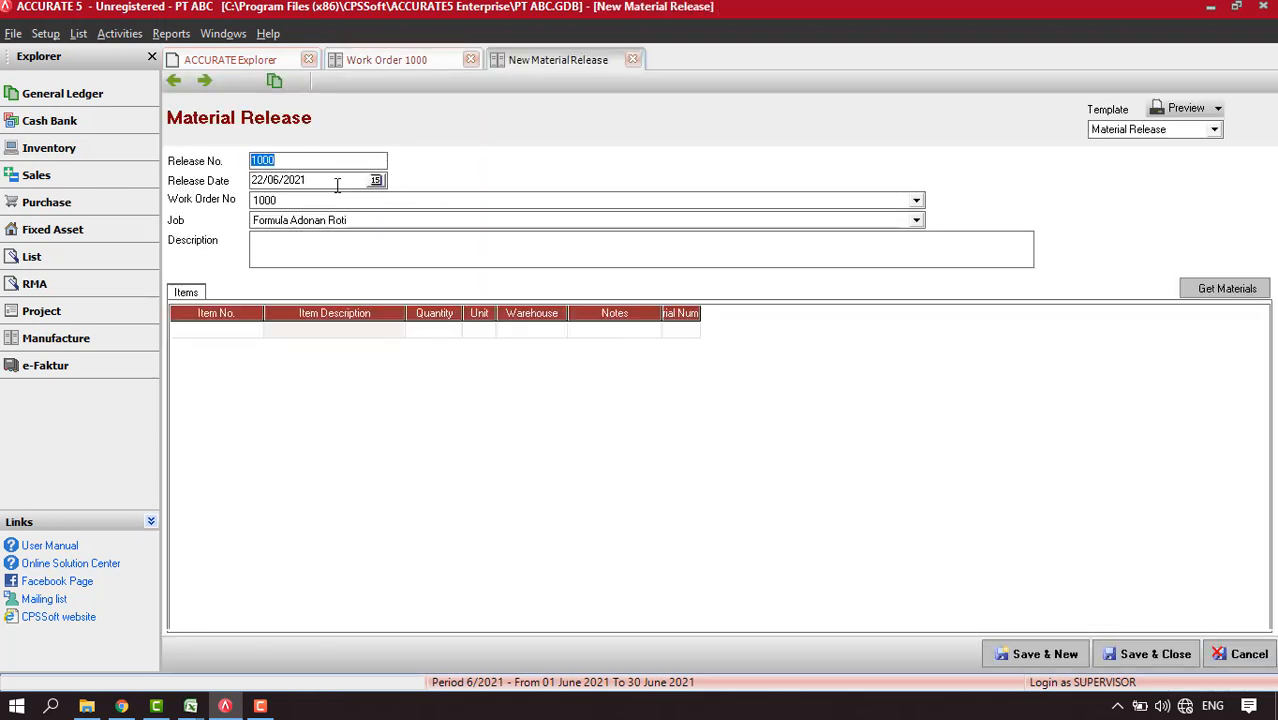
key("Tab")
type("01")
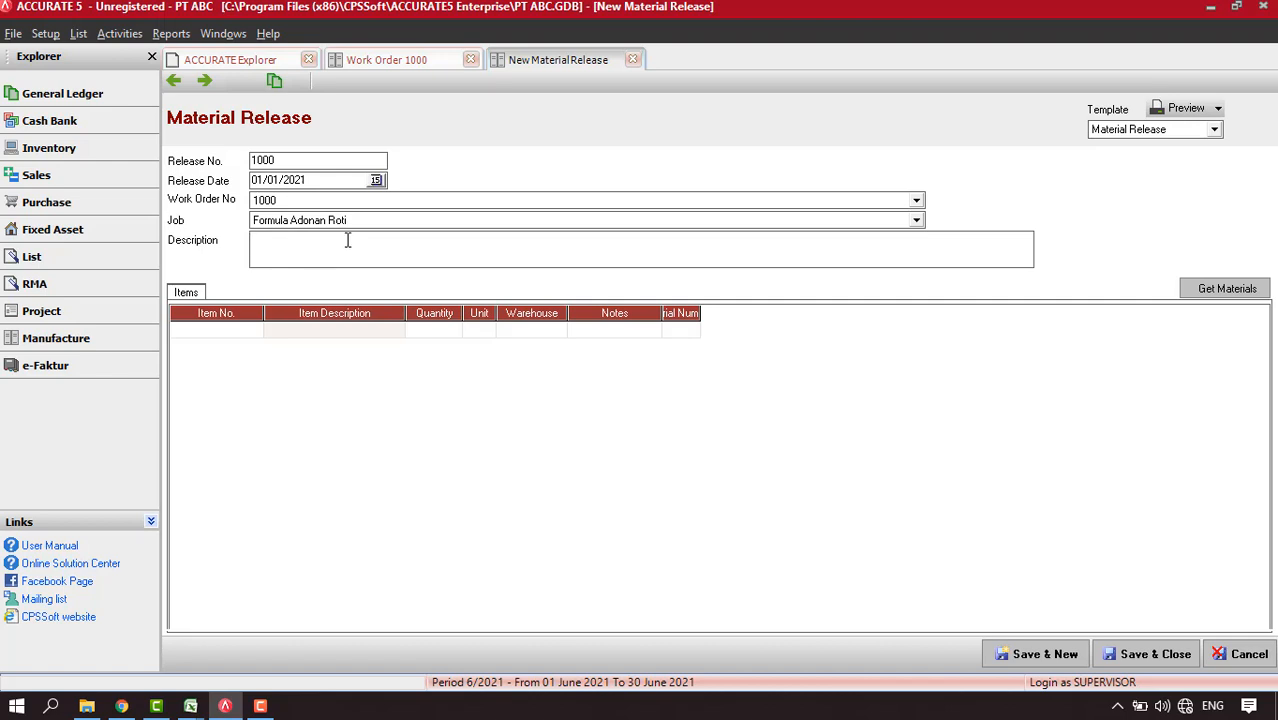
type("ELUARKAN BAHA")
Add all of the job's materials to the release, check their quantities, and save and close the release and its work order.
left_click(1196, 290)
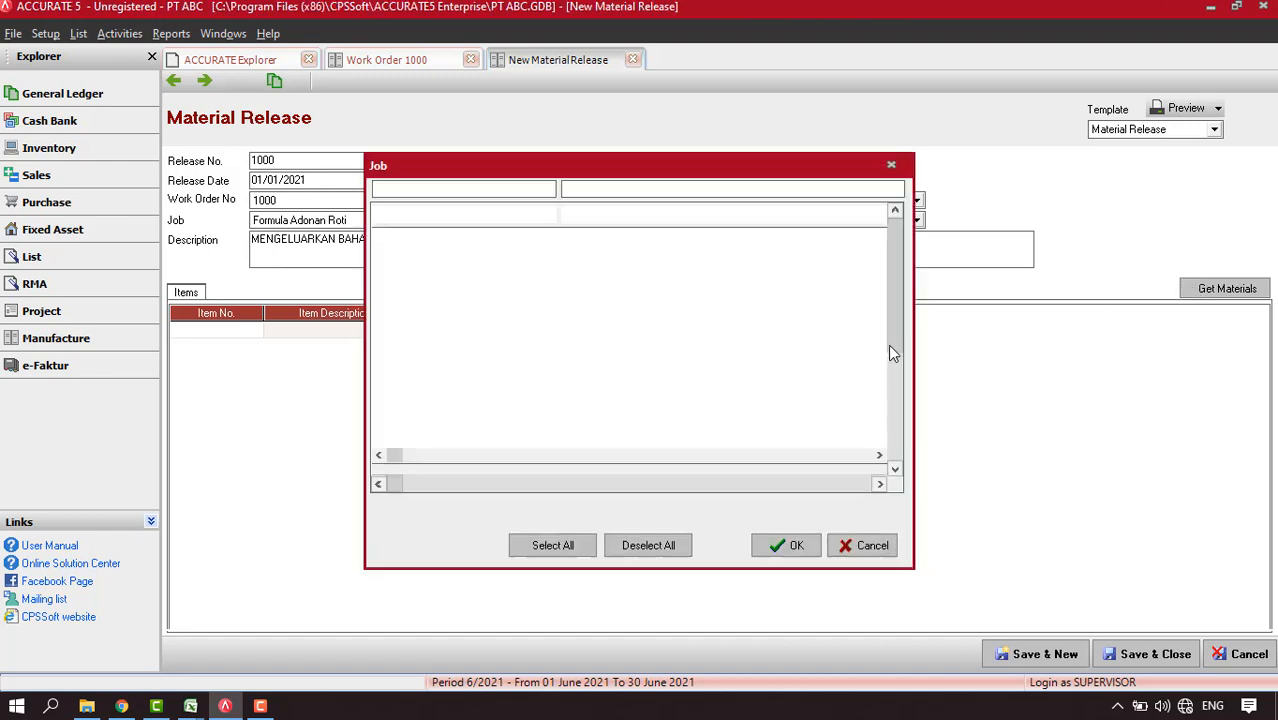
left_click(560, 547)
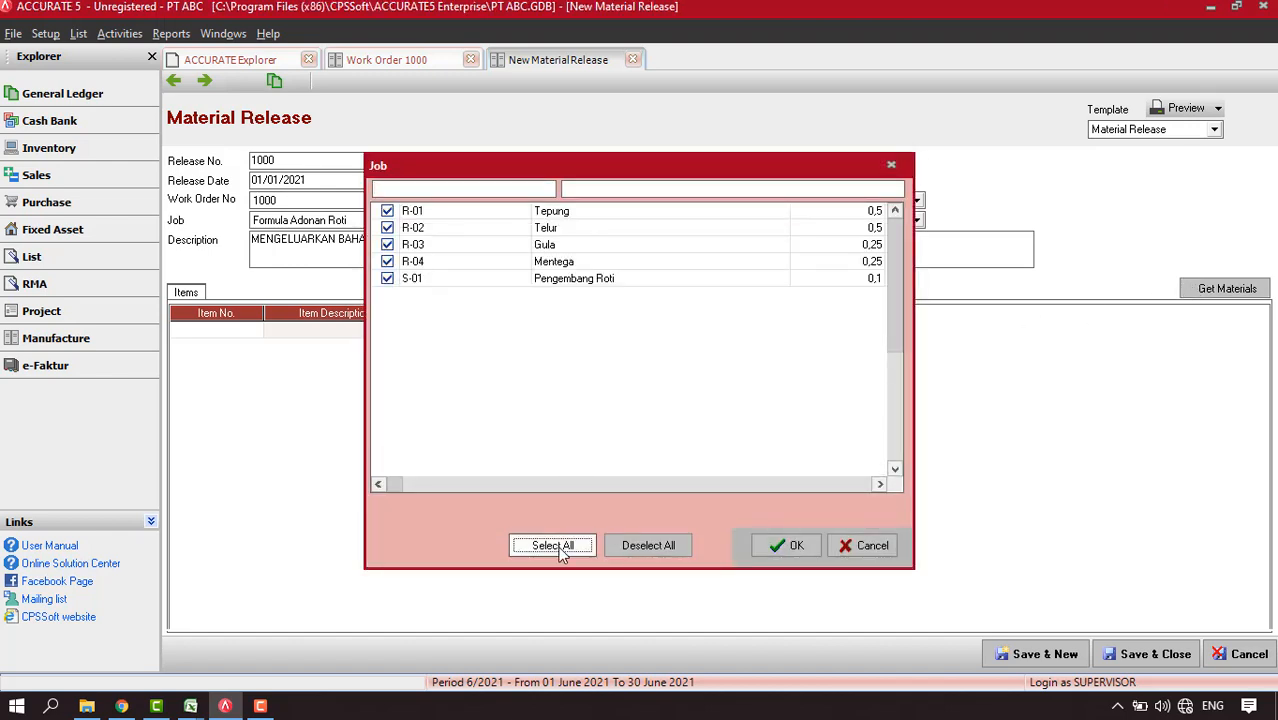
left_click(776, 547)
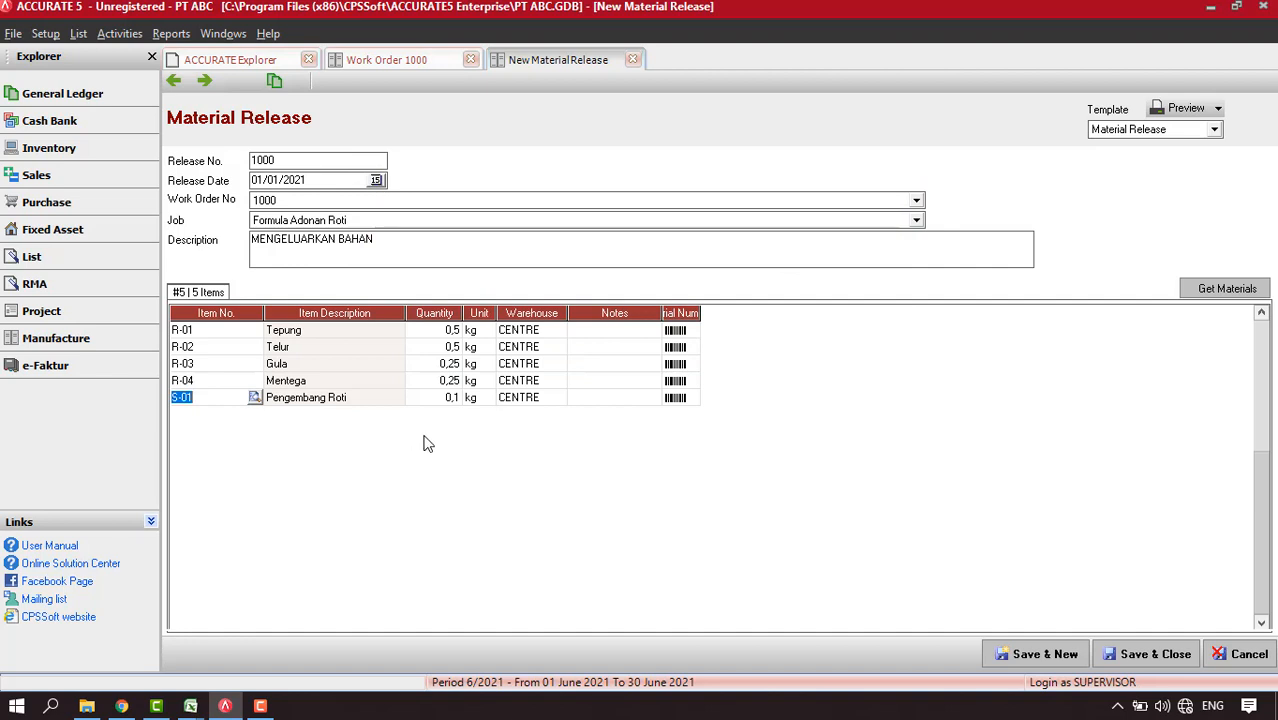
left_click(432, 400)
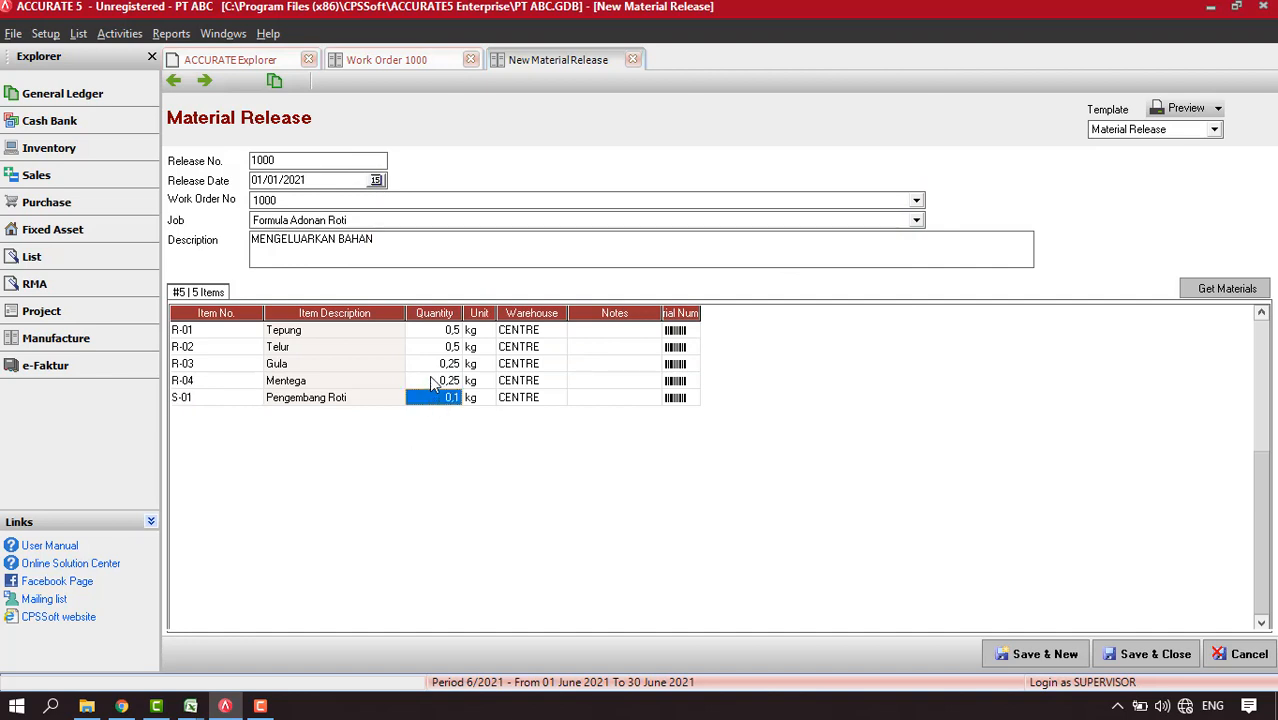
left_click(435, 382)
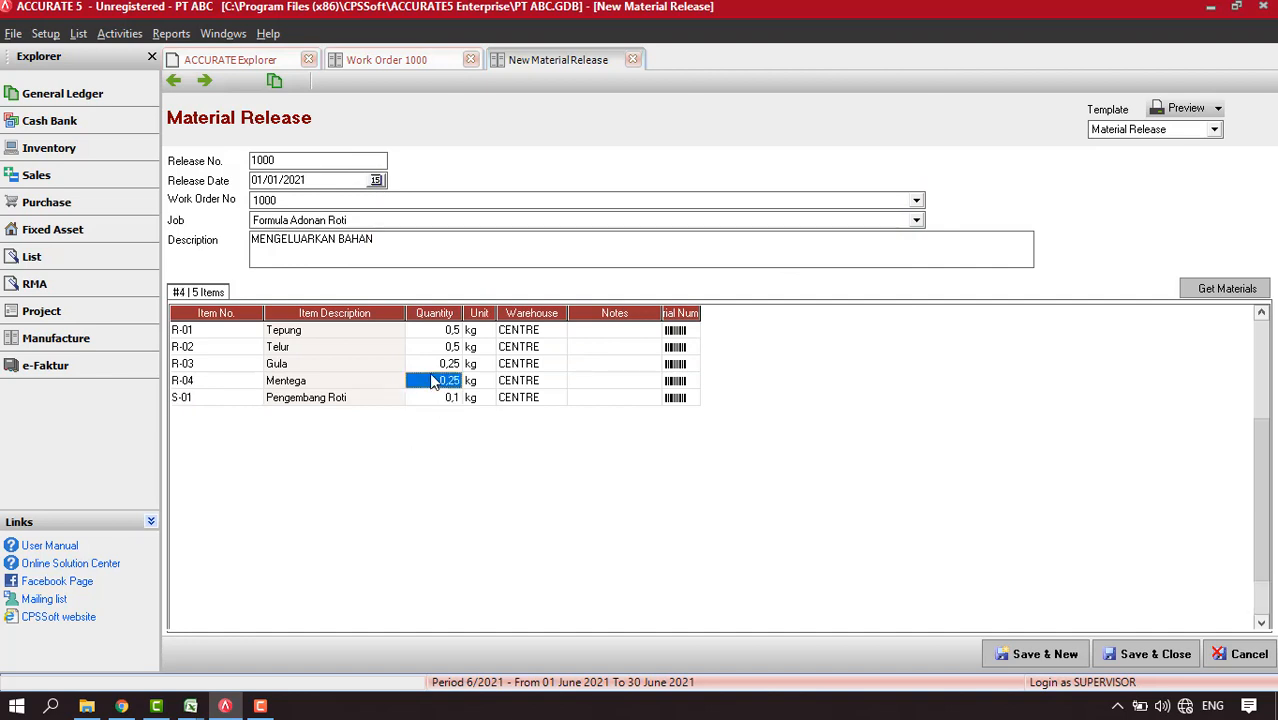
left_click(436, 365)
left_click(435, 349)
left_click(432, 335)
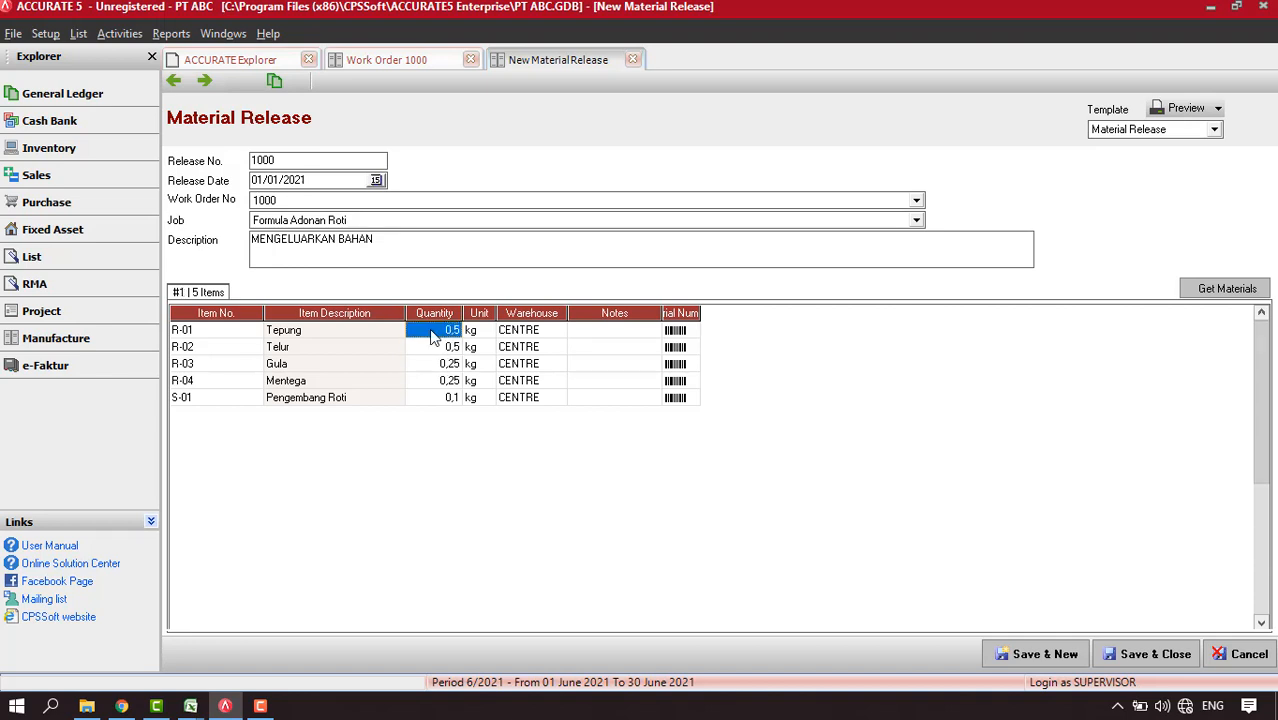
left_click(1138, 660)
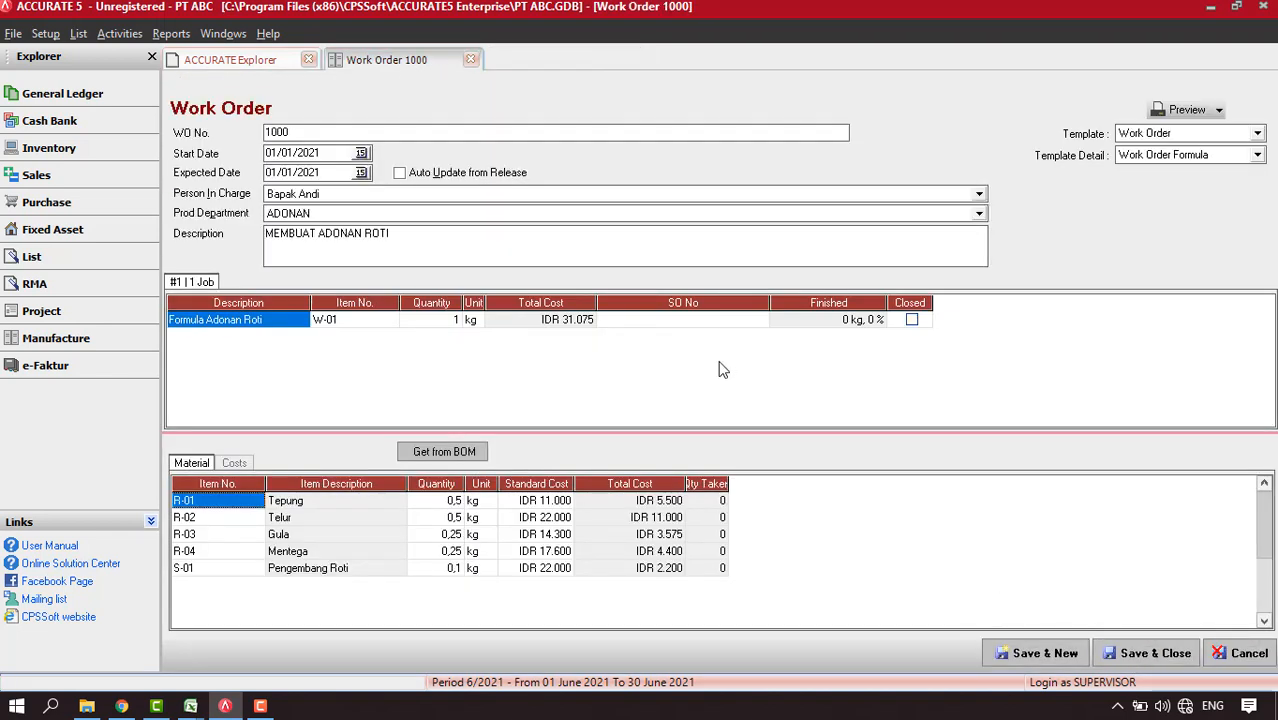
left_click(471, 60)
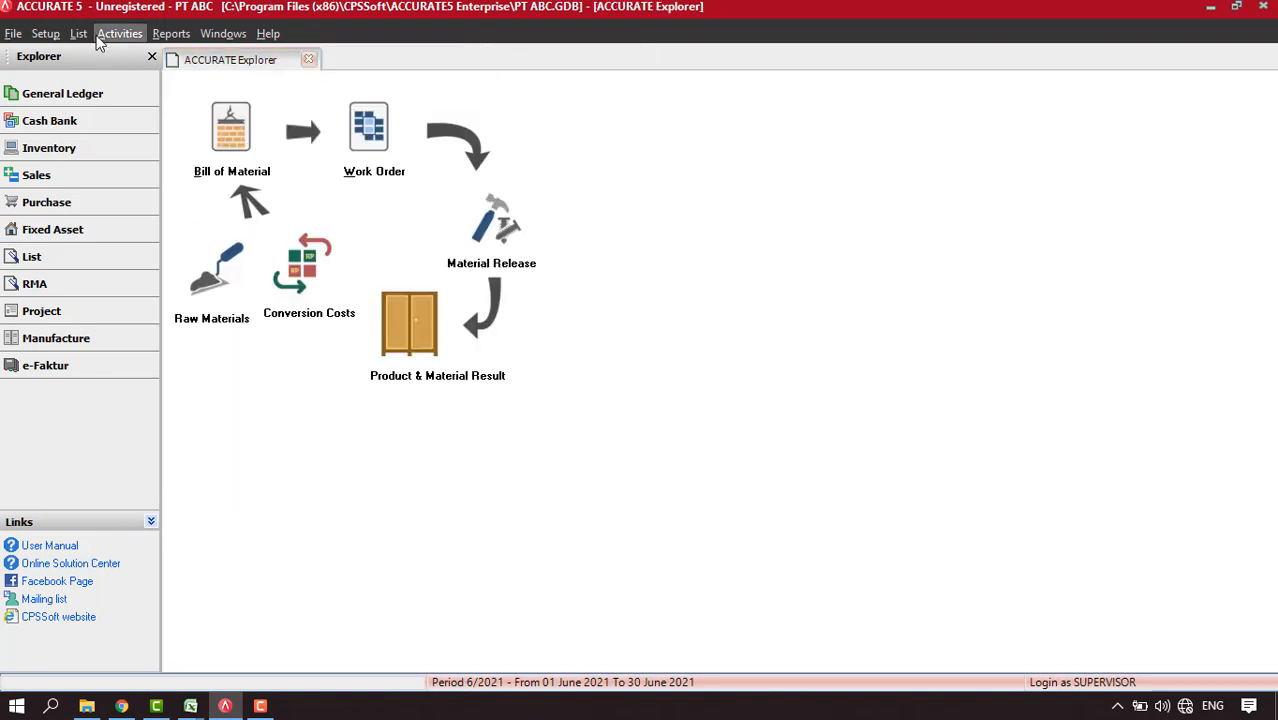
Reopen the saved material release for Formula Adonan Roti by going back from a new release form.
left_click(119, 33)
left_click(620, 168)
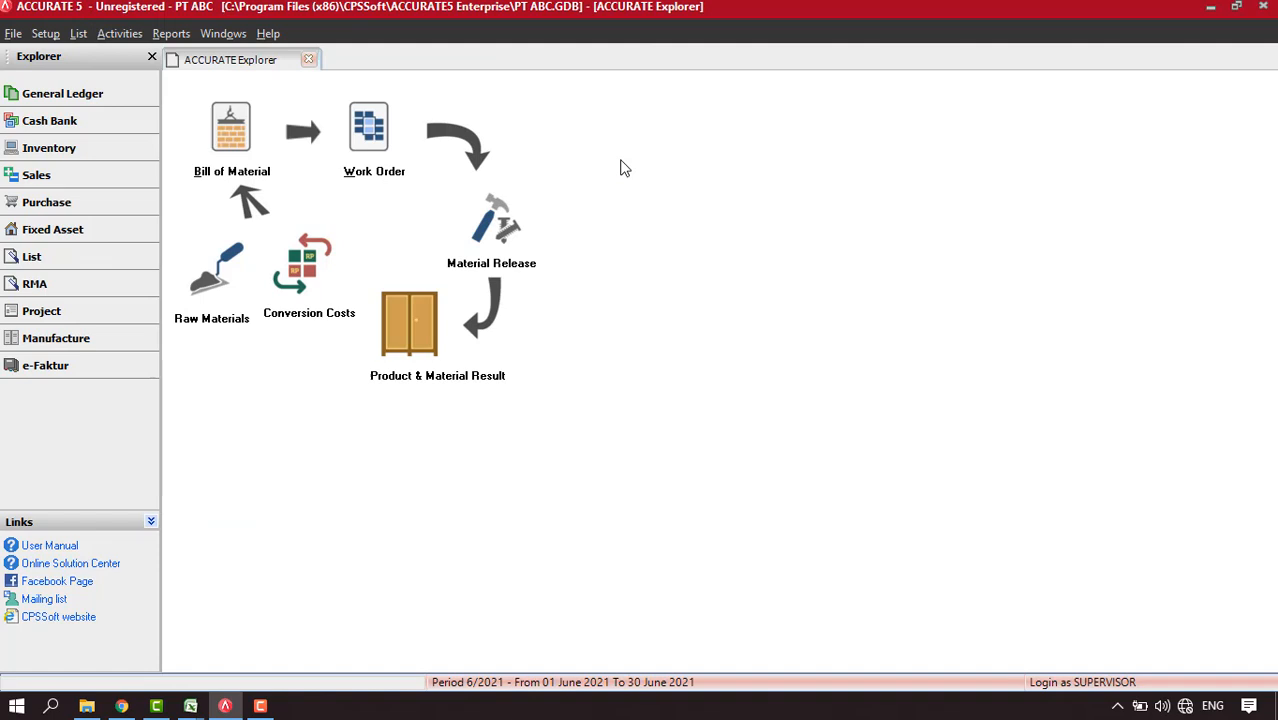
left_click(507, 253)
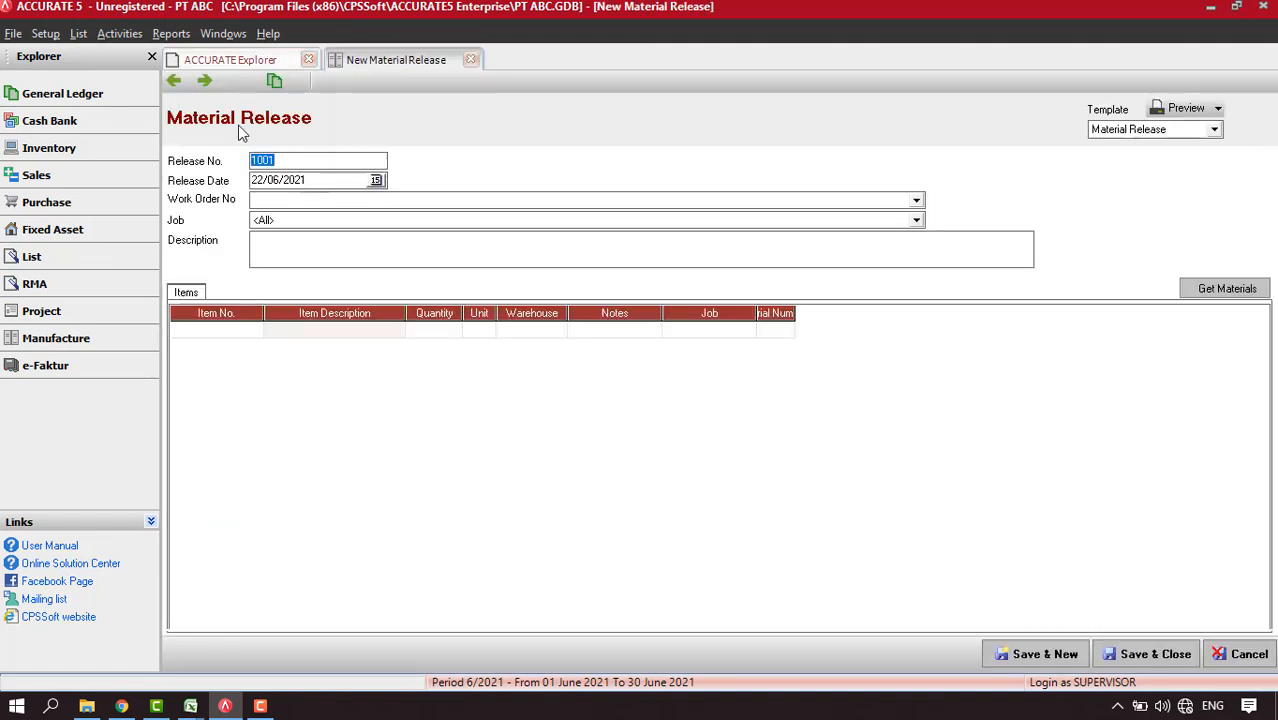
left_click(174, 80)
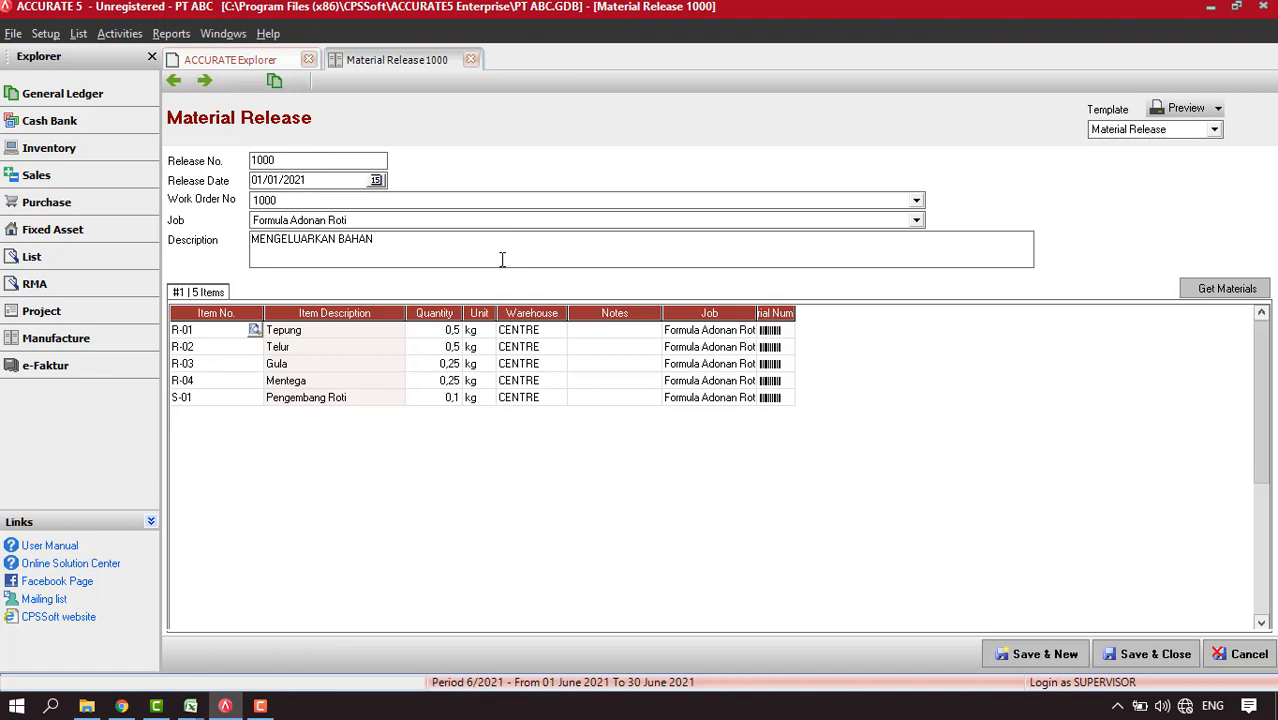
Examine the material release's transaction journal at 150% zoom, and close the journal and the release.
left_click(275, 84)
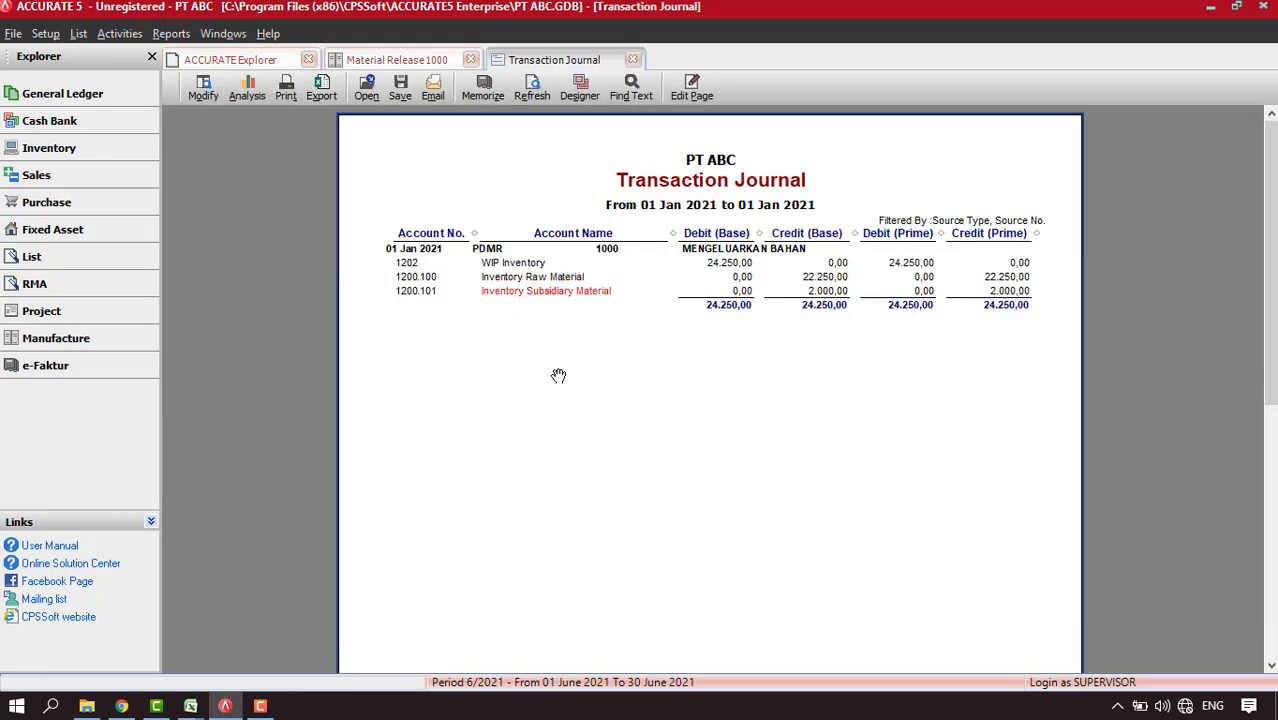
right_click(558, 376)
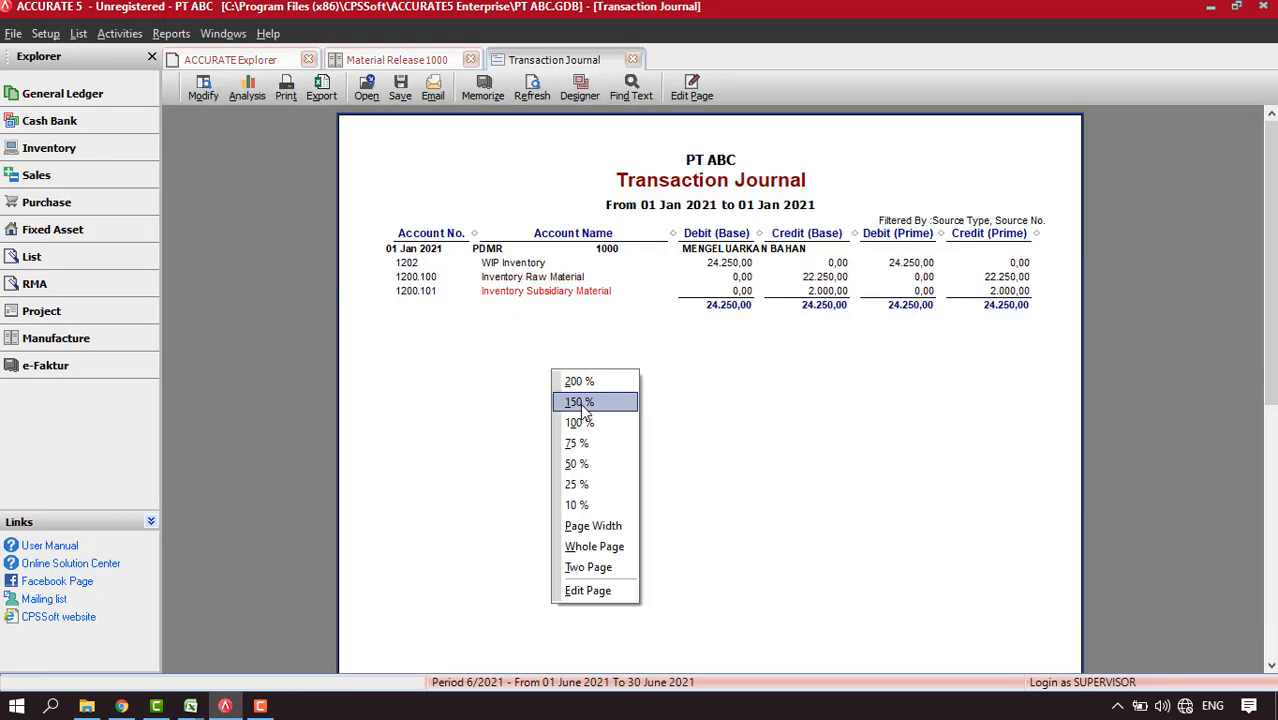
left_click(572, 402)
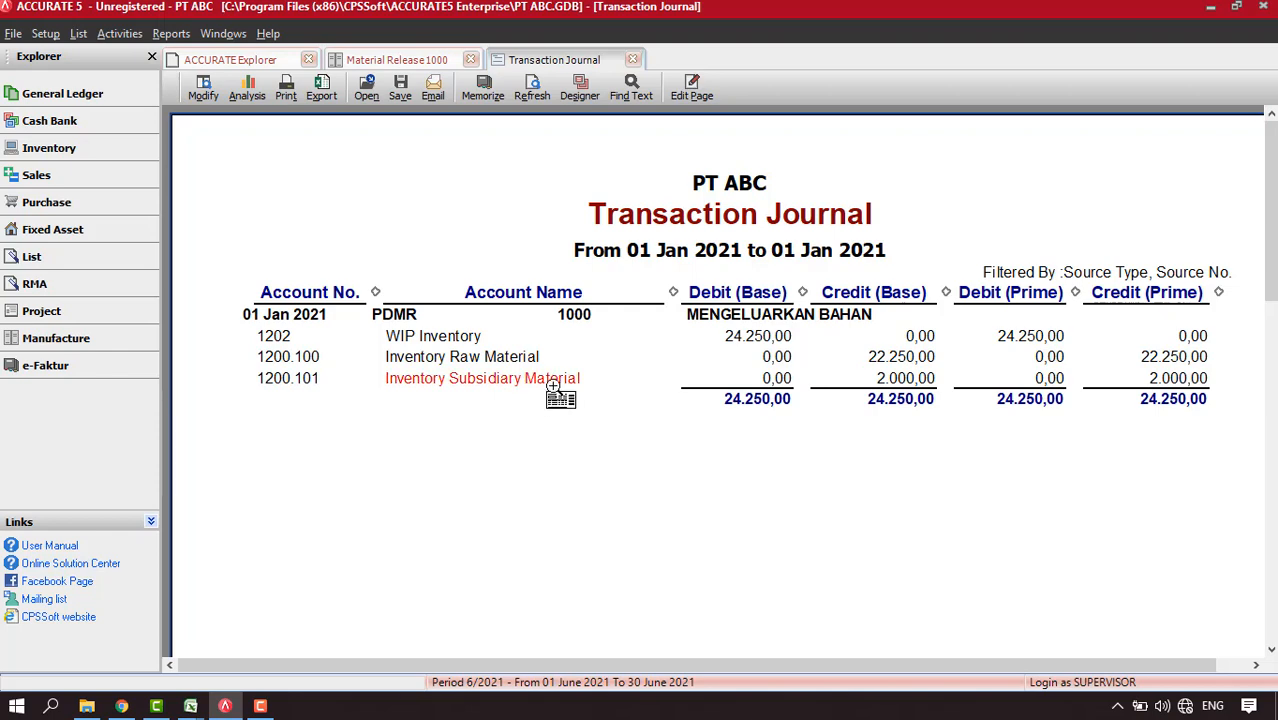
left_click(632, 60)
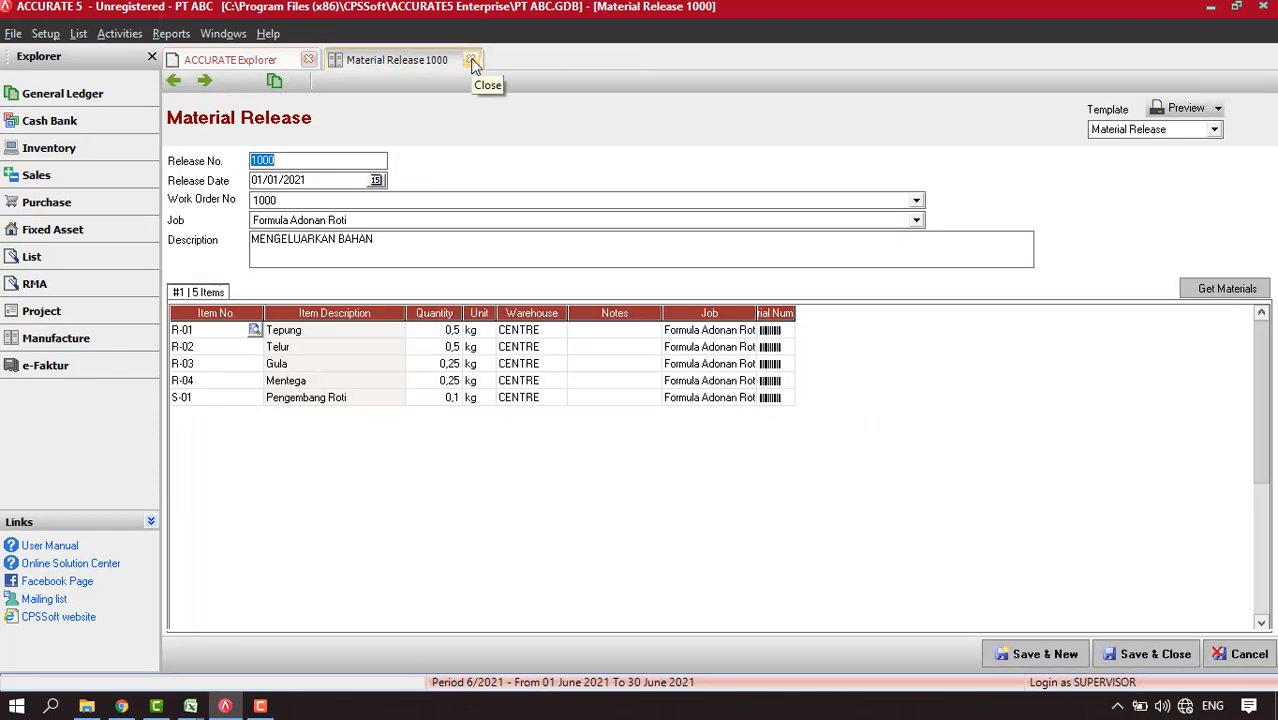
left_click(472, 61)
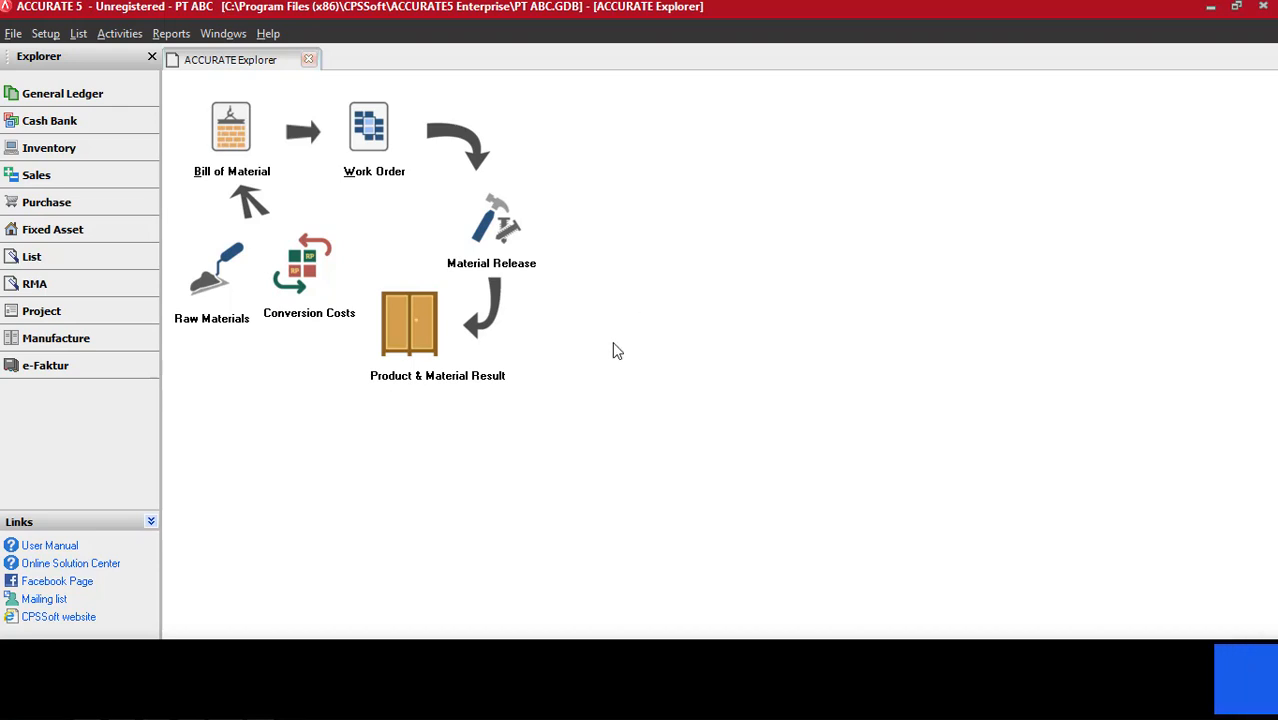
Start a new product and material result dated 01/01/2021 for work order 1000.
left_click(407, 347)
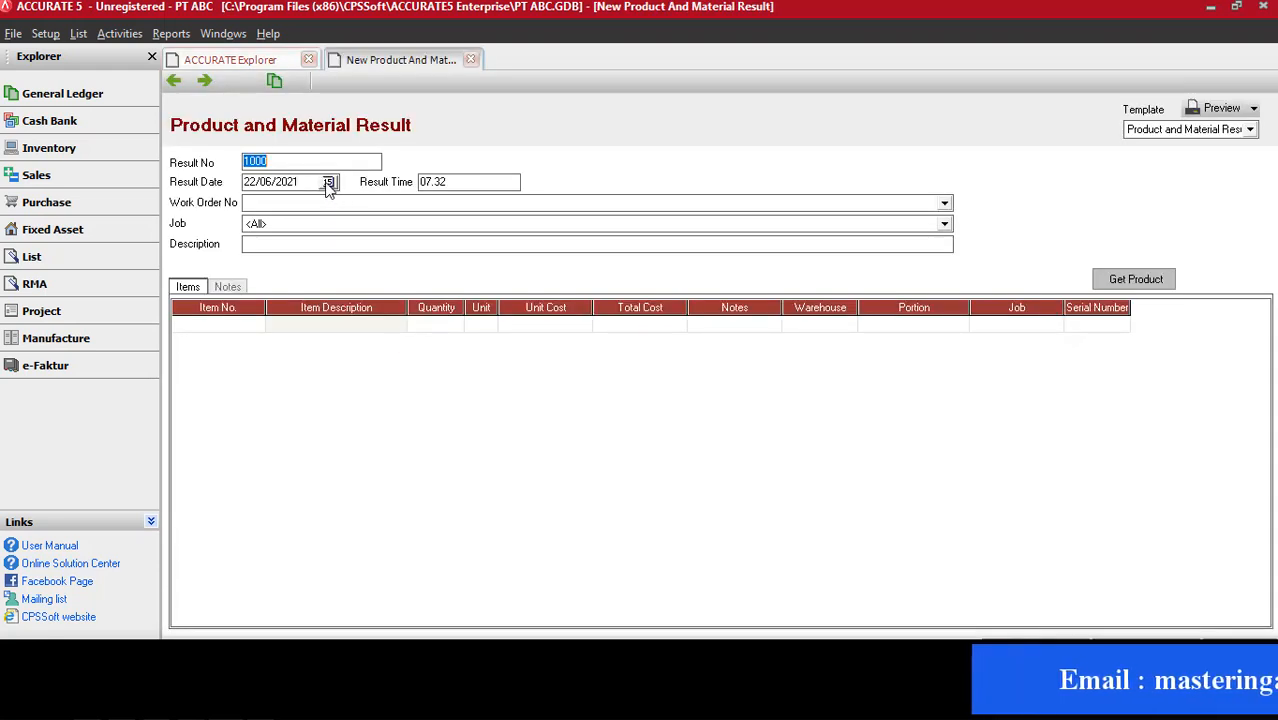
left_click(328, 182)
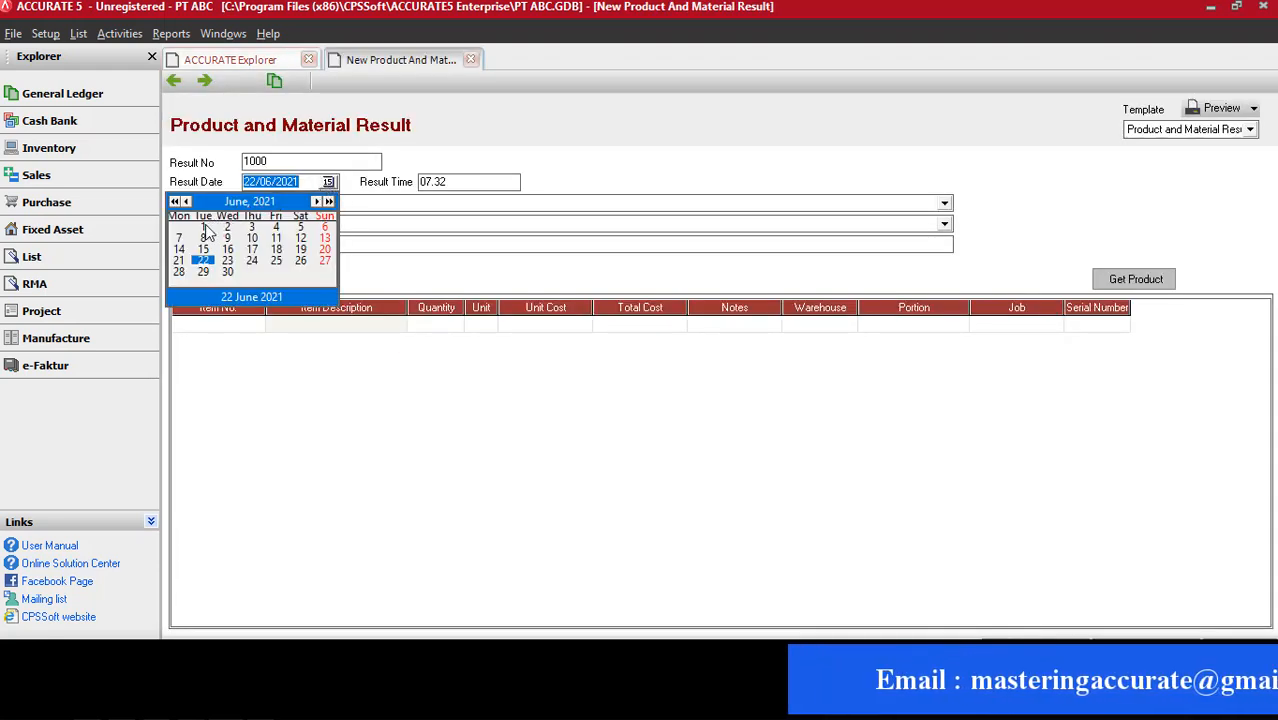
left_click(330, 182)
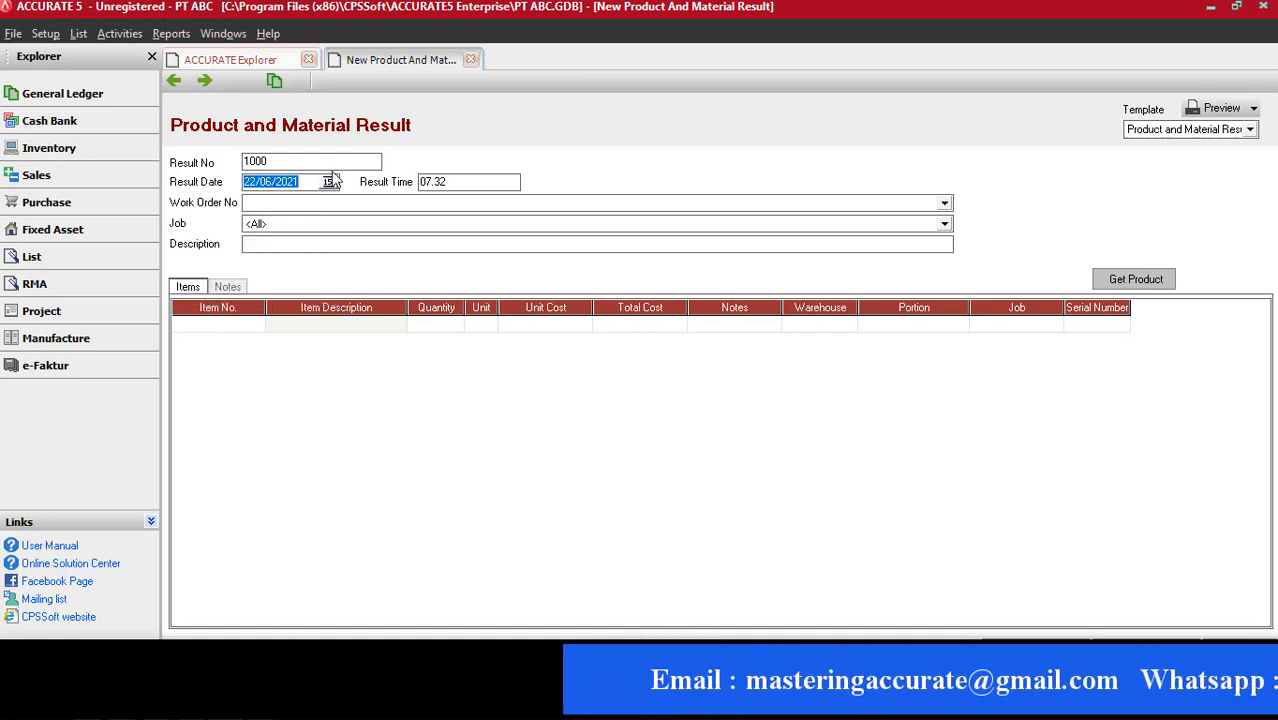
type("01/01/2021")
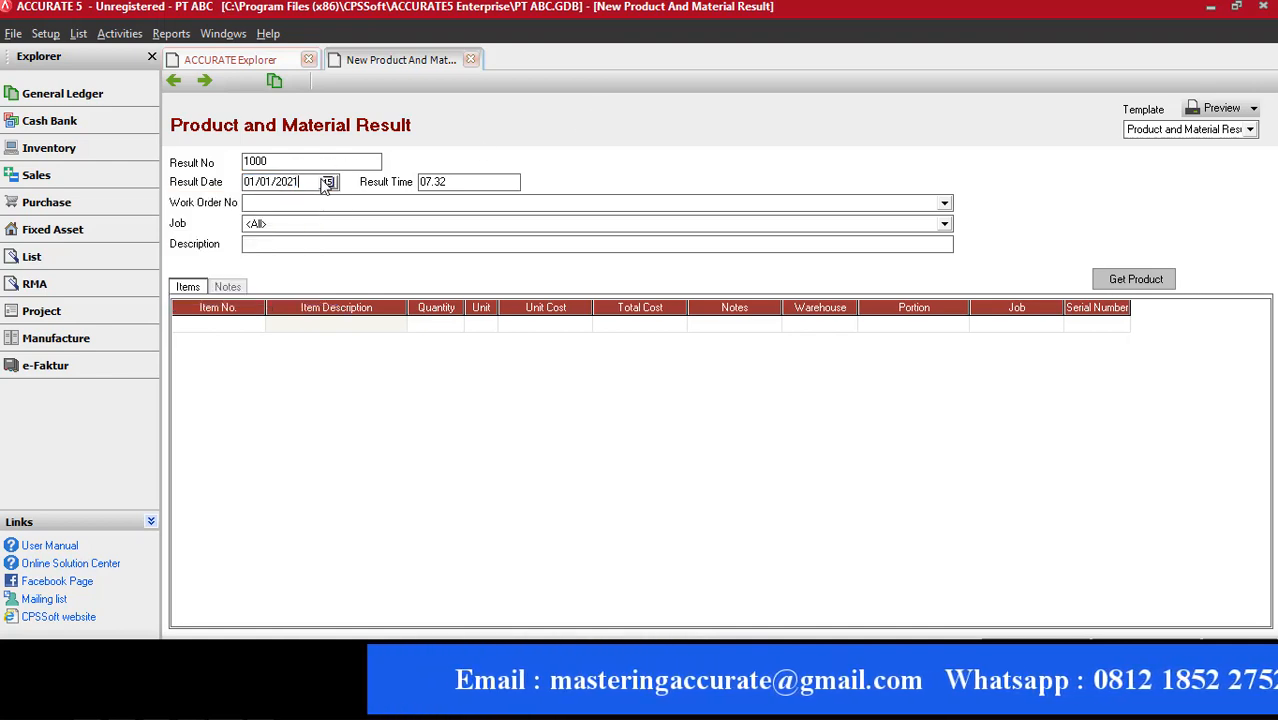
left_click(944, 204)
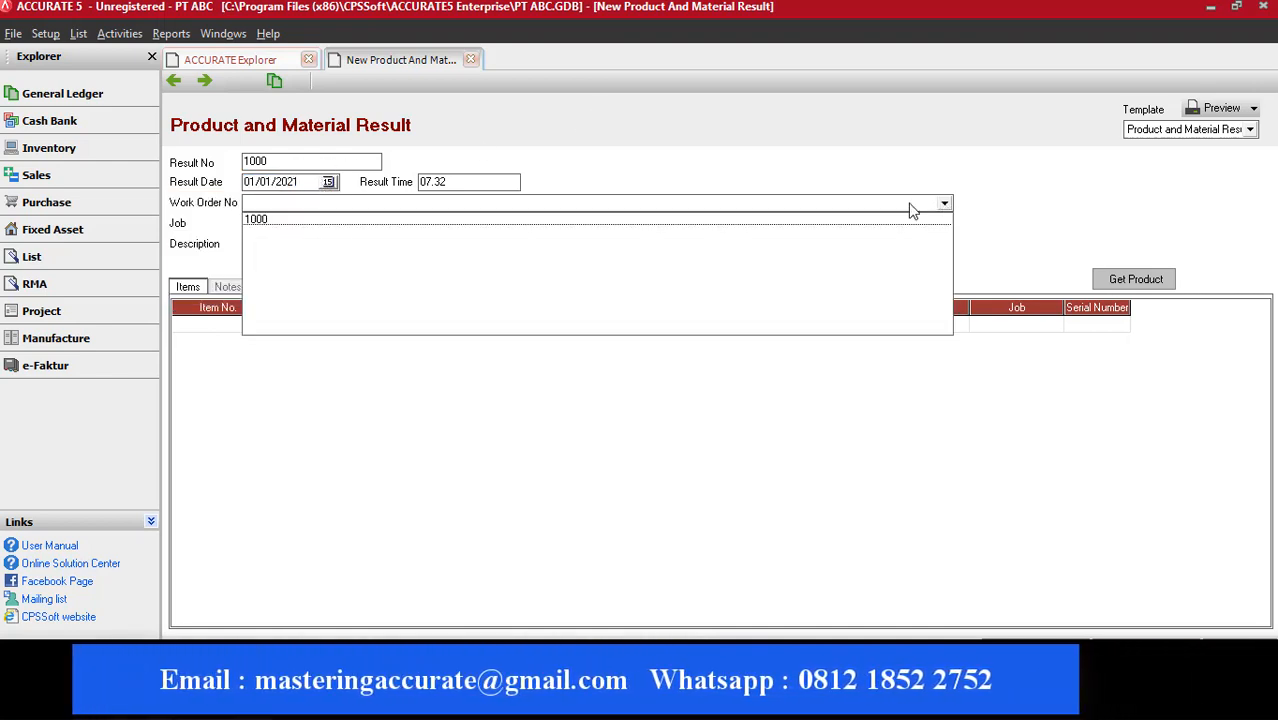
left_click(271, 226)
Describe the product result as PENYELESAIAN ADONAN ROTI, then save and close it.
left_click(286, 245)
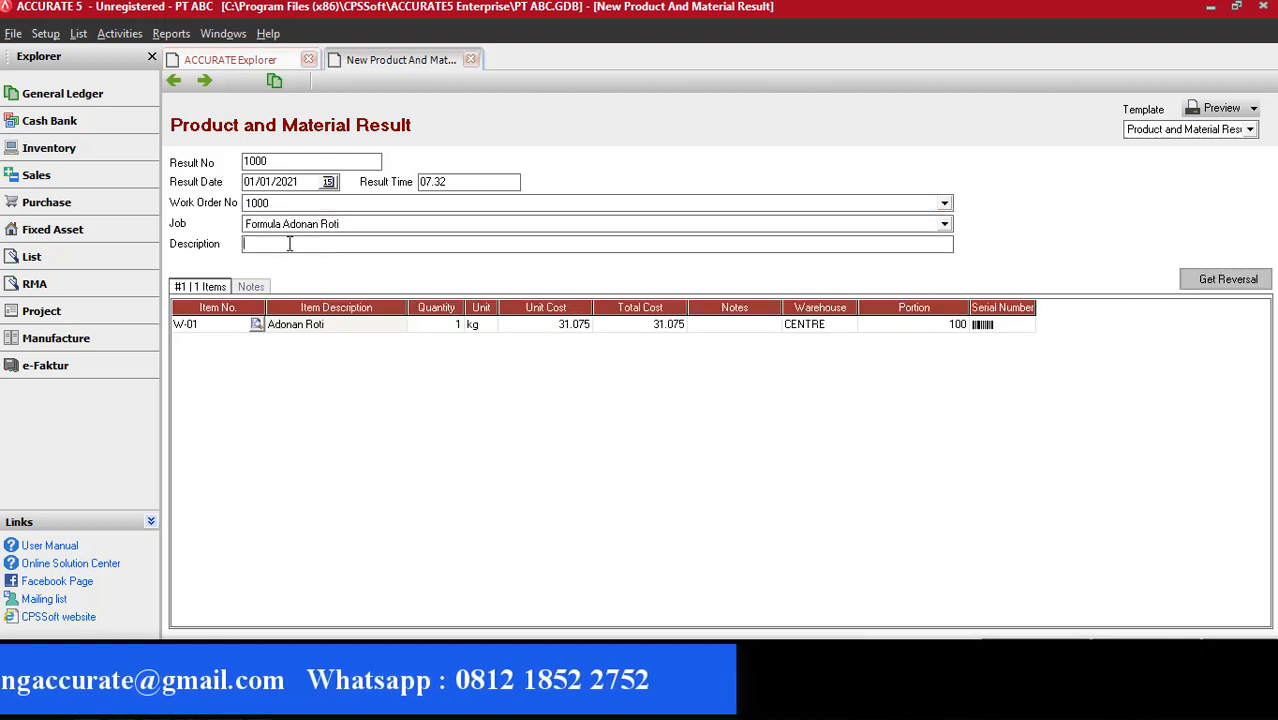
type("PENYELESAIAN A")
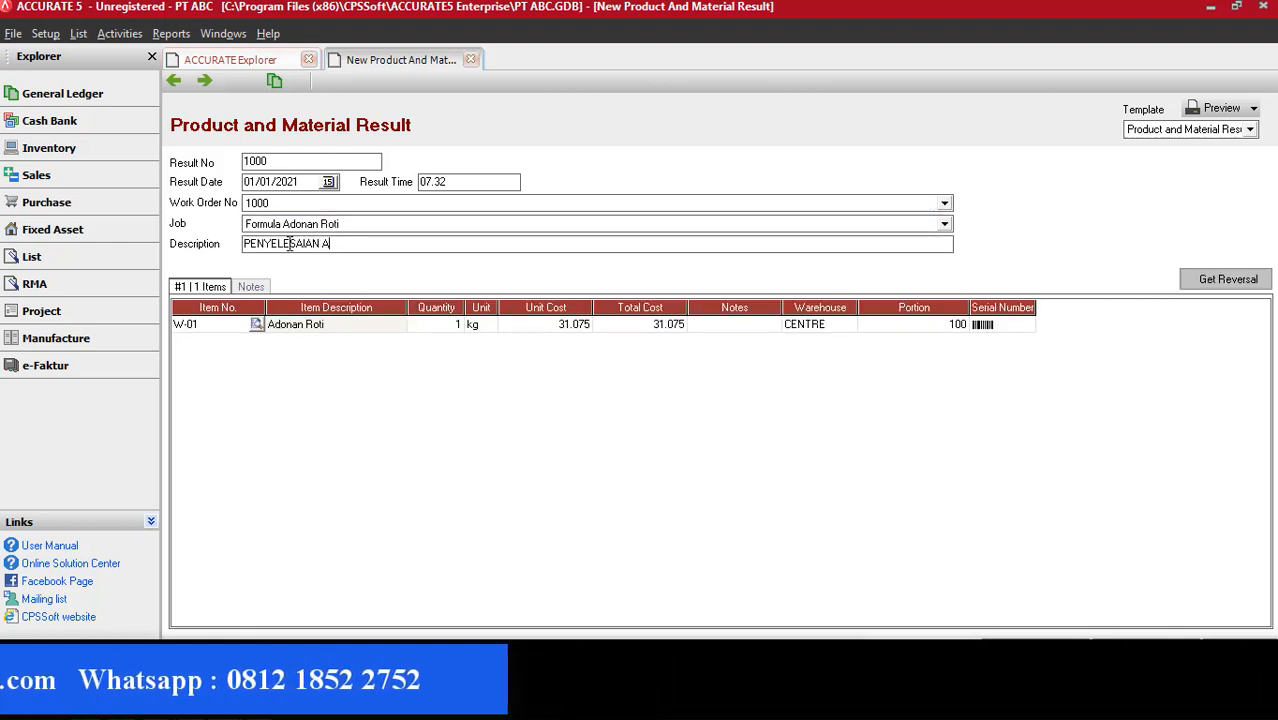
type("DONAN ROTI")
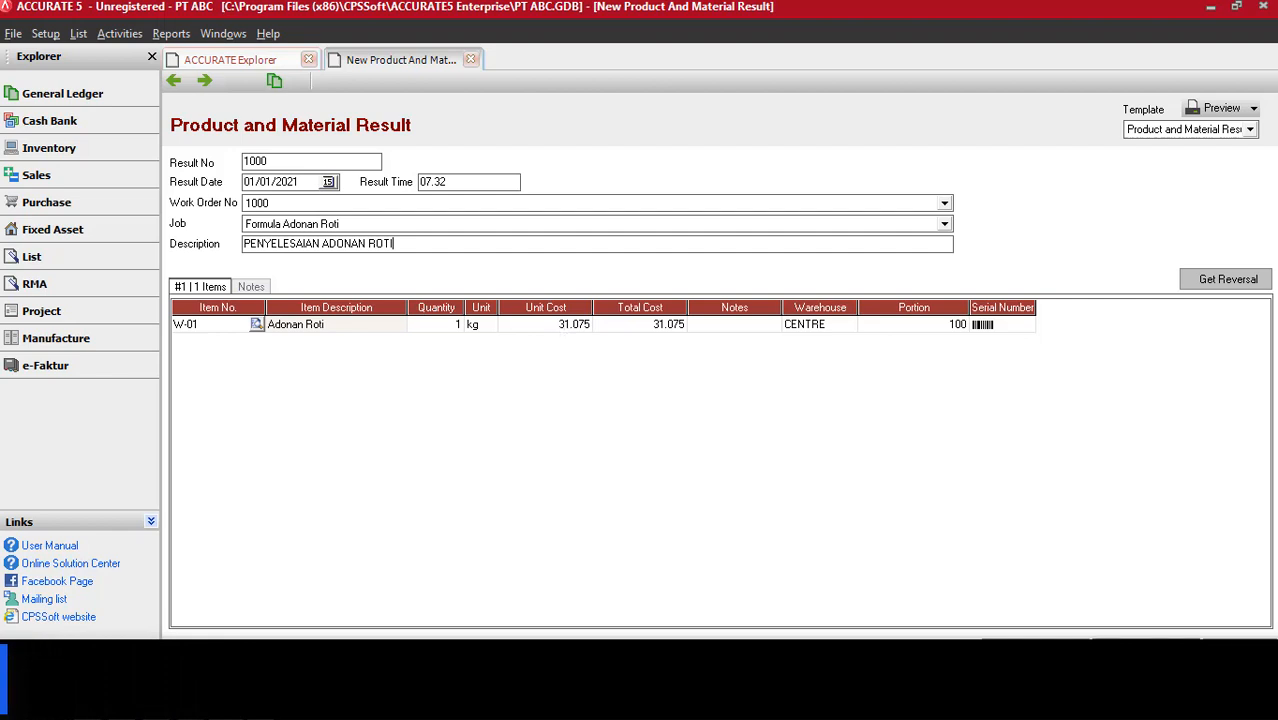
left_click(1238, 653)
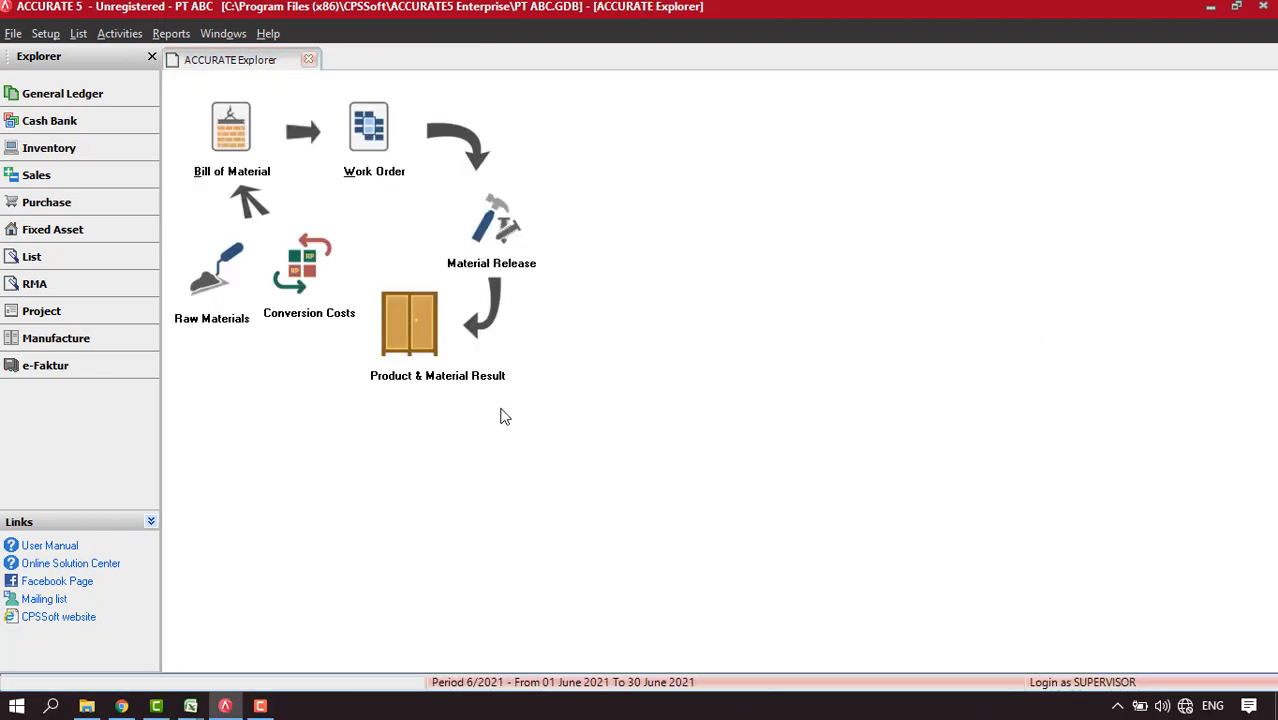
Reopen the saved Adonan Roti product result, examine its transaction journal at 150% zoom, and close both.
left_click(408, 317)
left_click(173, 80)
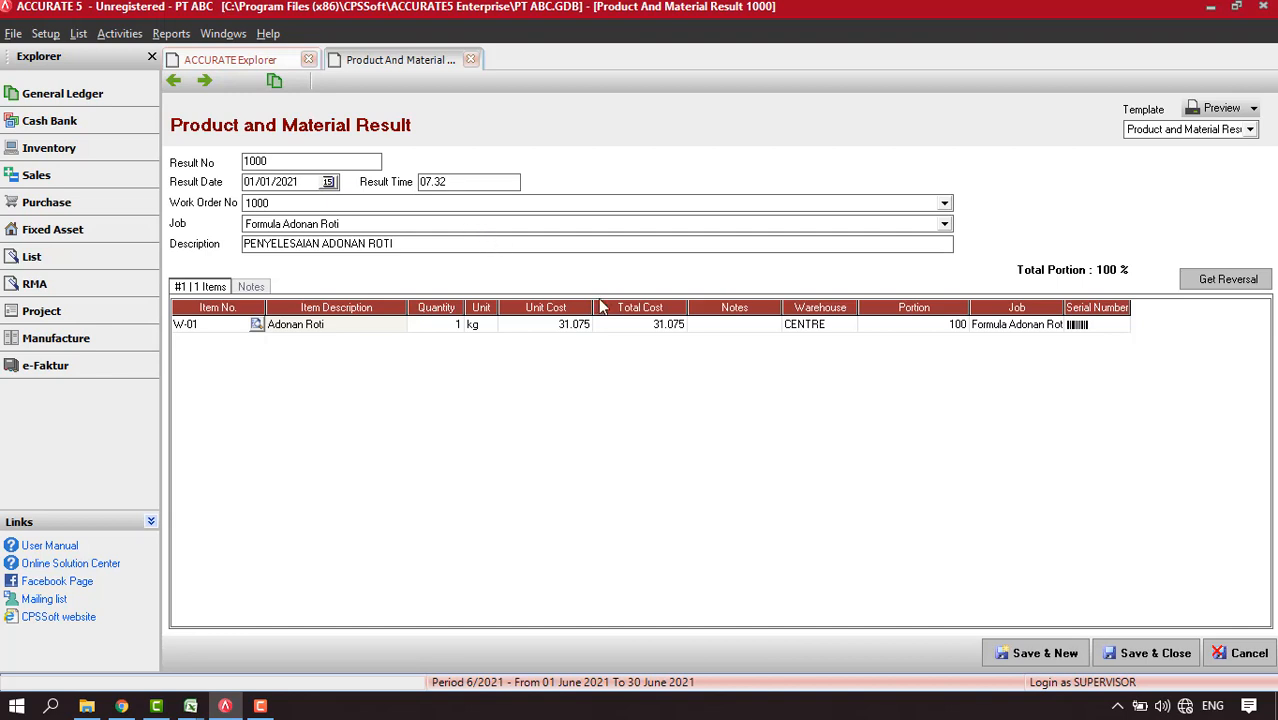
left_click(275, 80)
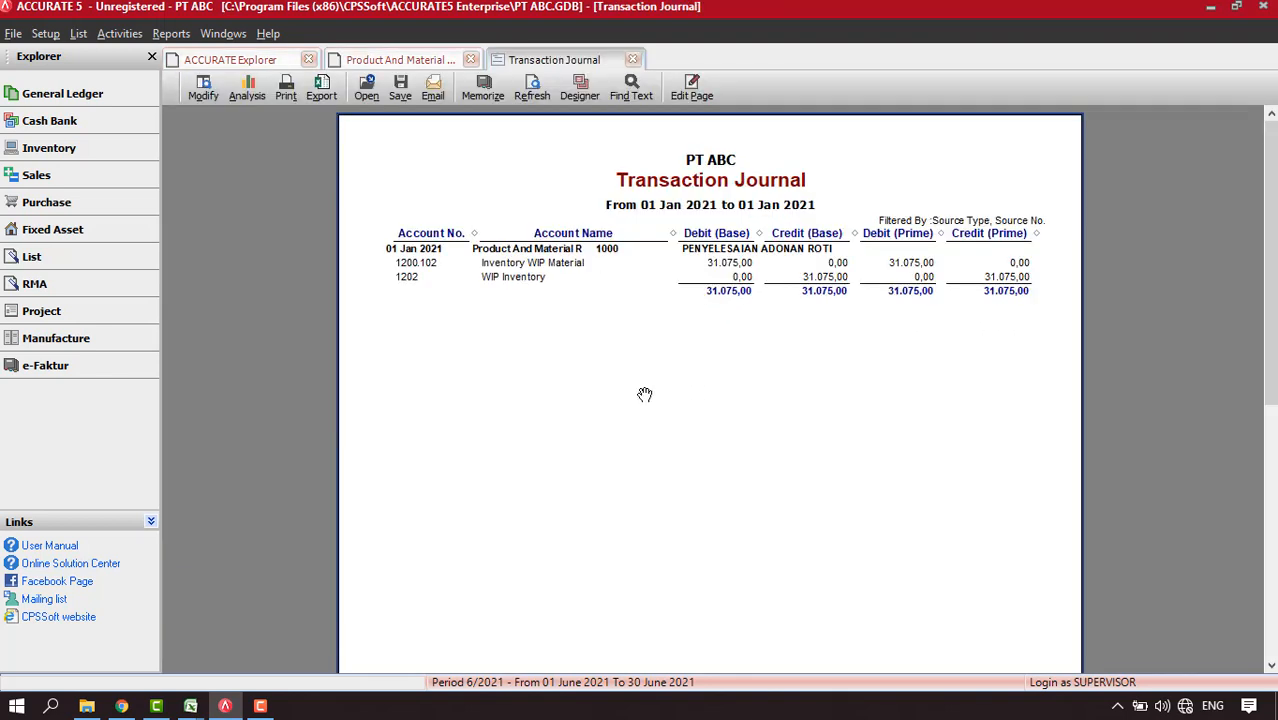
right_click(558, 348)
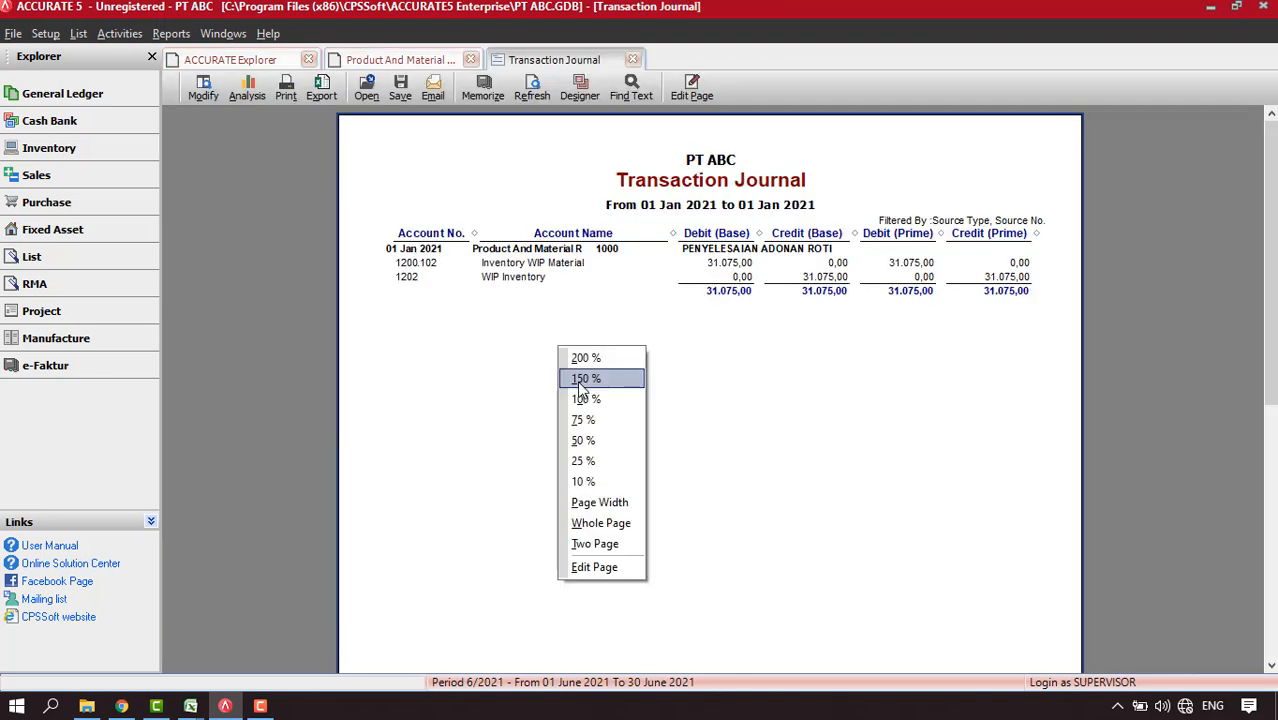
left_click(585, 374)
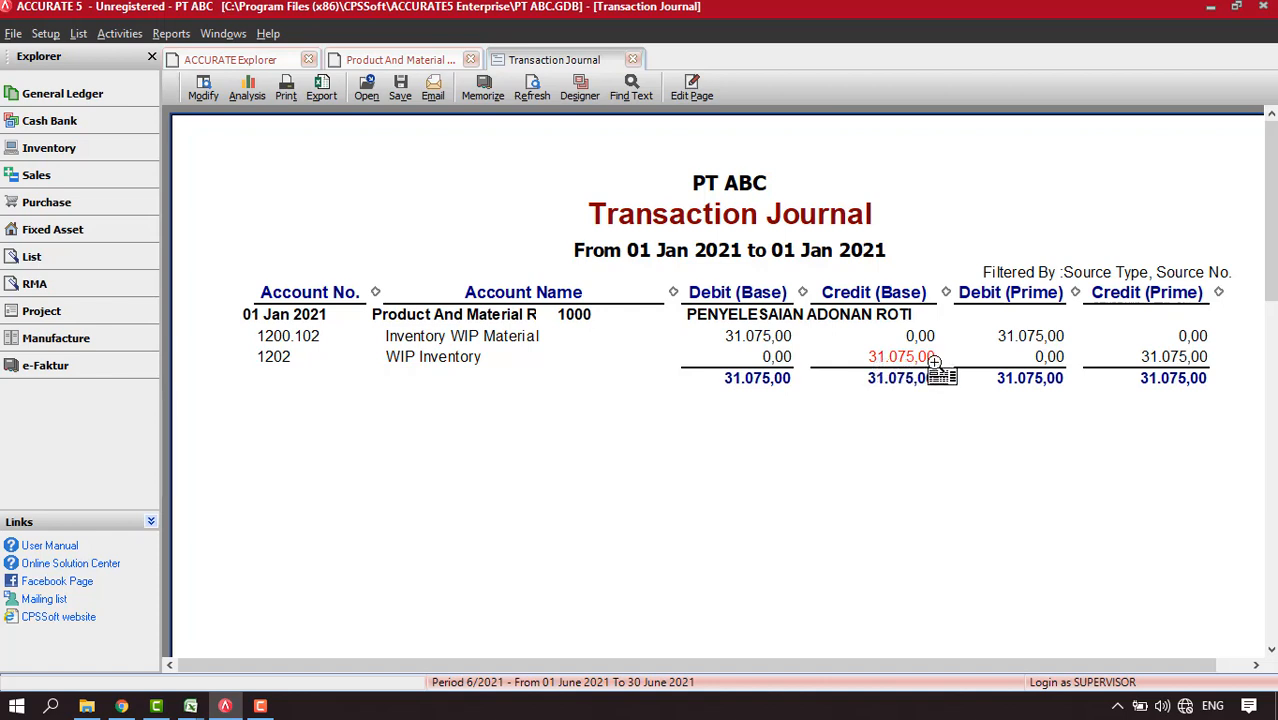
left_click(633, 60)
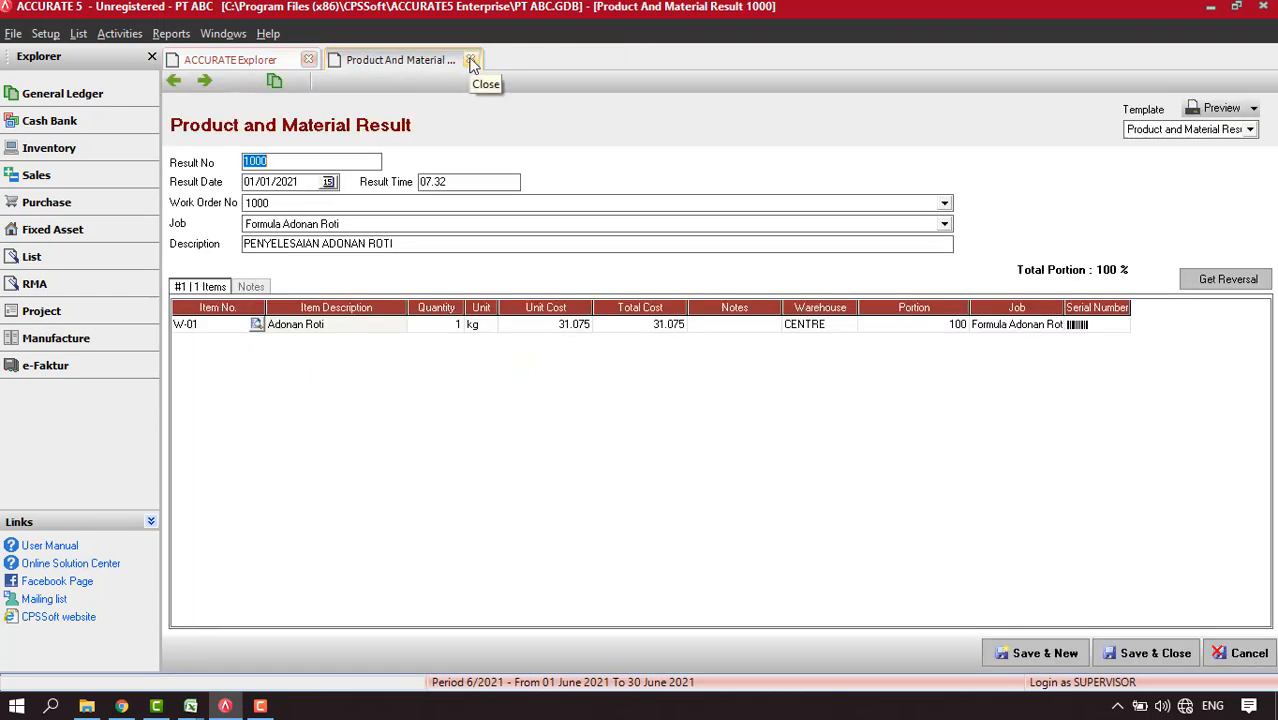
left_click(471, 60)
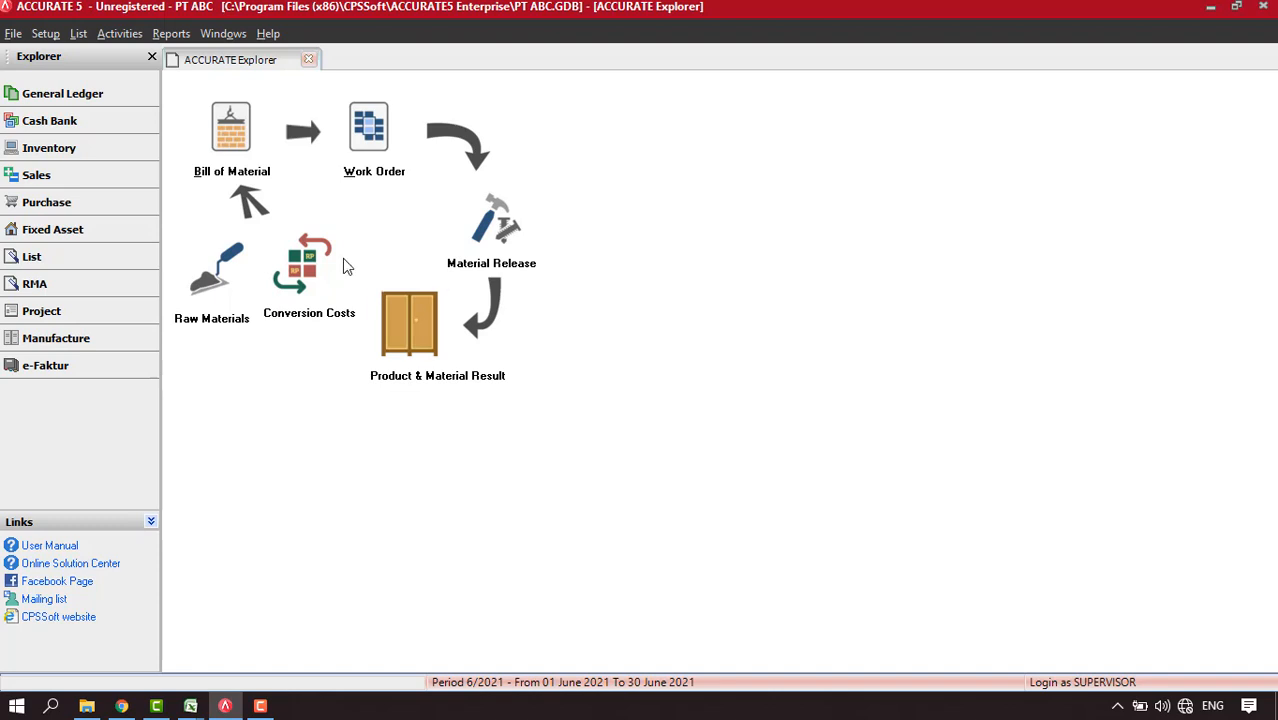
left_click(118, 34)
mouse_move(157, 122)
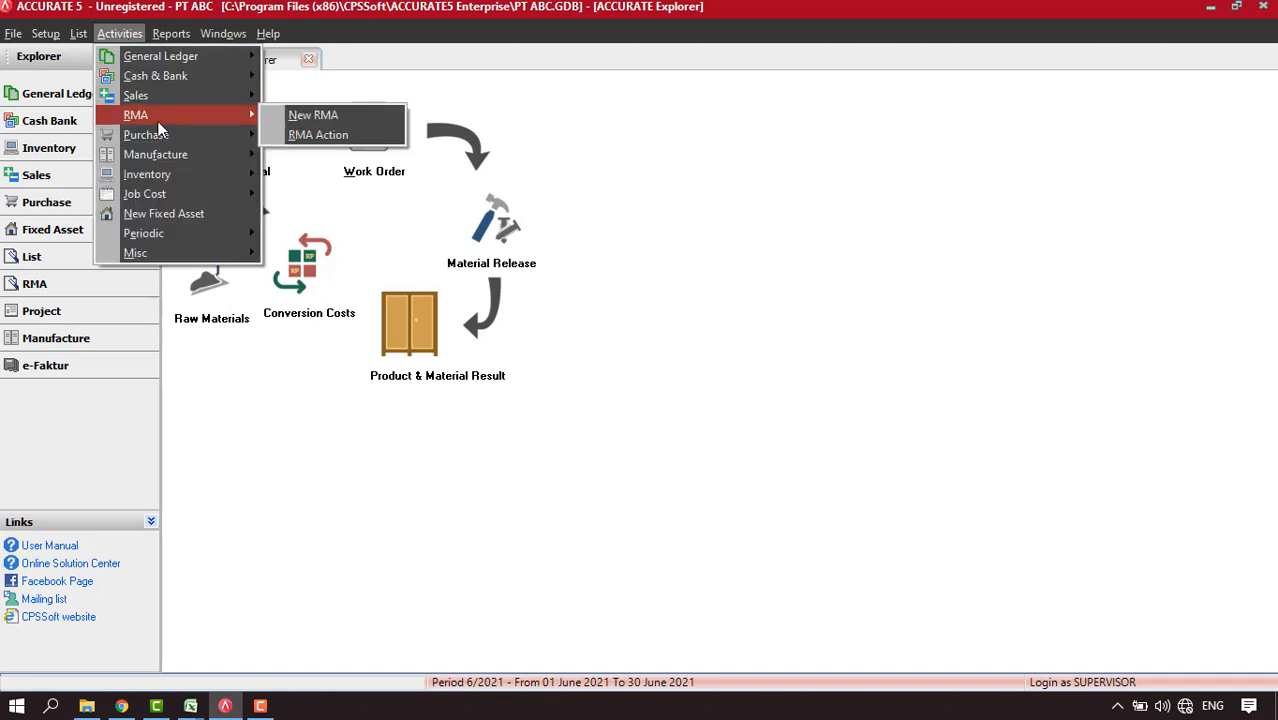
mouse_move(165, 154)
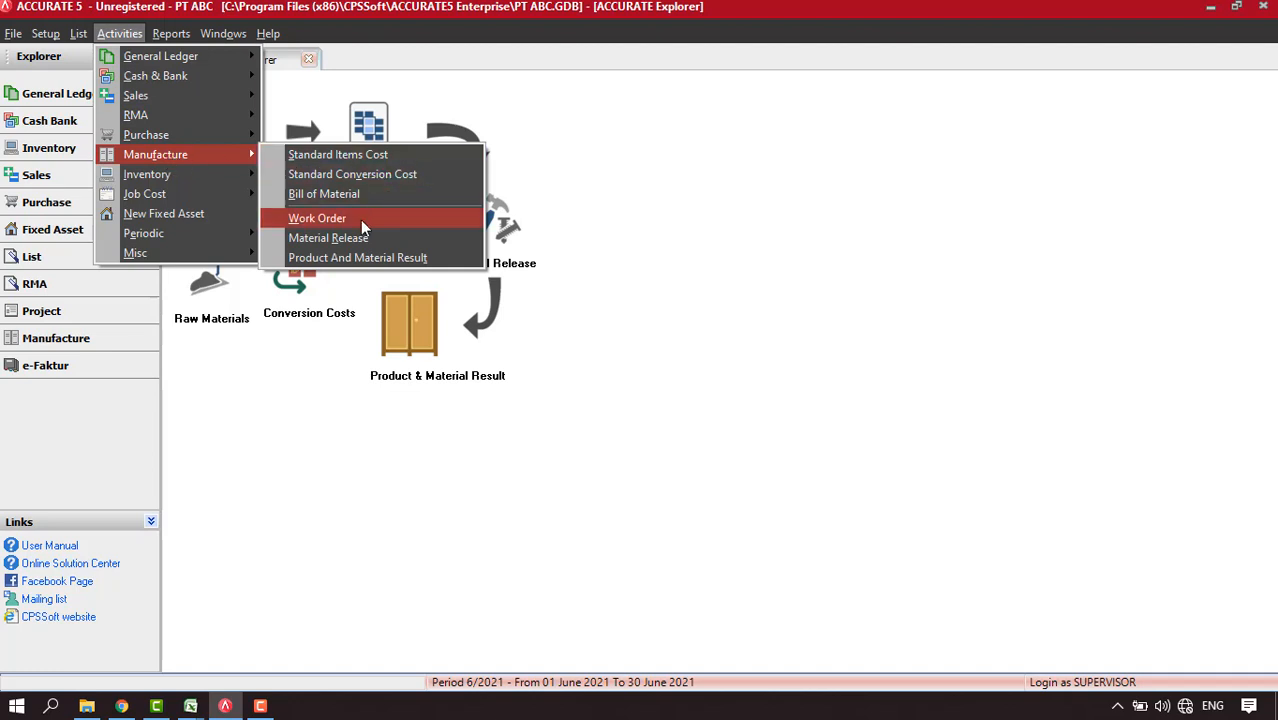
left_click(667, 147)
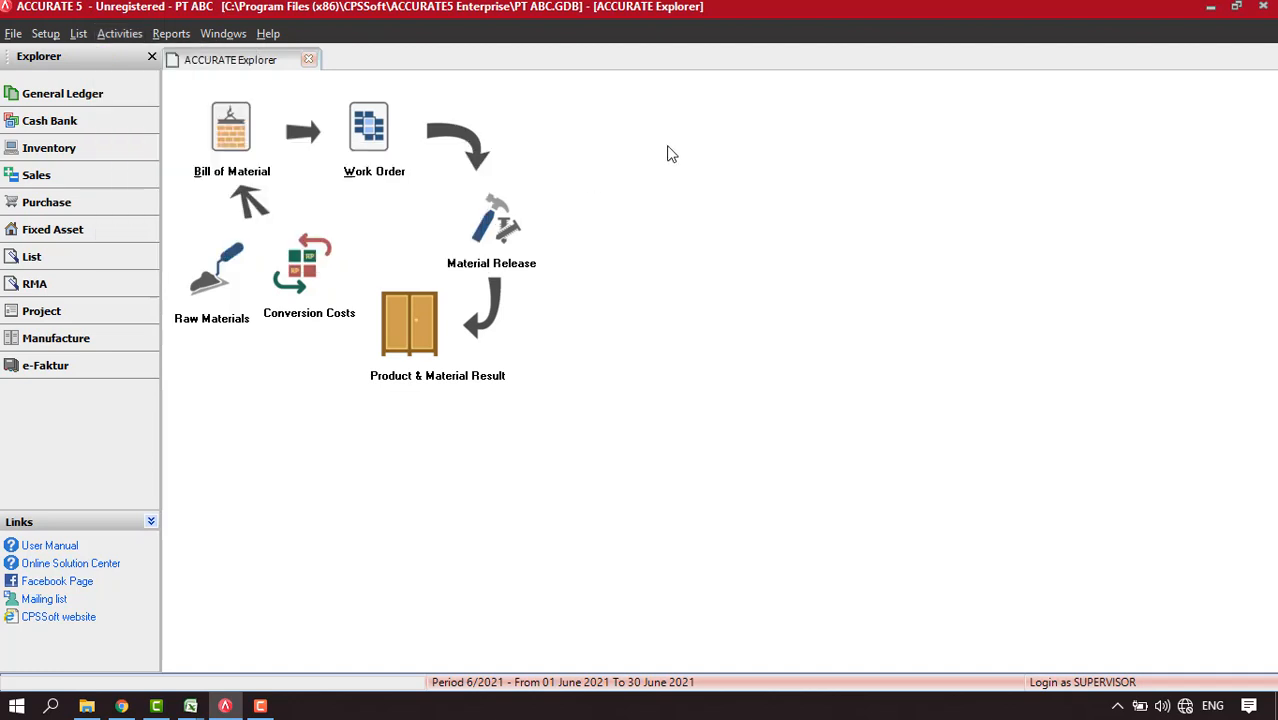
Start a new work order with both the start date and expected date set to 02/01/2021.
left_click(390, 150)
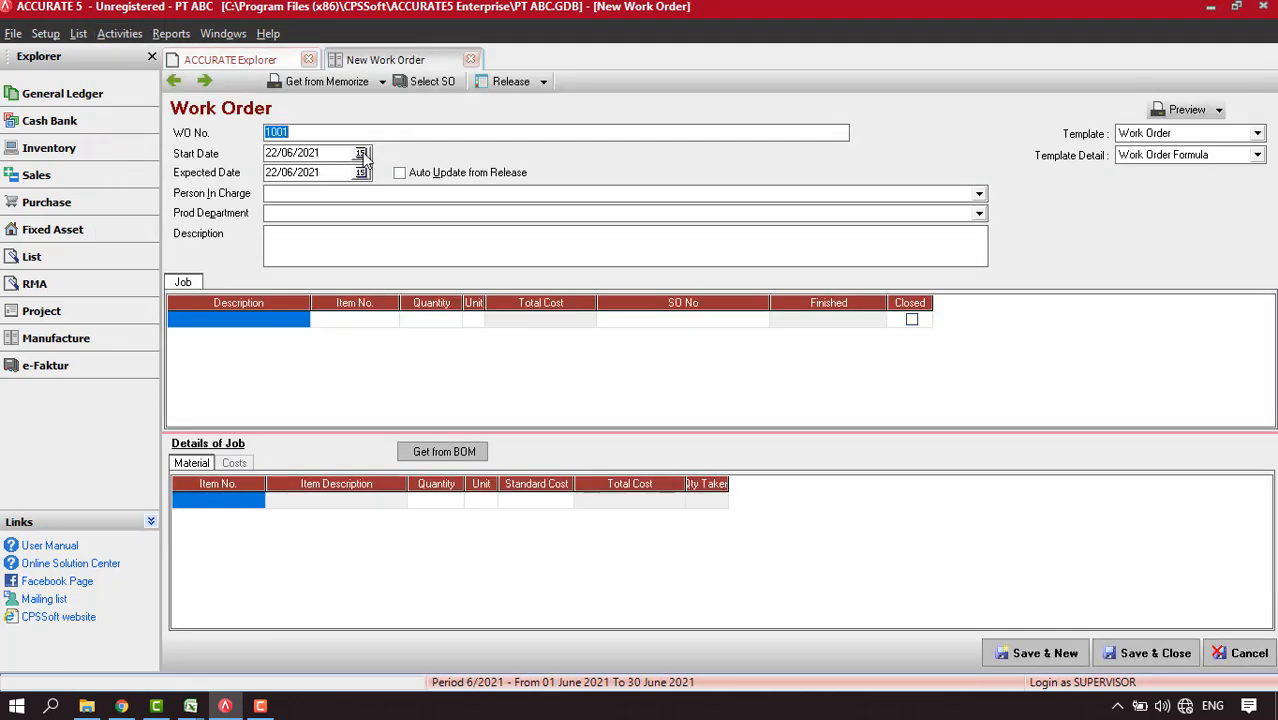
left_click(362, 154)
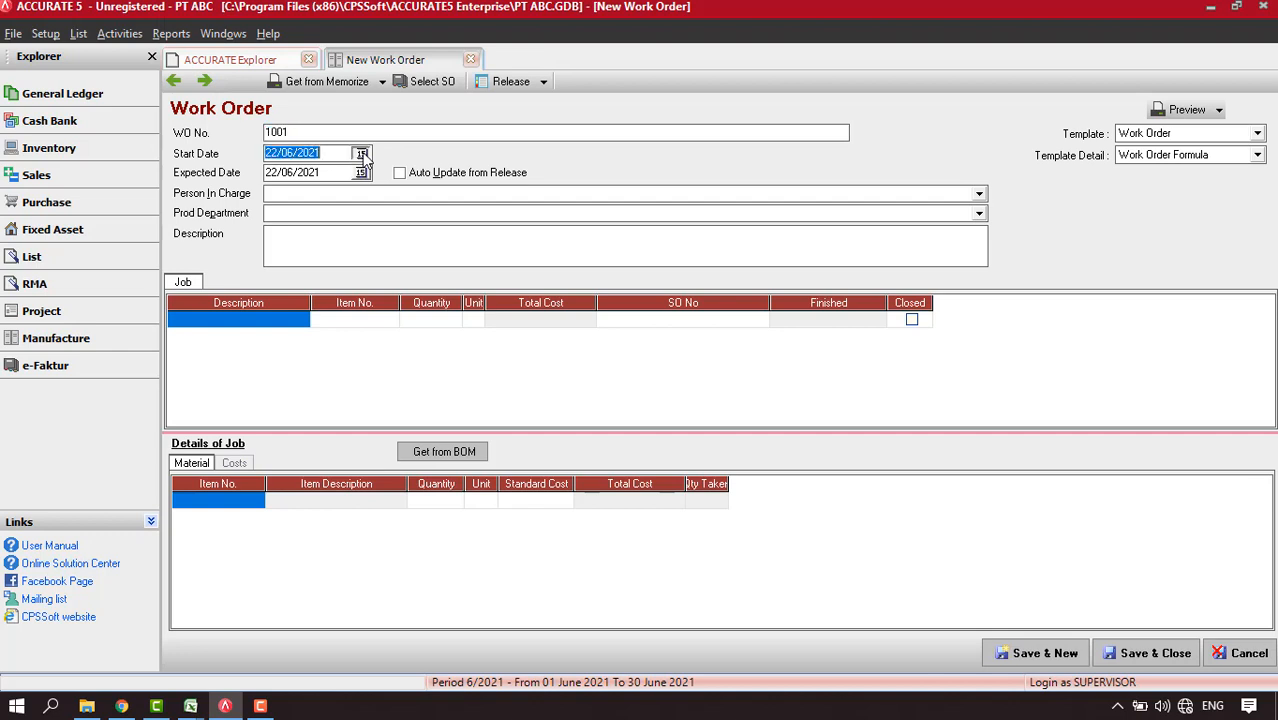
left_click(425, 135)
type("020")
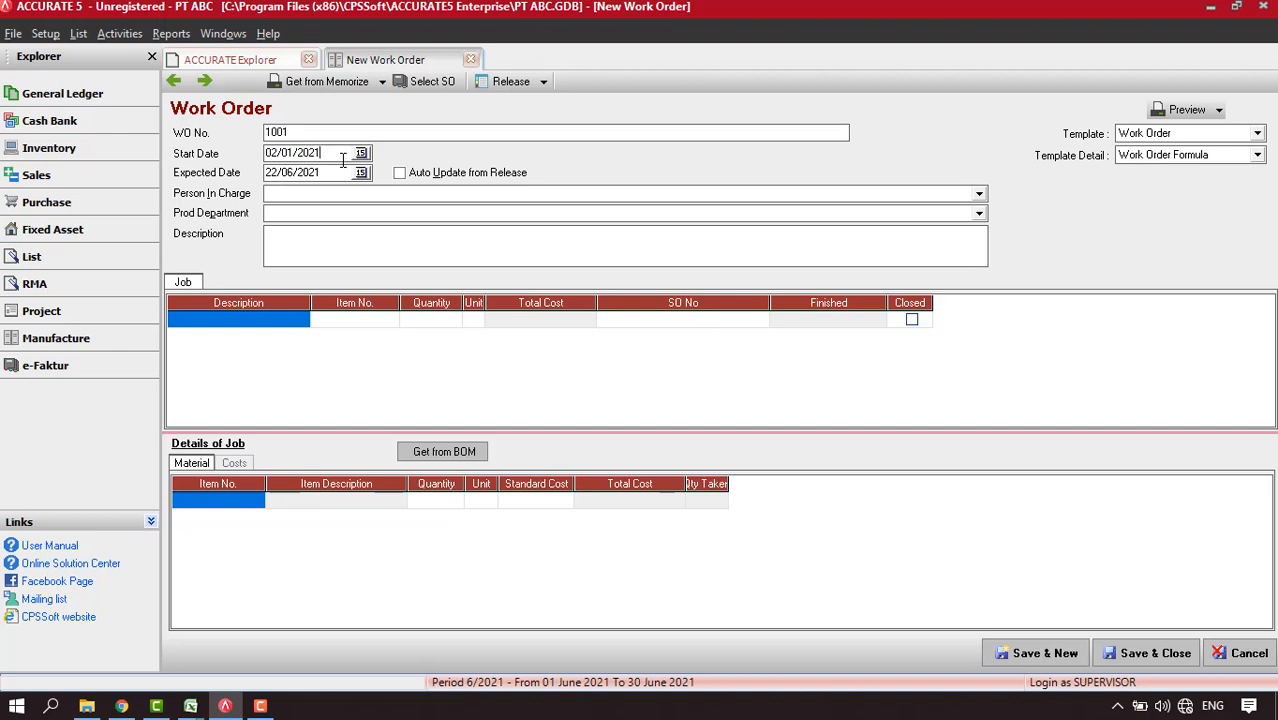
double_click(343, 172)
type("0")
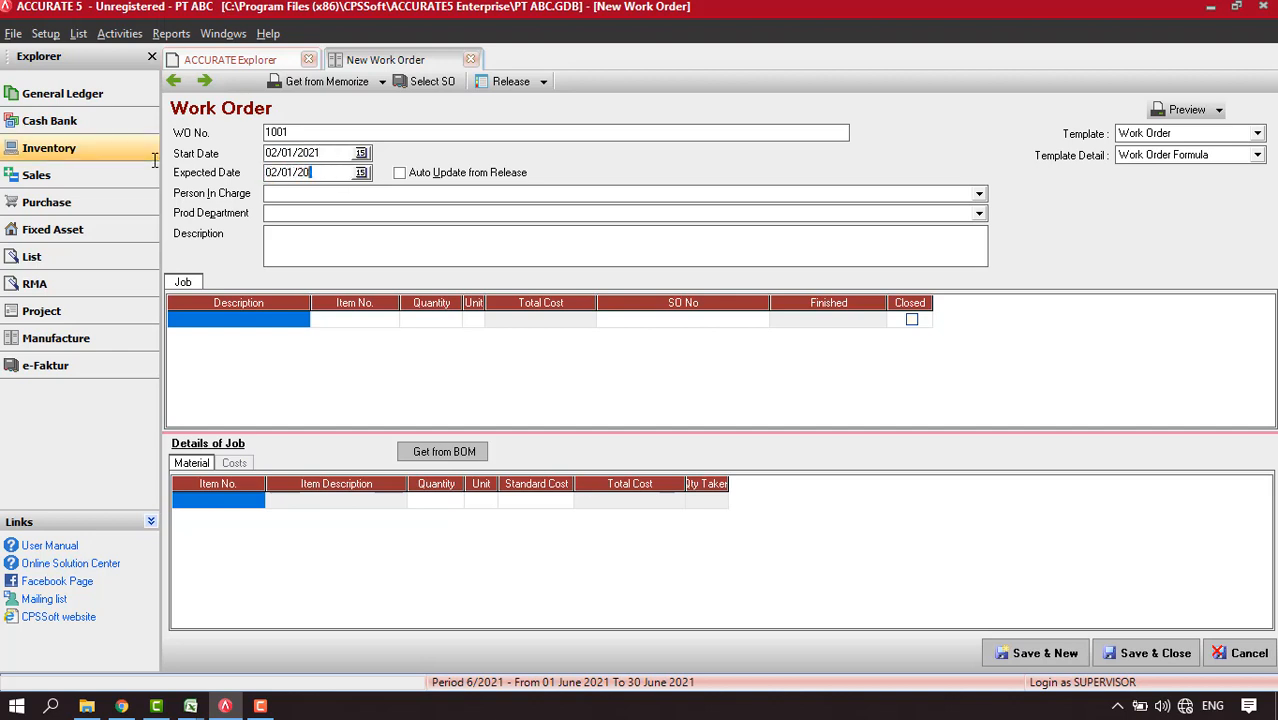
Assign the existing person in charge and the CETAKAN production department to the work order, and describe it as MENCETAK ROTI.
left_click(355, 196)
left_click(308, 223)
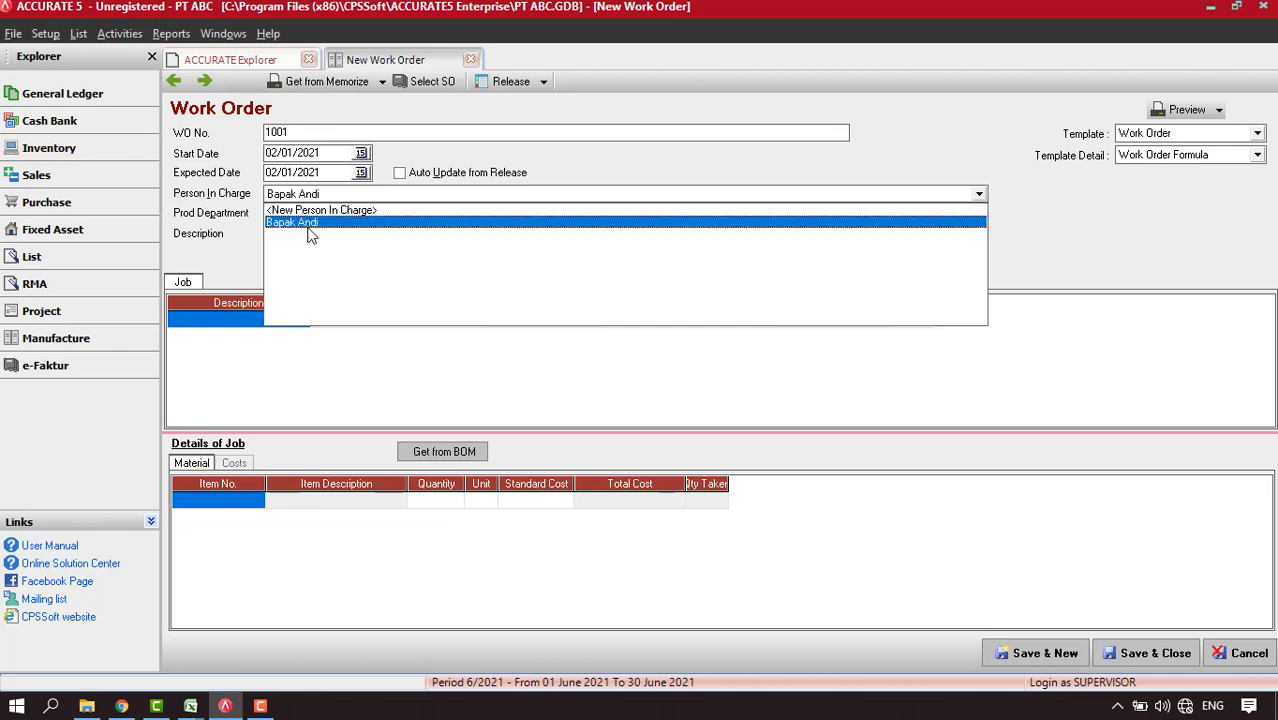
left_click(373, 215)
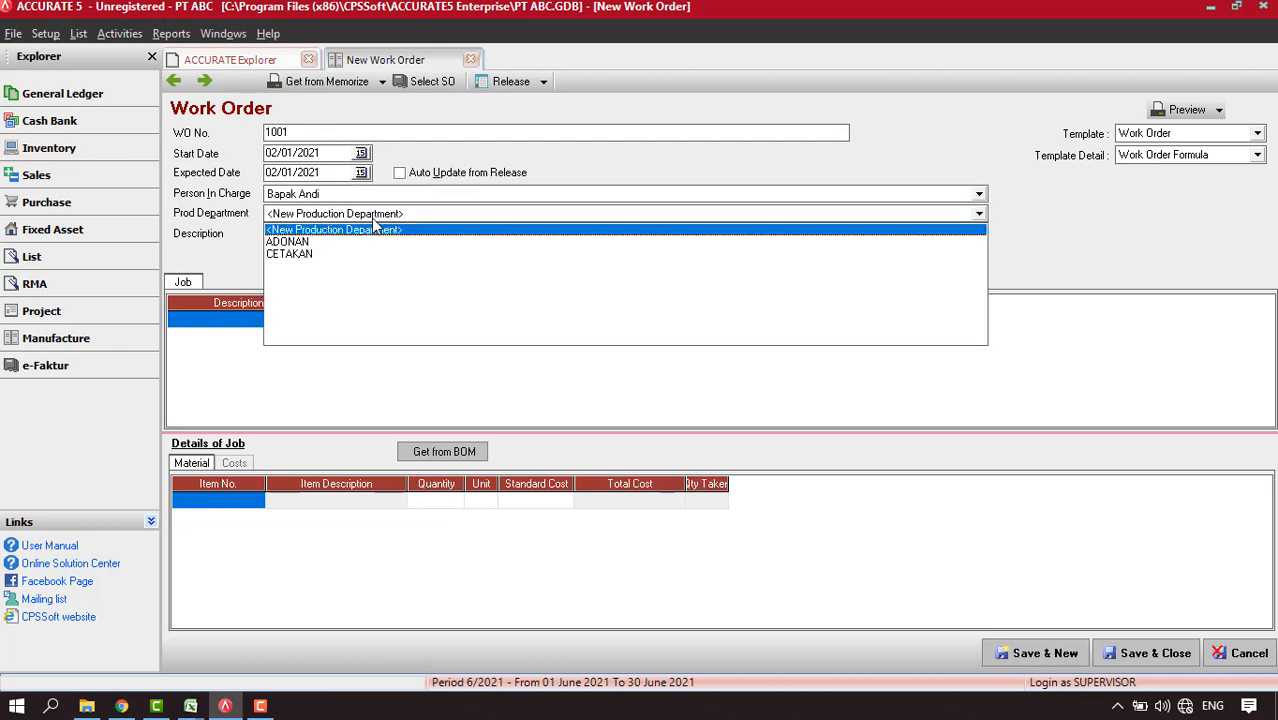
left_click(308, 255)
left_click(368, 244)
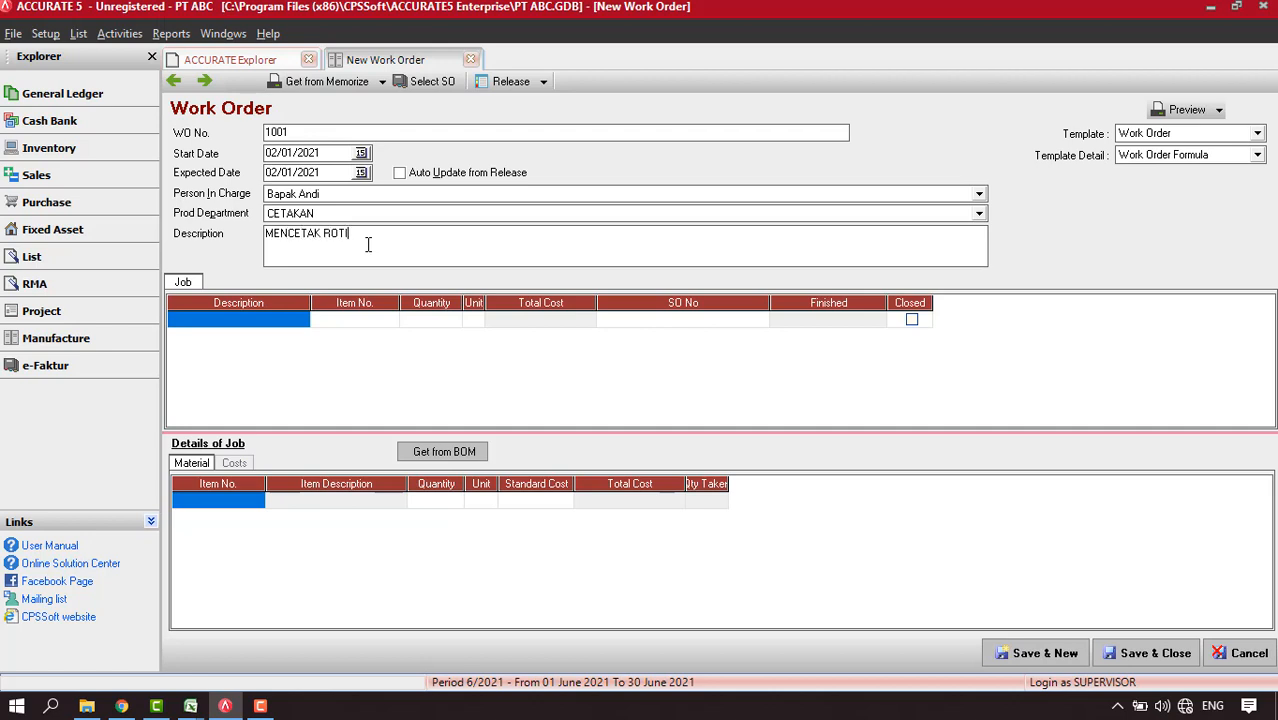
Add the Formula Roti bill of material as the work order's job, and check its materials, quantity and total cost.
left_click(290, 320)
left_click(300, 320)
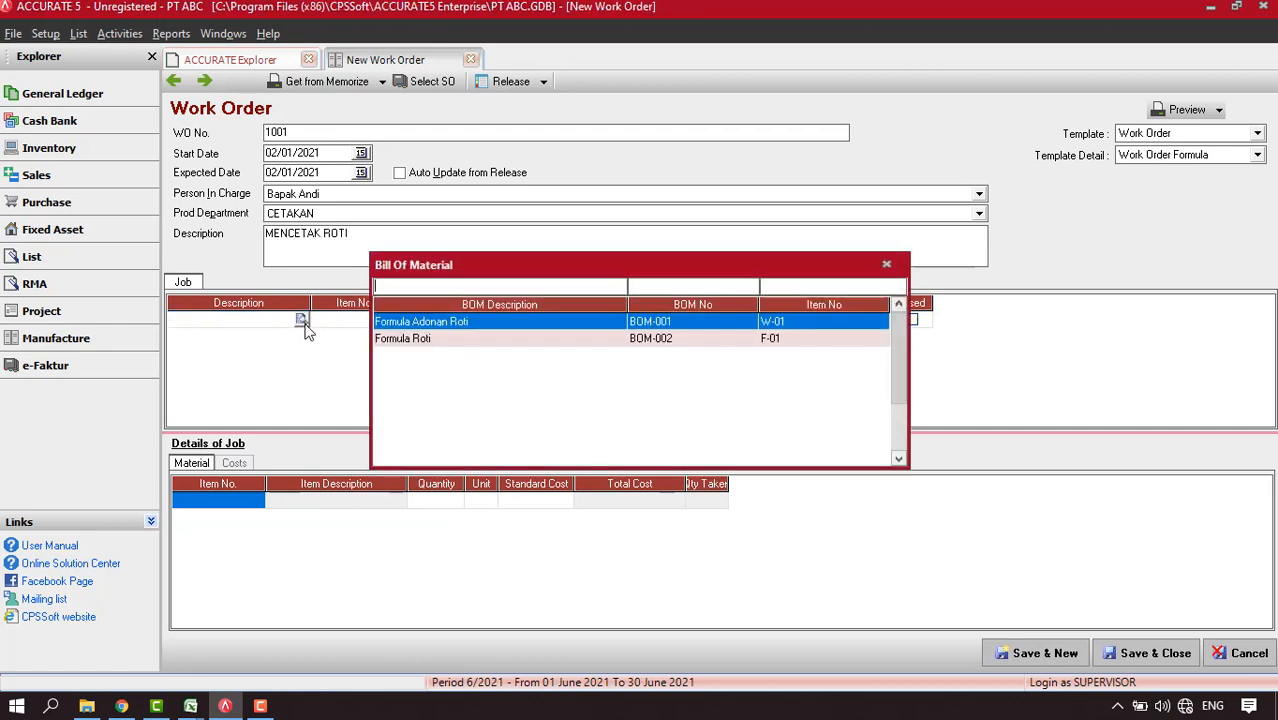
double_click(428, 339)
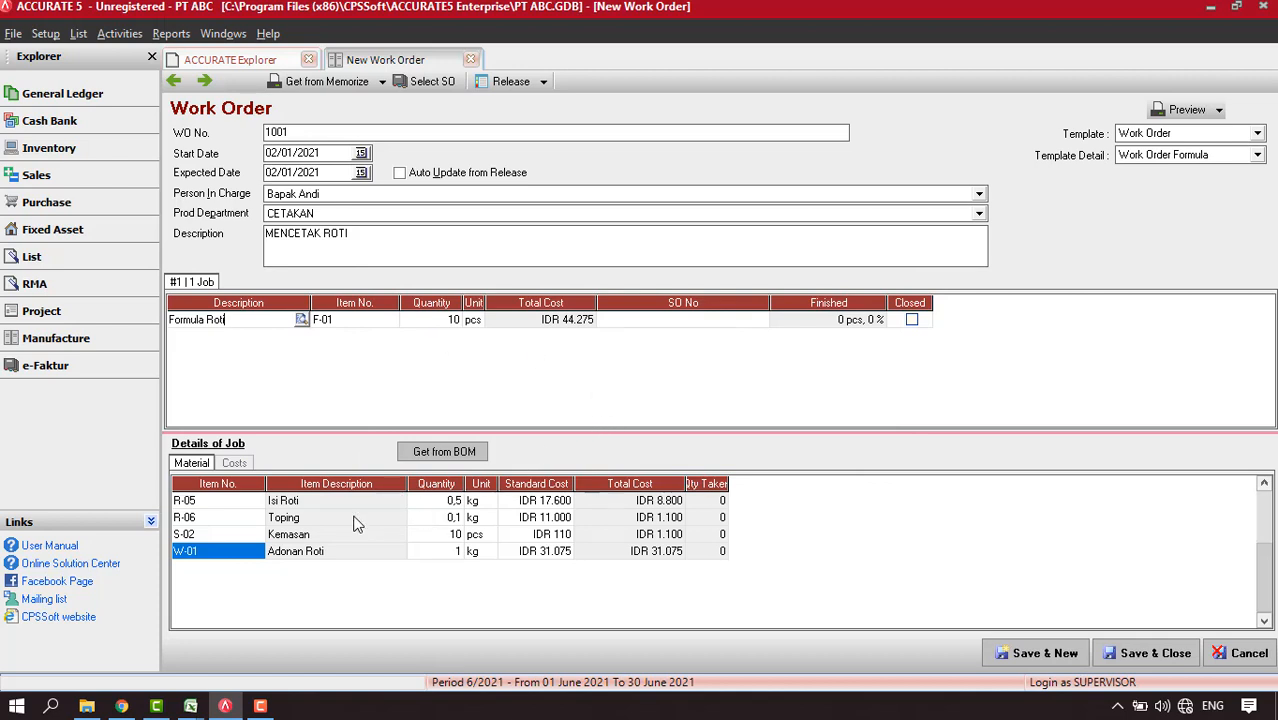
left_click(336, 556)
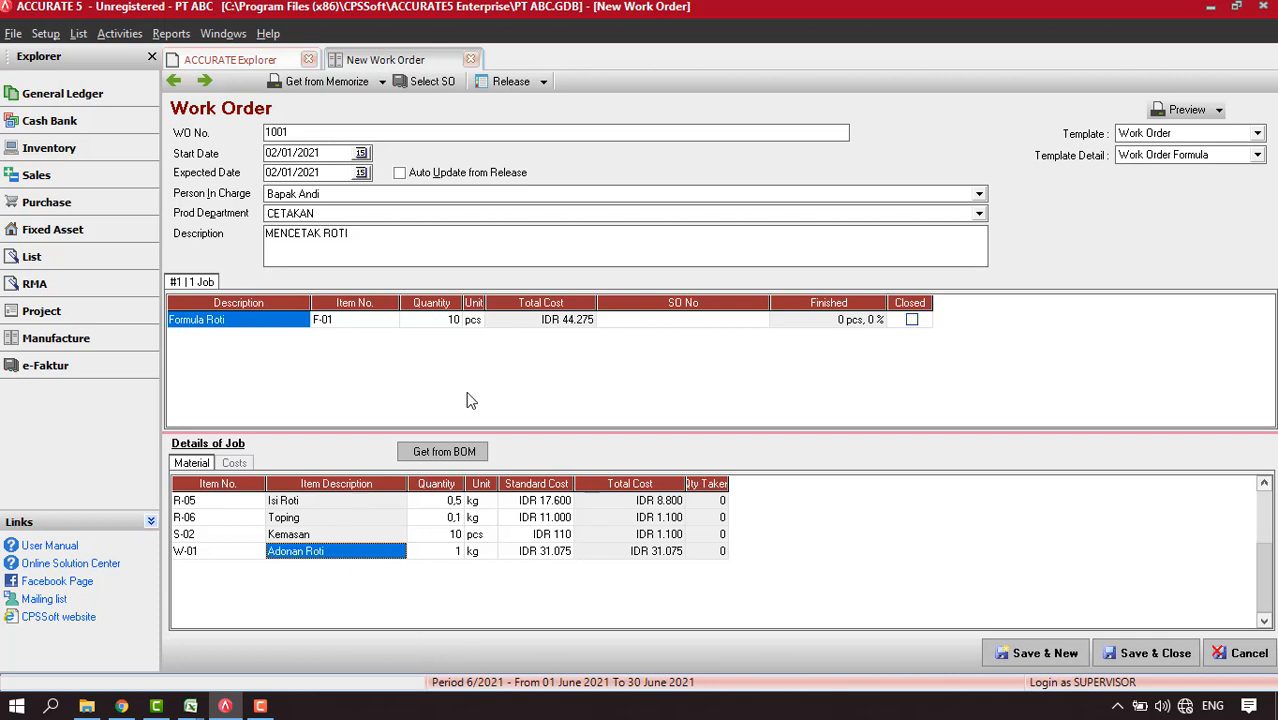
left_click(378, 320)
key("Tab")
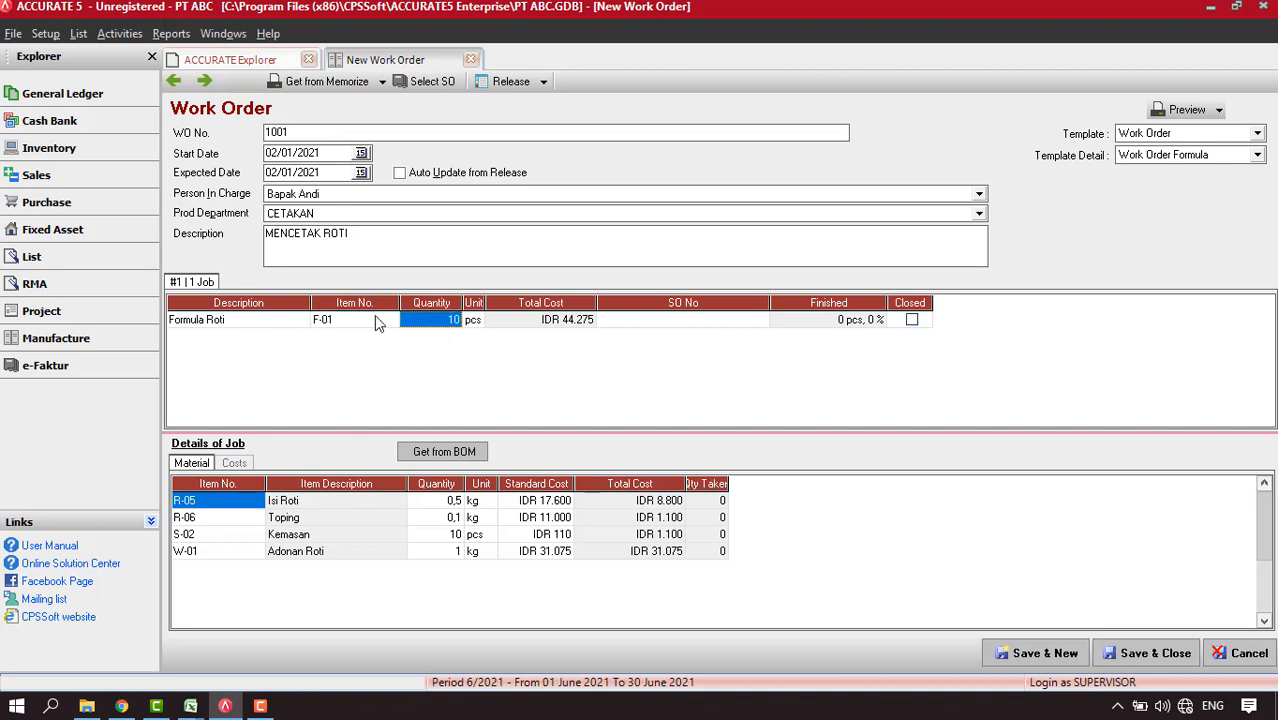
key("Tab")
key("Tab")
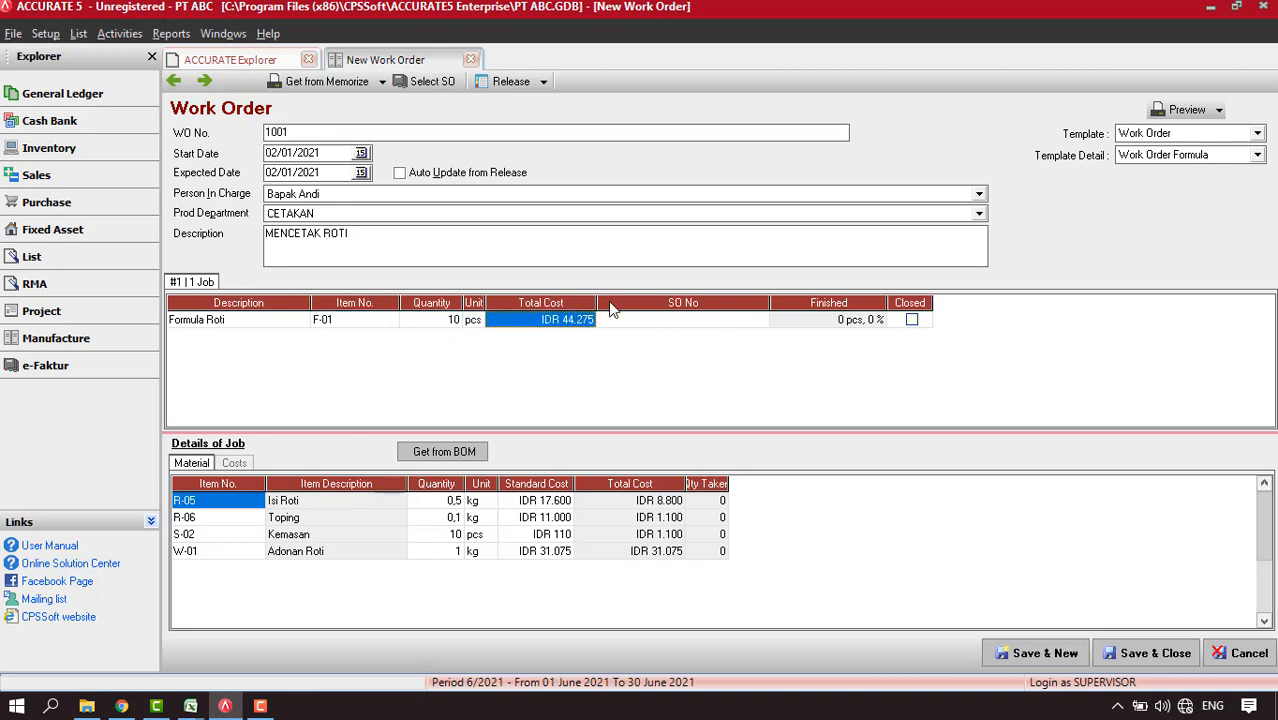
Create a material release from the Formula Roti work order, dated 02/01/2021 and described as MENGELUARKAN BAHAN.
left_click(511, 82)
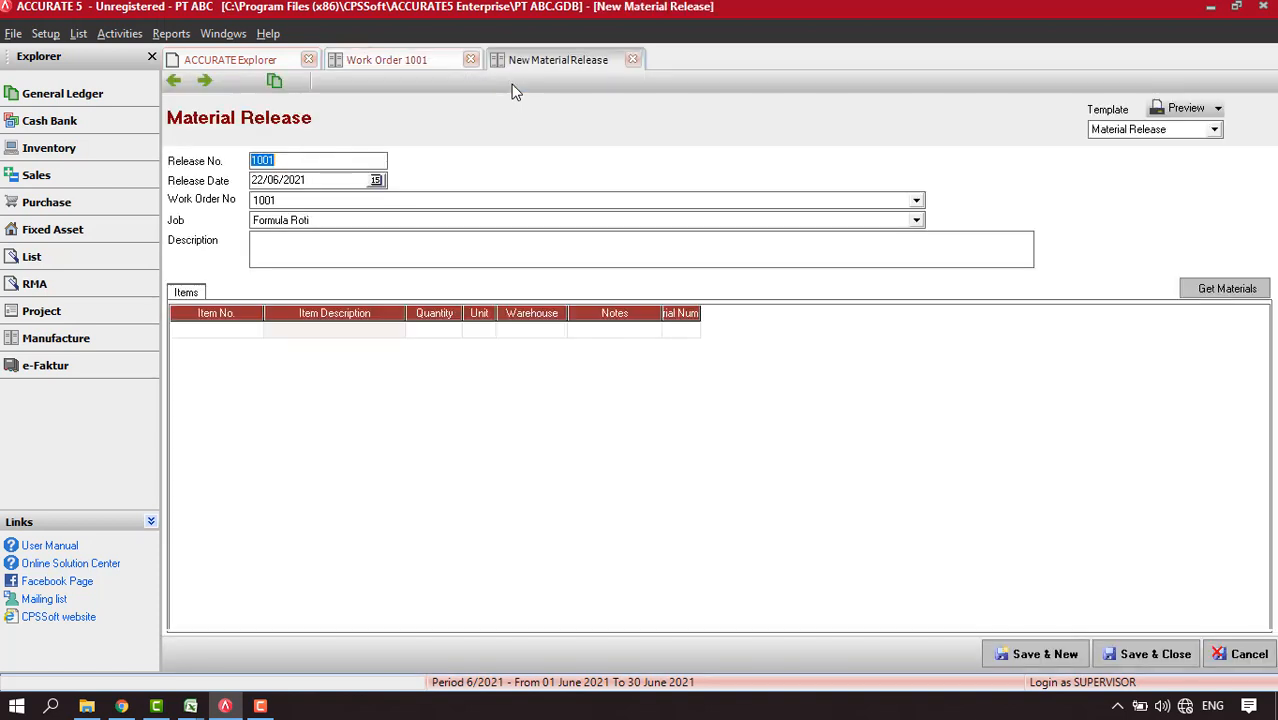
left_click(323, 179)
double_click(323, 179)
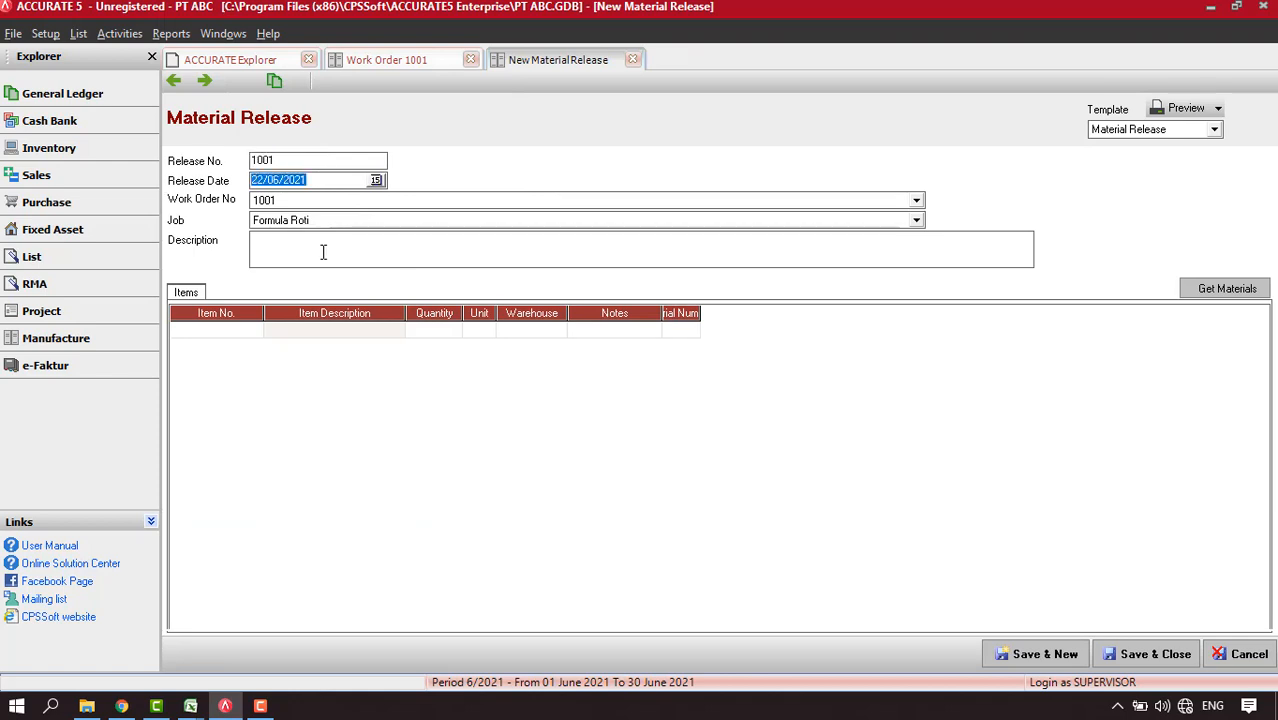
type("02/02/")
type("MENGELUARKAN BAHAN")
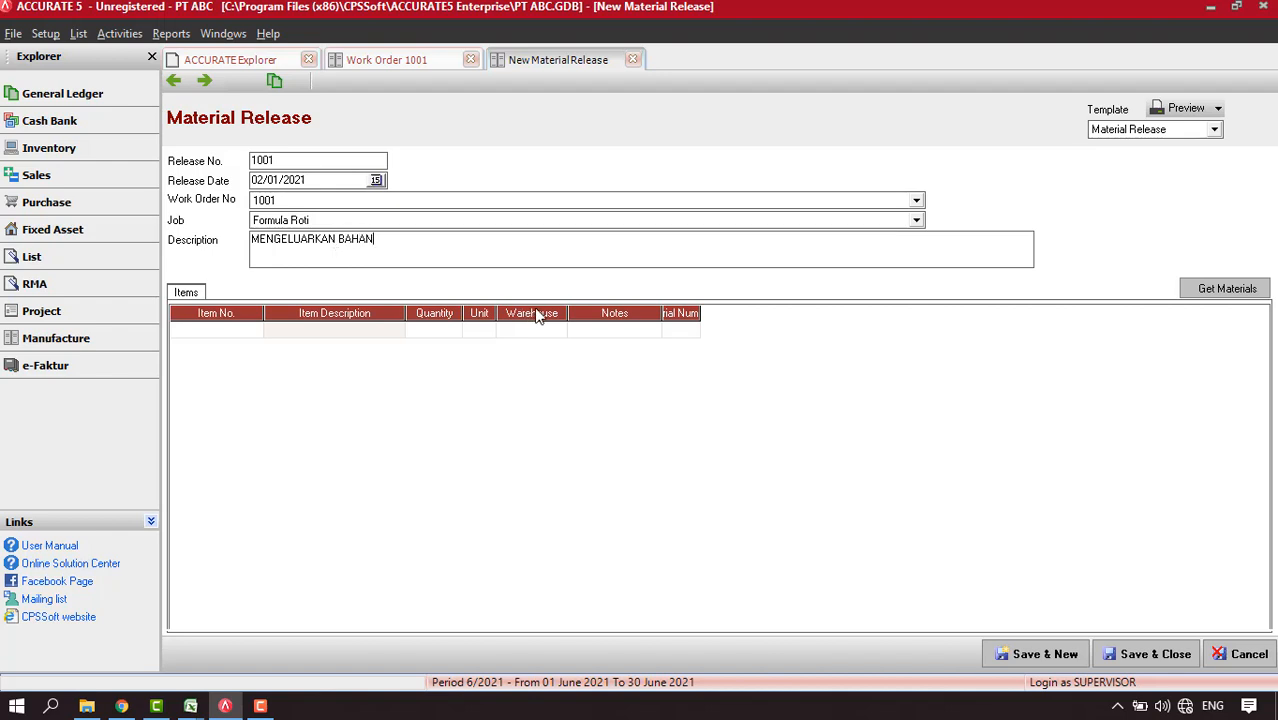
Fill the material release with all materials of the Formula Roti job and save it.
left_click(1216, 291)
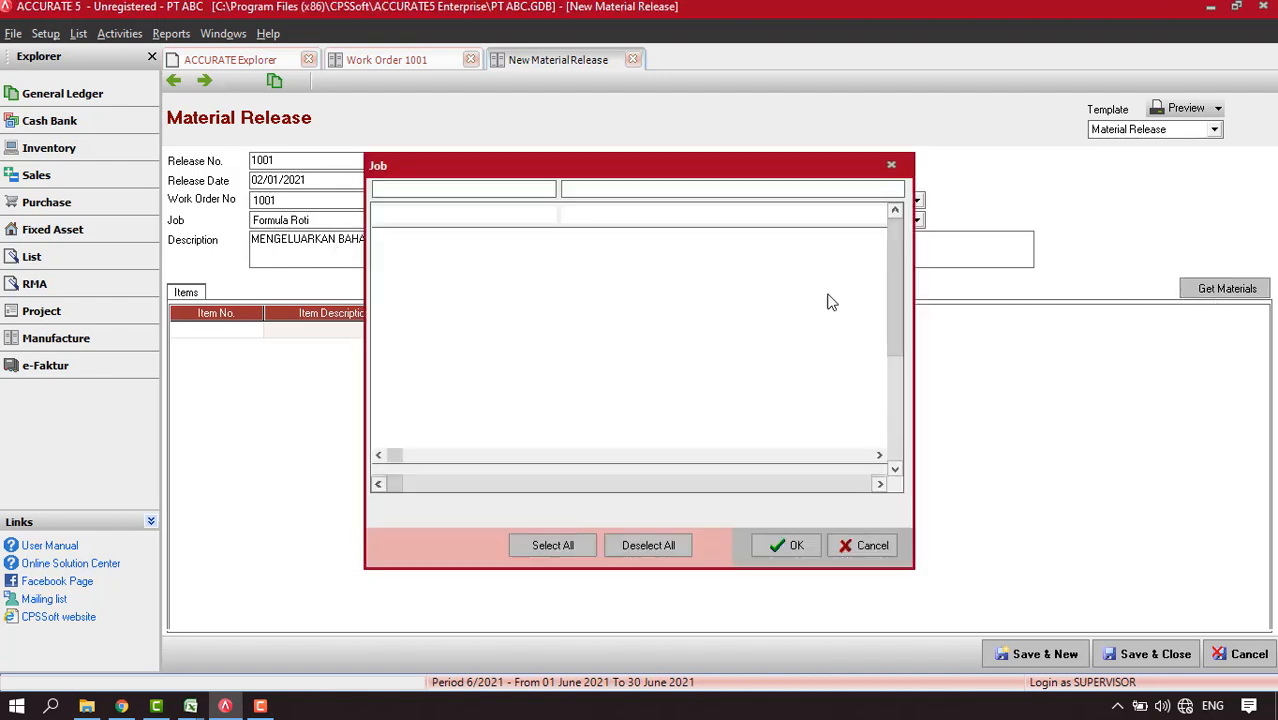
left_click(785, 545)
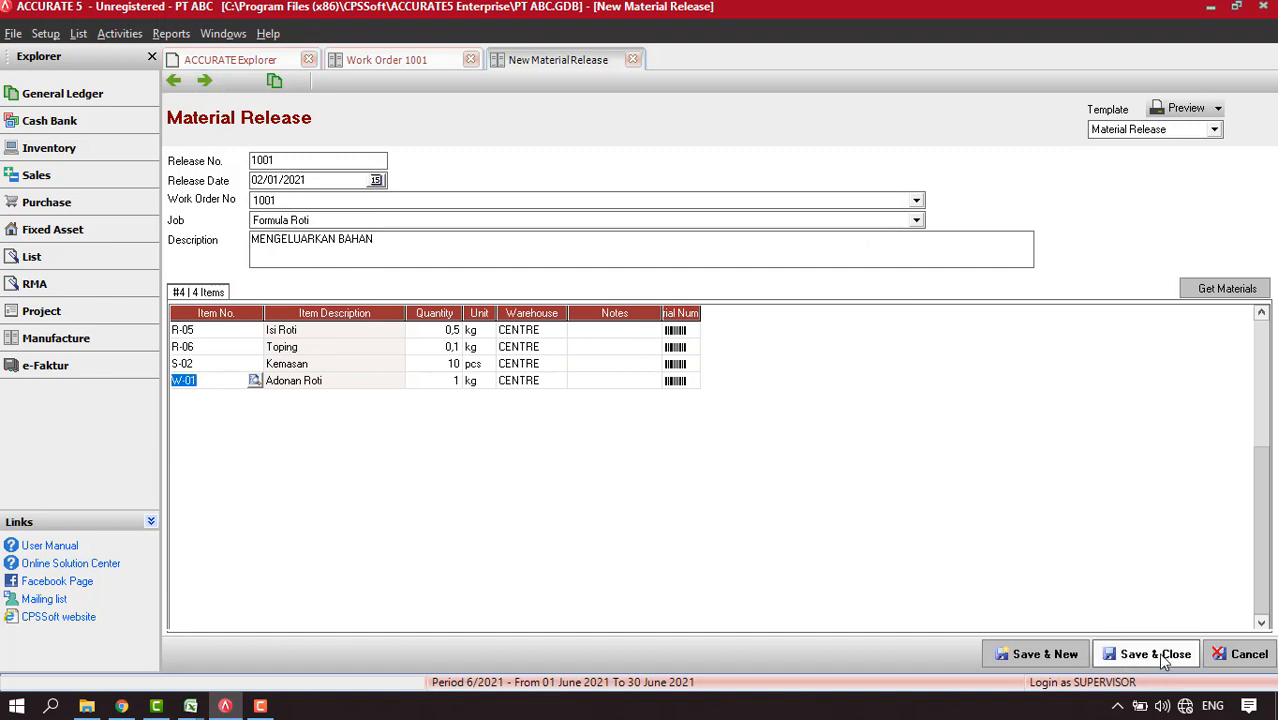
left_click(204, 81)
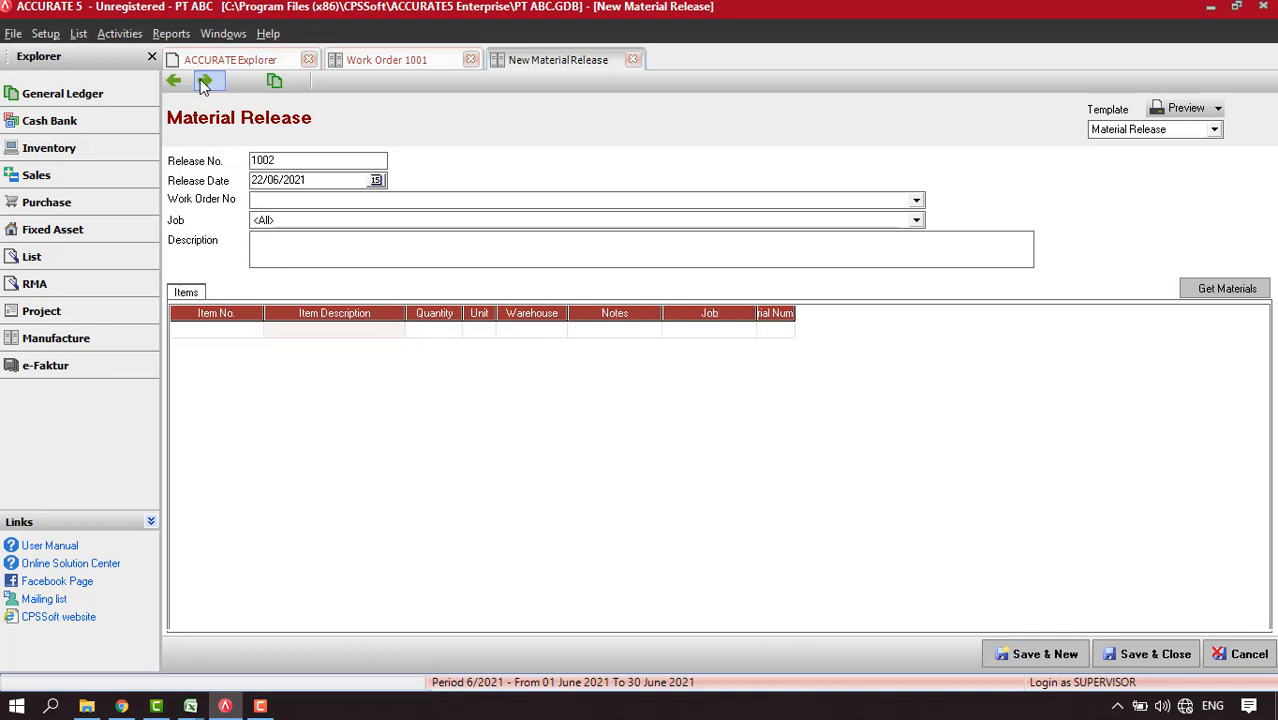
Reopen the saved MENGELUARKAN BAHAN material release and review its transaction journal at 150% zoom, then close both.
left_click(174, 82)
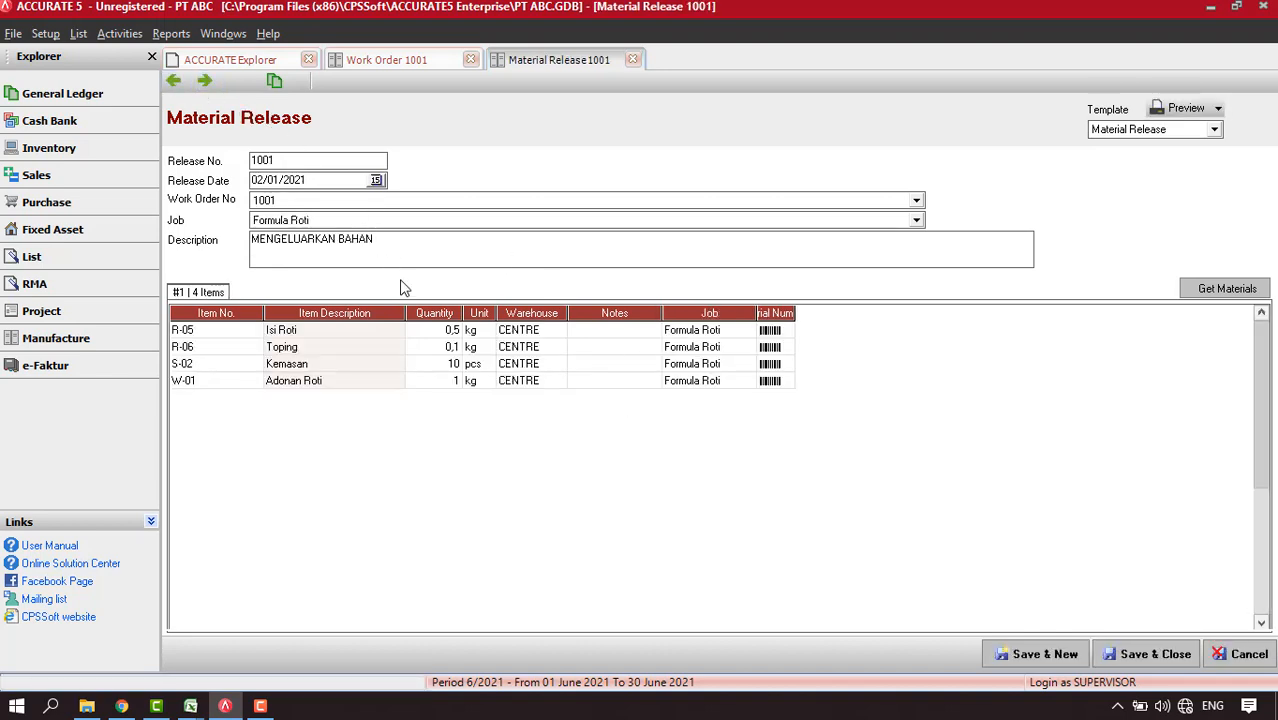
left_click(274, 81)
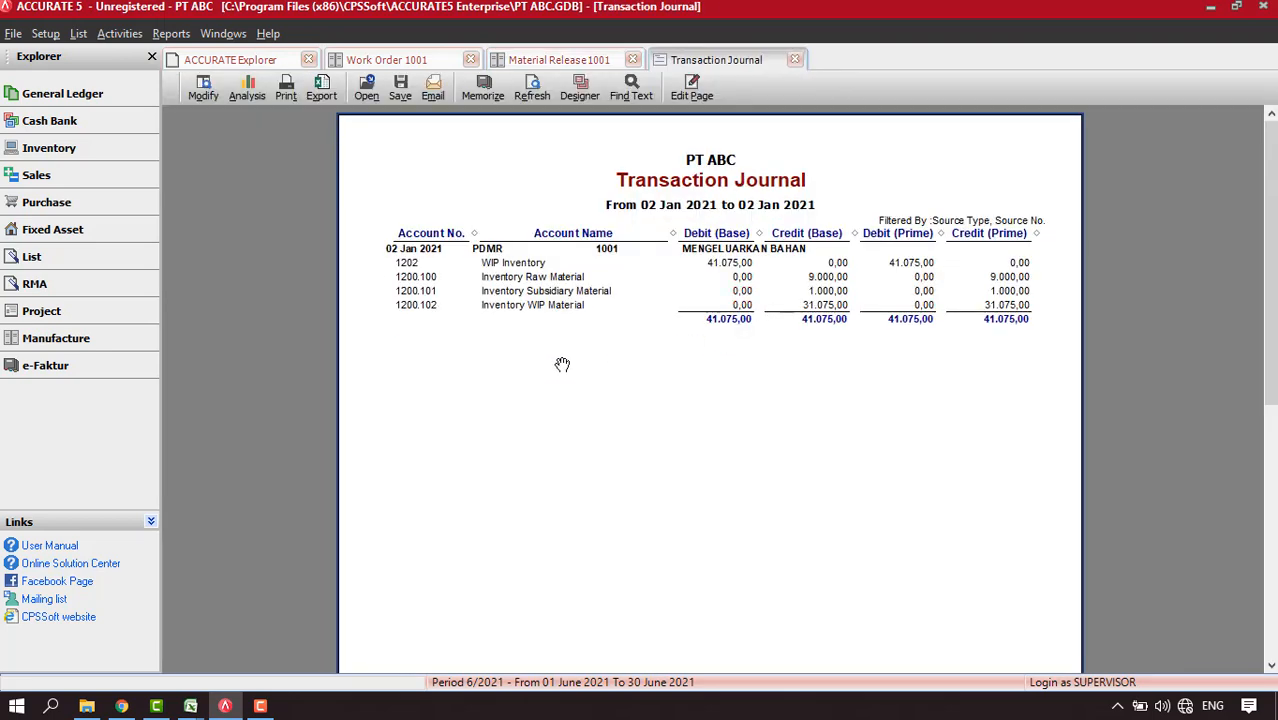
right_click(556, 360)
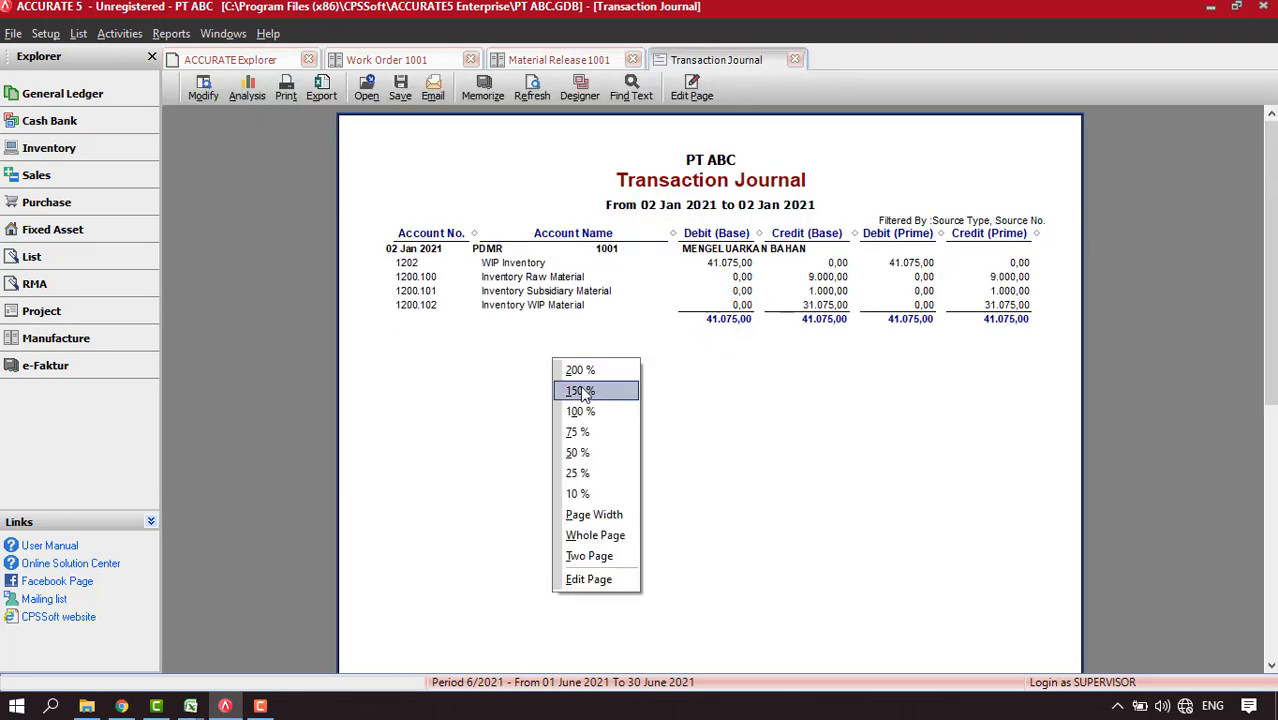
left_click(580, 391)
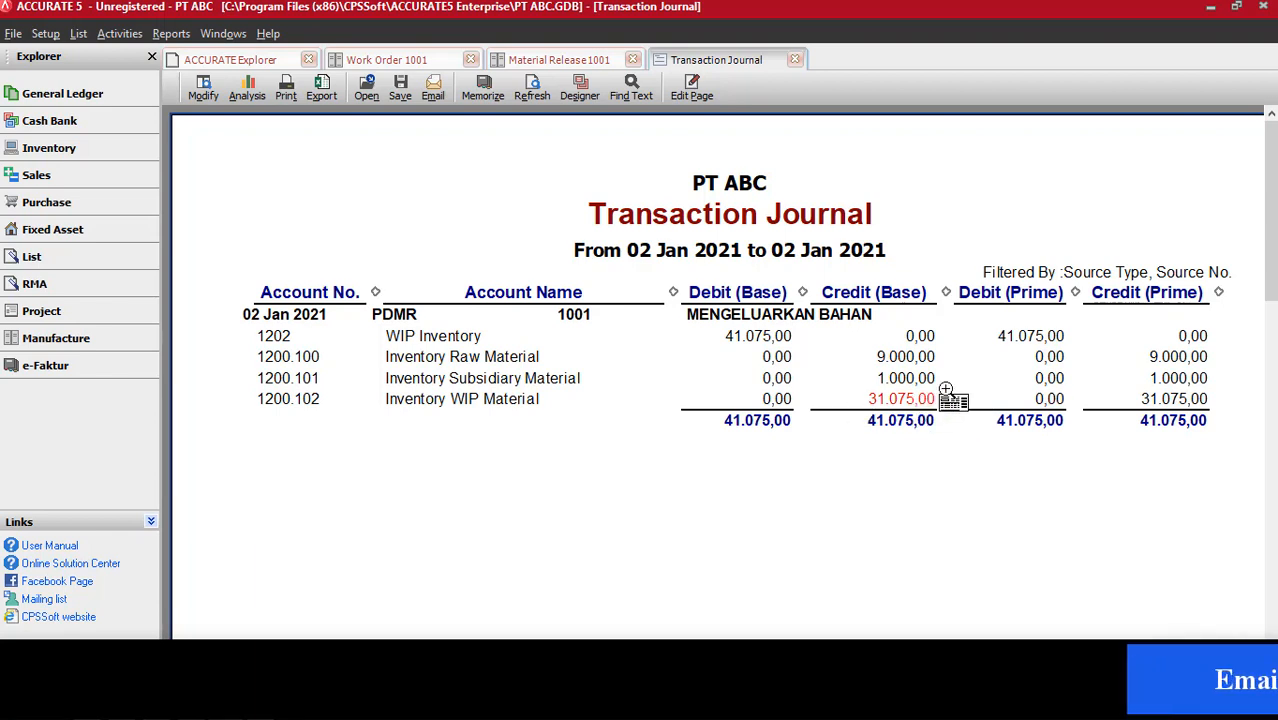
left_click(795, 59)
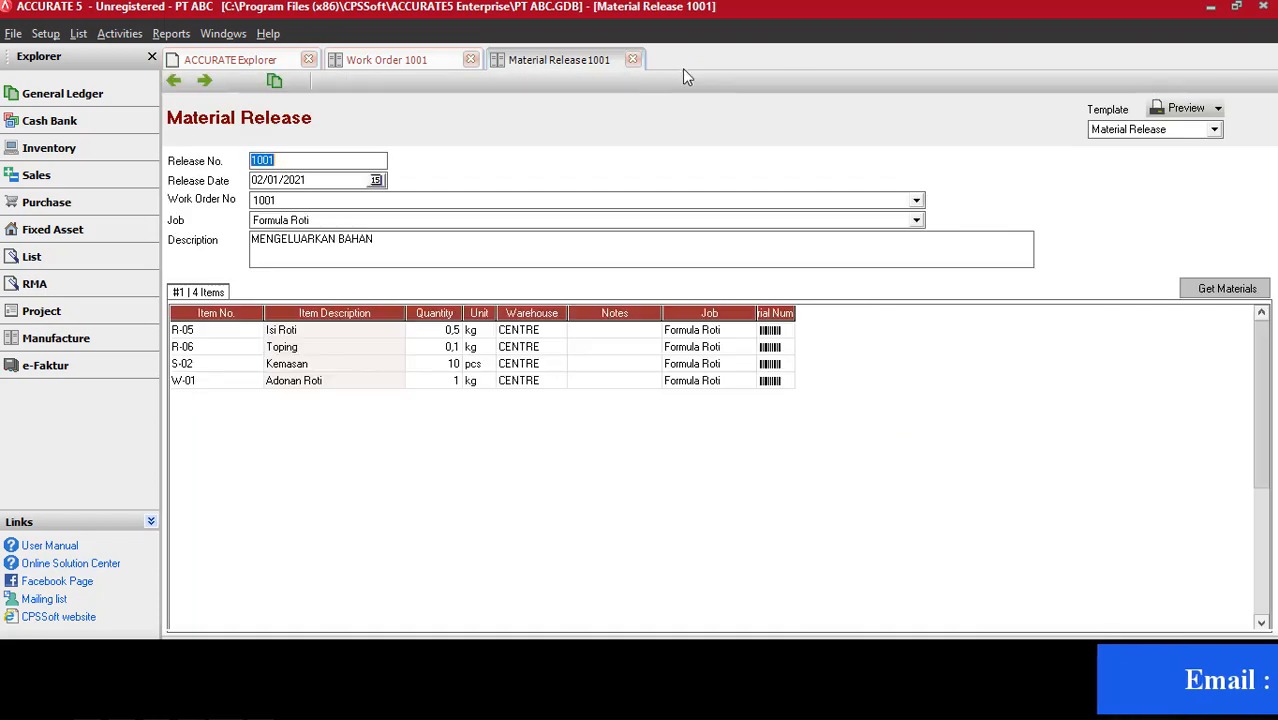
left_click(633, 61)
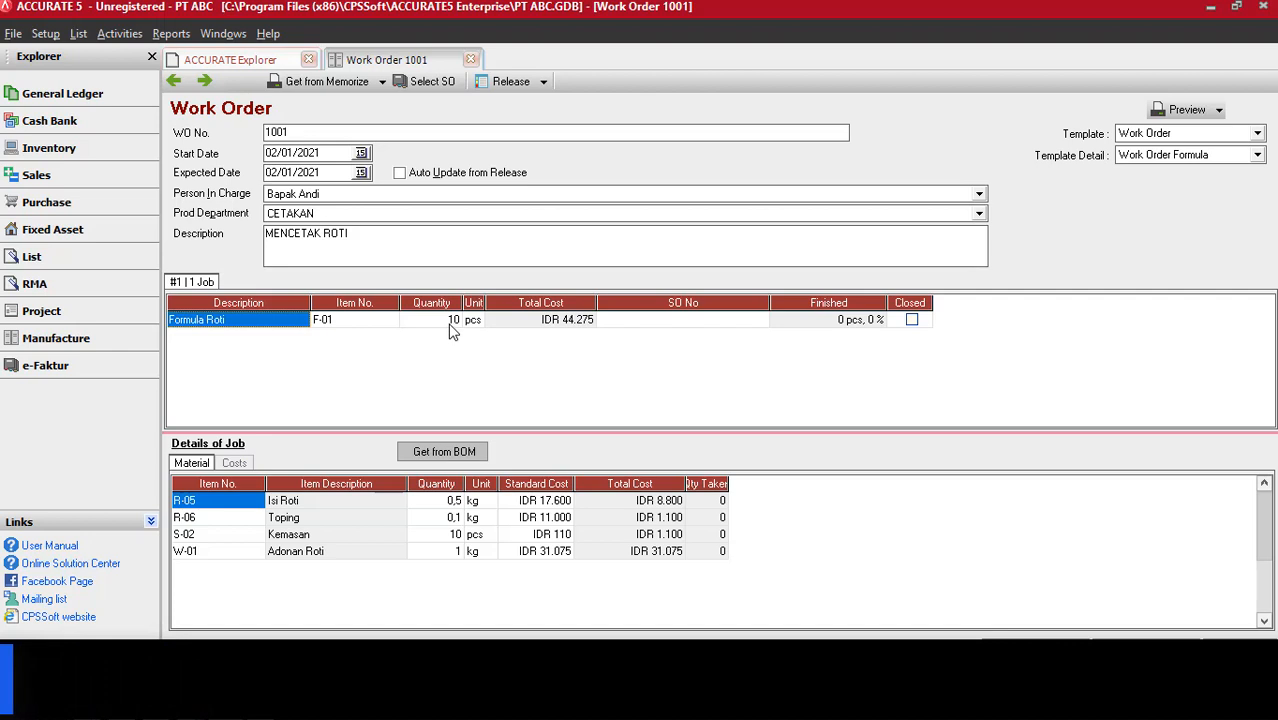
Close the work order and create a product and material result for the Formula Roti work order, dated 02/01/2021 and described as PENYELESAIAN ROTI.
left_click(543, 82)
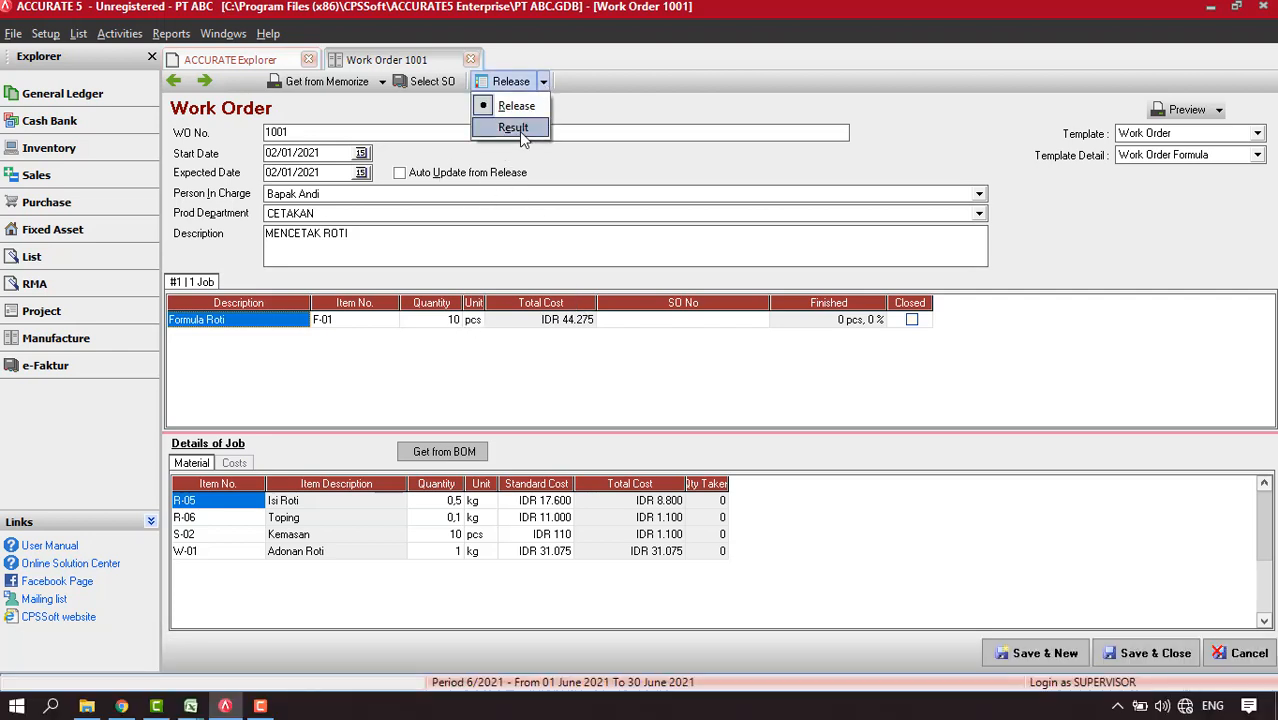
left_click(471, 59)
left_click(471, 59)
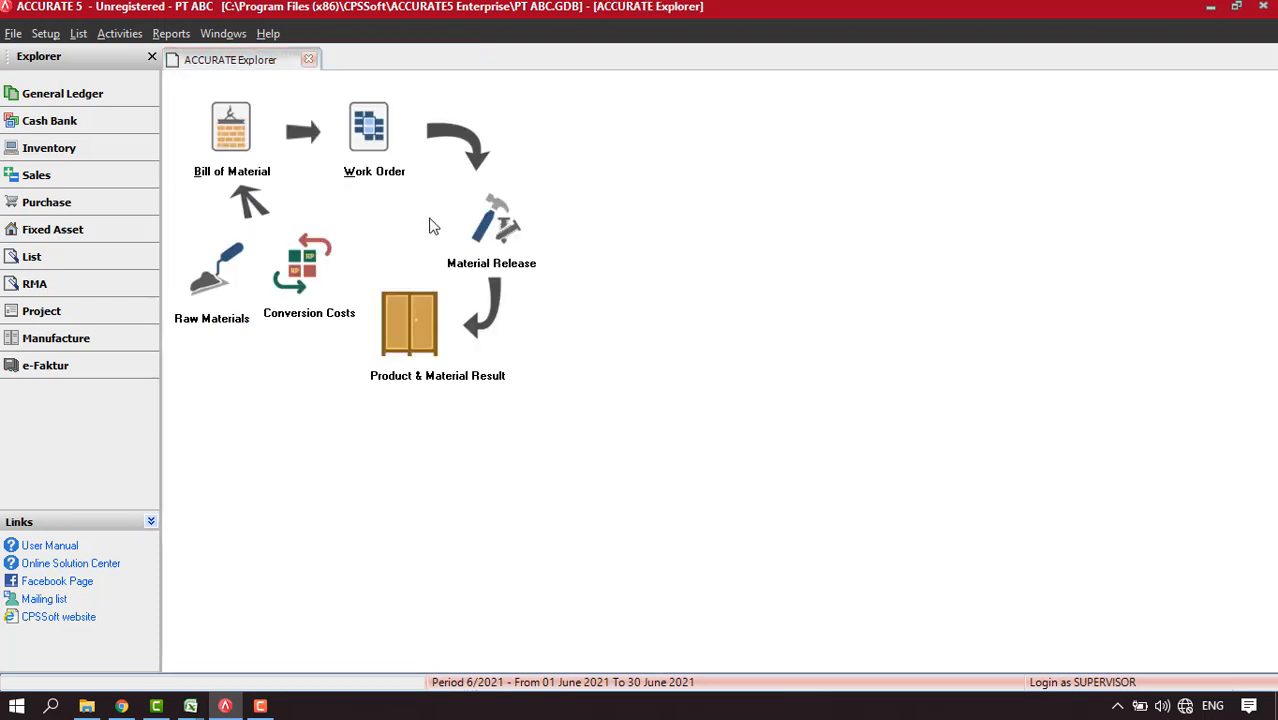
left_click(421, 328)
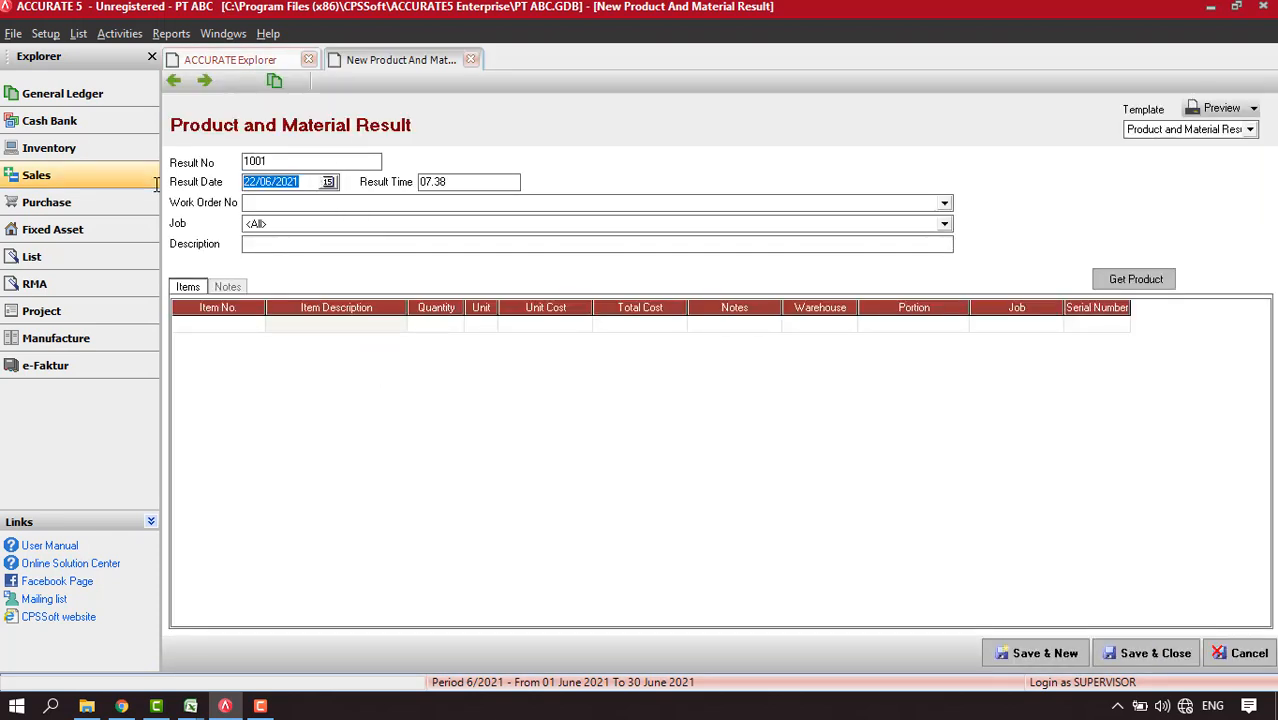
type("02")
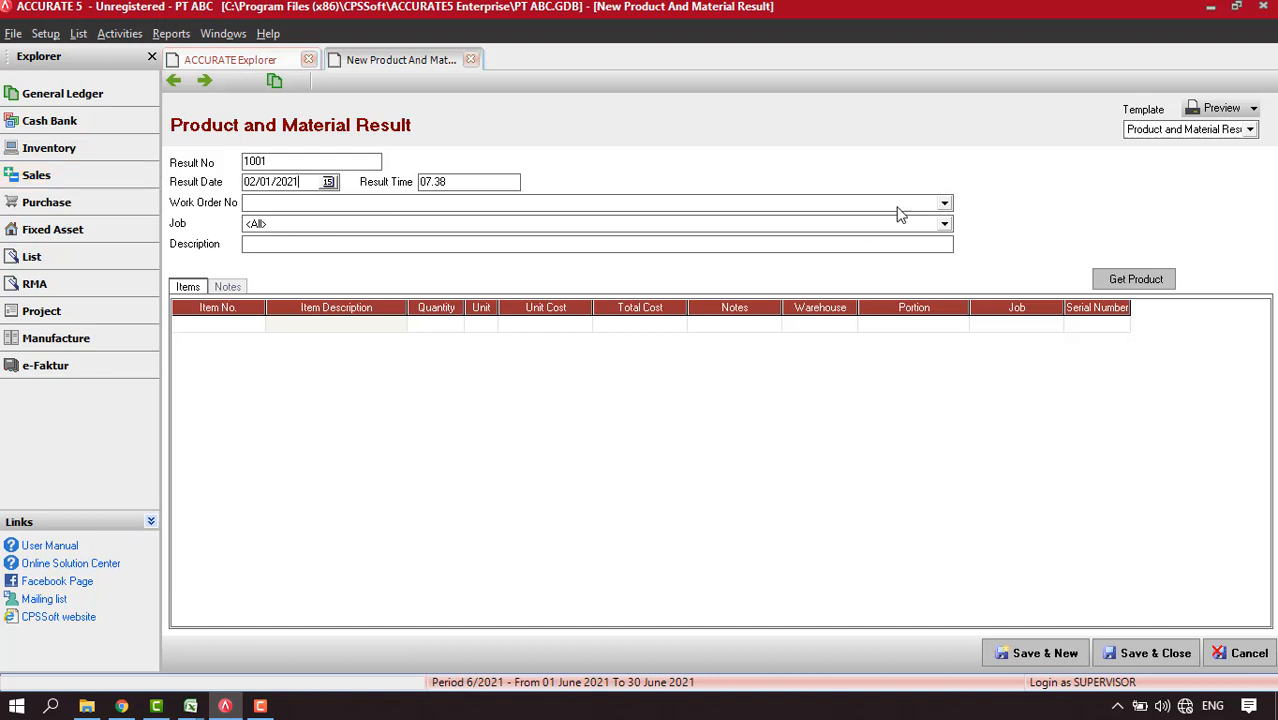
left_click(944, 203)
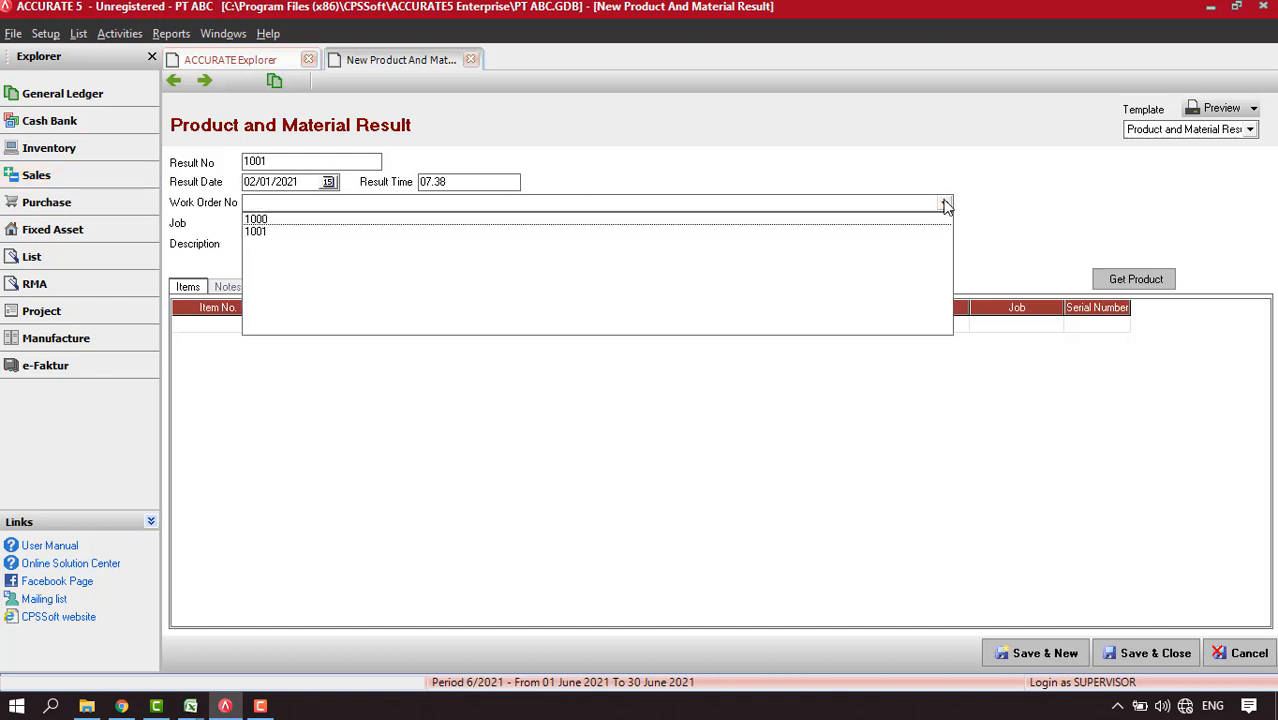
left_click(265, 232)
left_click(290, 246)
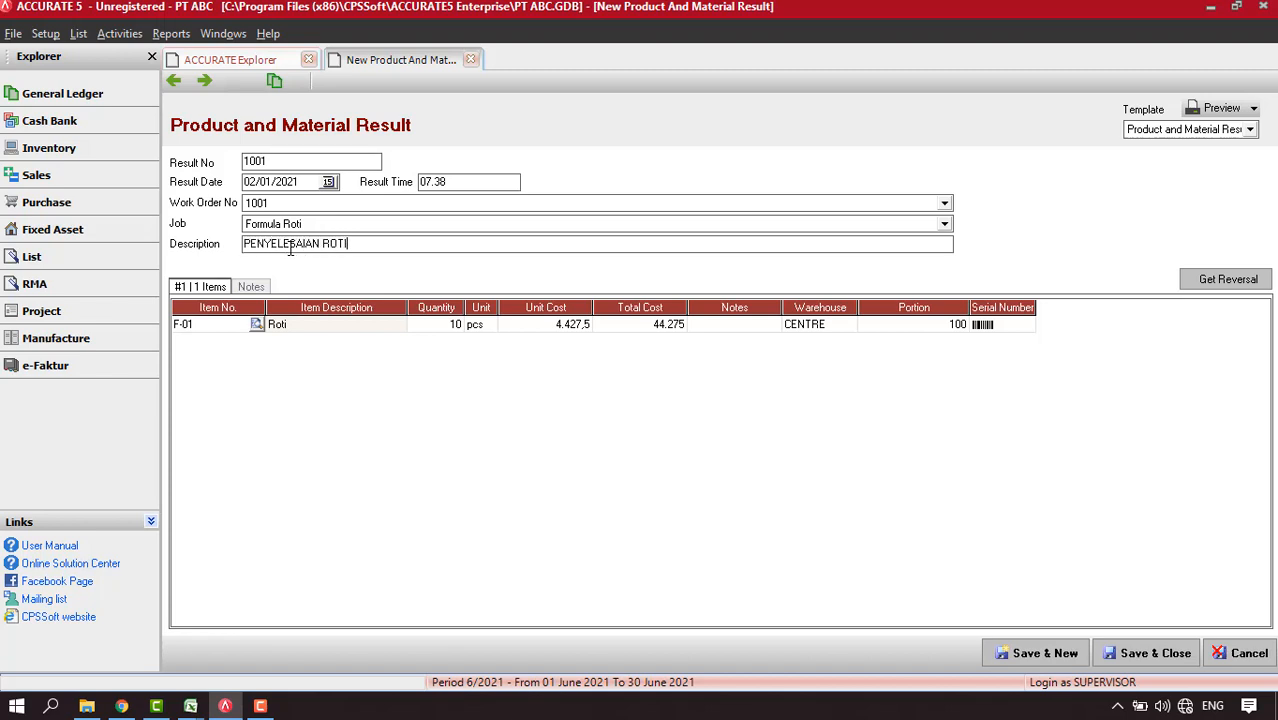
Set the finished Roti quantity to 8 pcs in the product result, check its portion, and save the result.
left_click(445, 330)
type("8")
key("Tab")
key("Tab")
key("Tab")
key("Tab")
key("Tab")
key("Tab")
key("Tab")
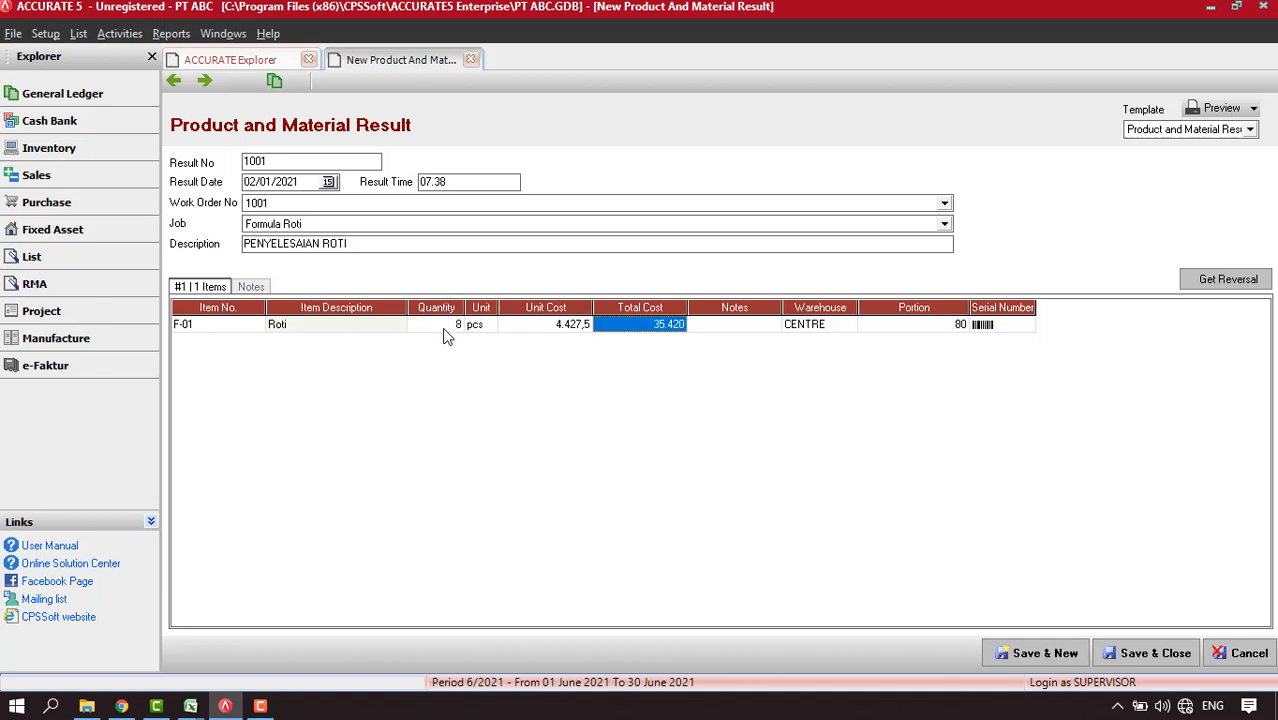
left_click(892, 328)
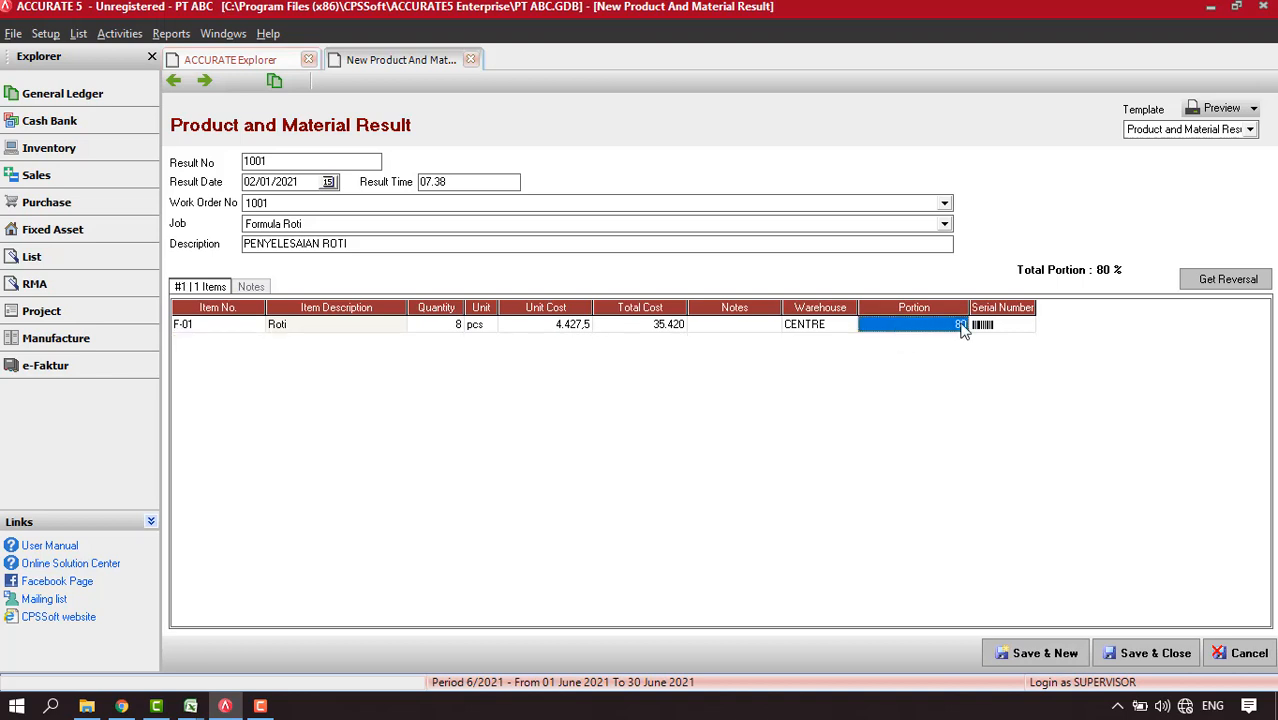
left_click(1158, 652)
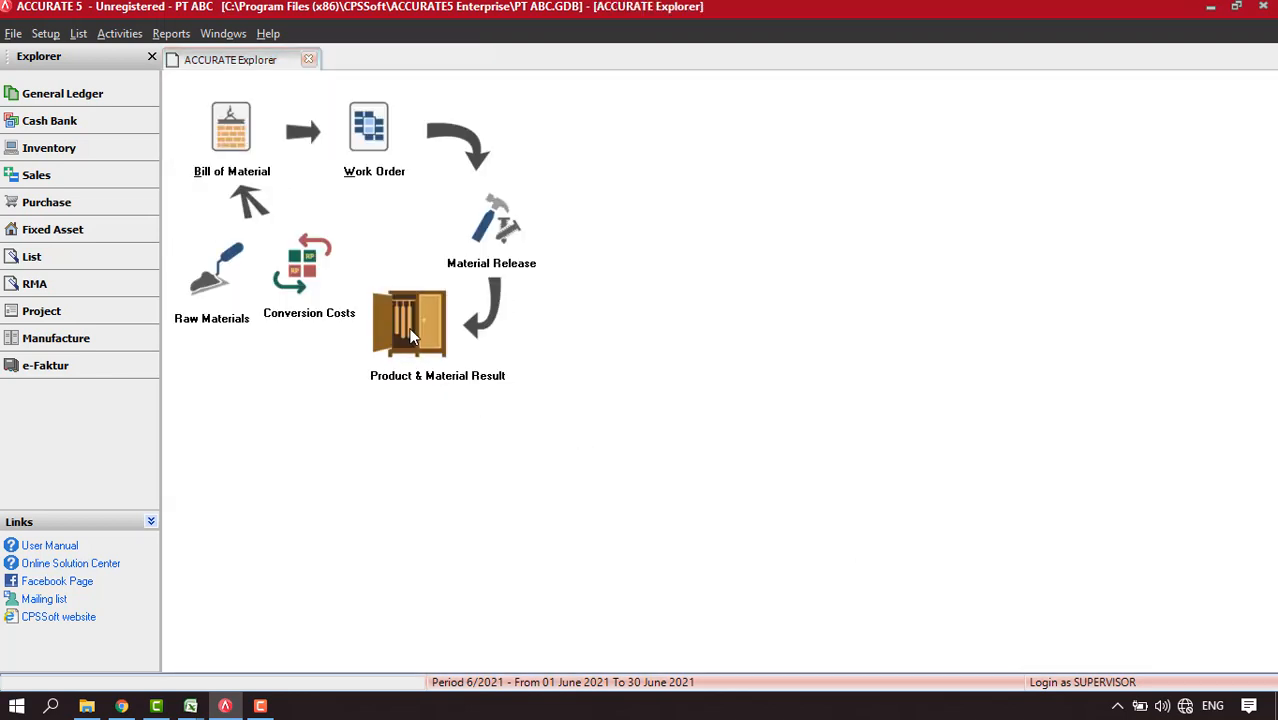
Reopen the saved PENYELESAIAN ROTI product result and review its transaction journal at an enlarged zoom, then close both.
left_click(409, 336)
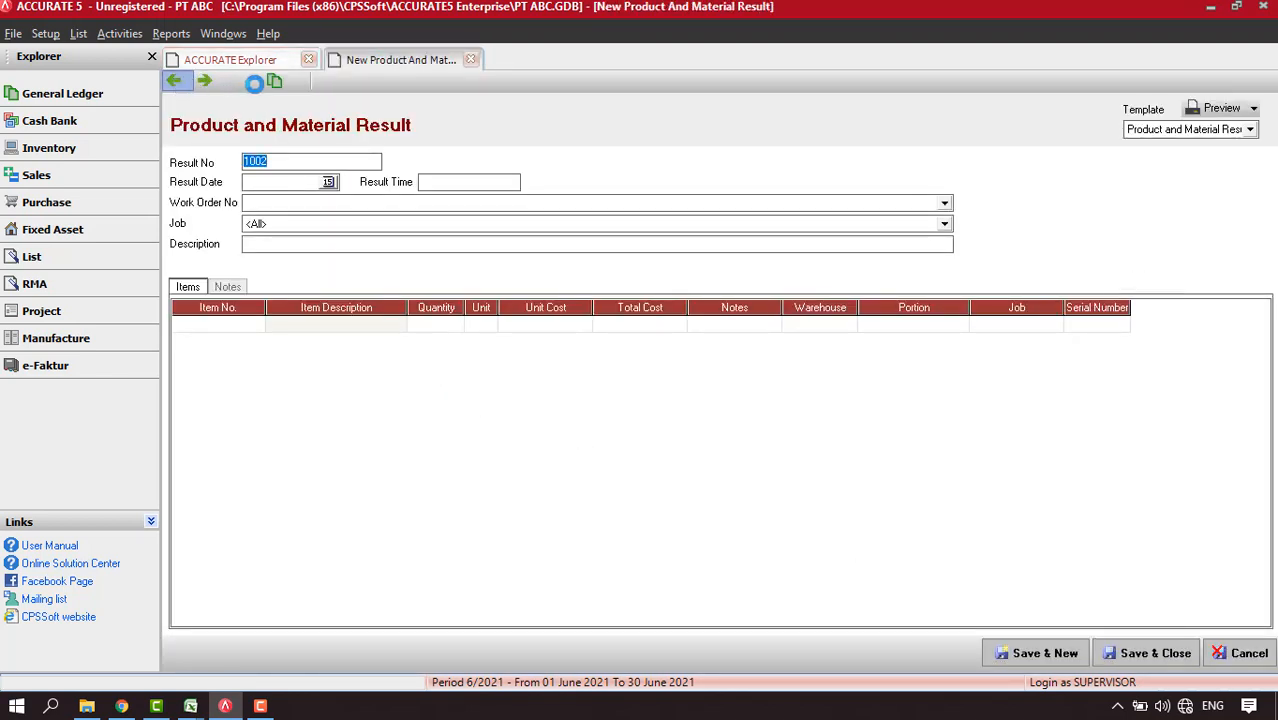
left_click(274, 81)
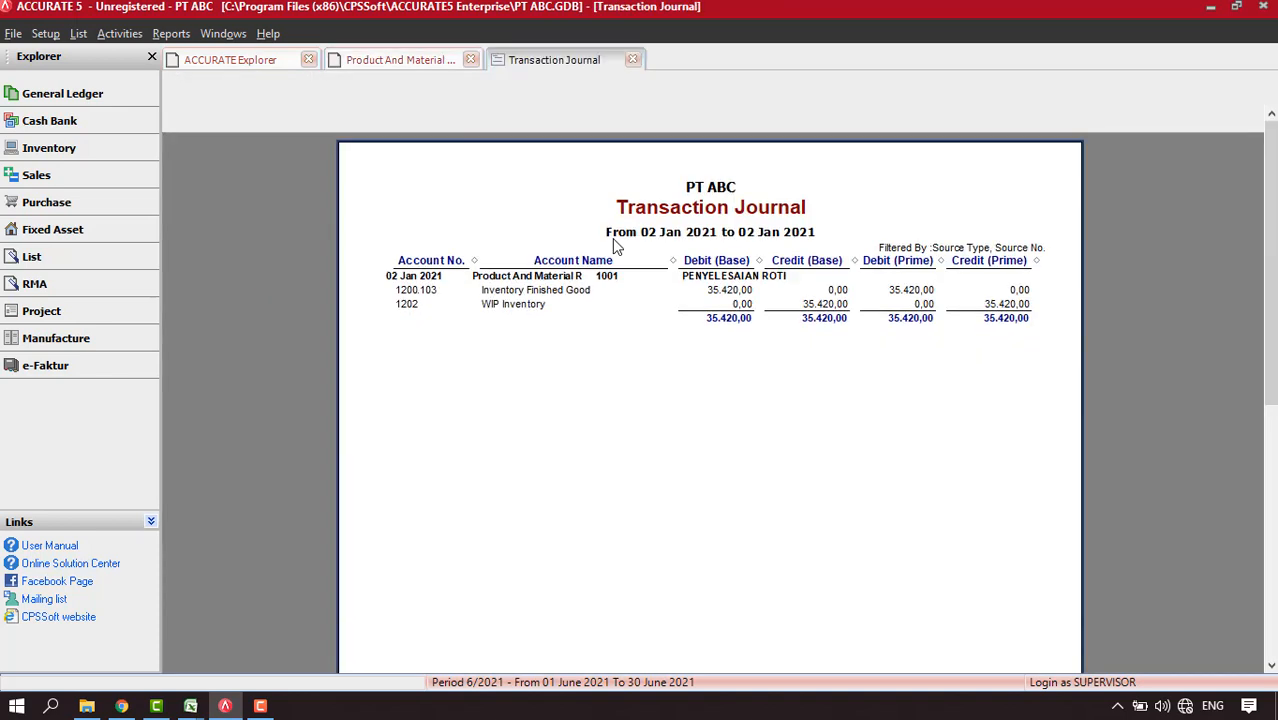
right_click(534, 314)
left_click(558, 336)
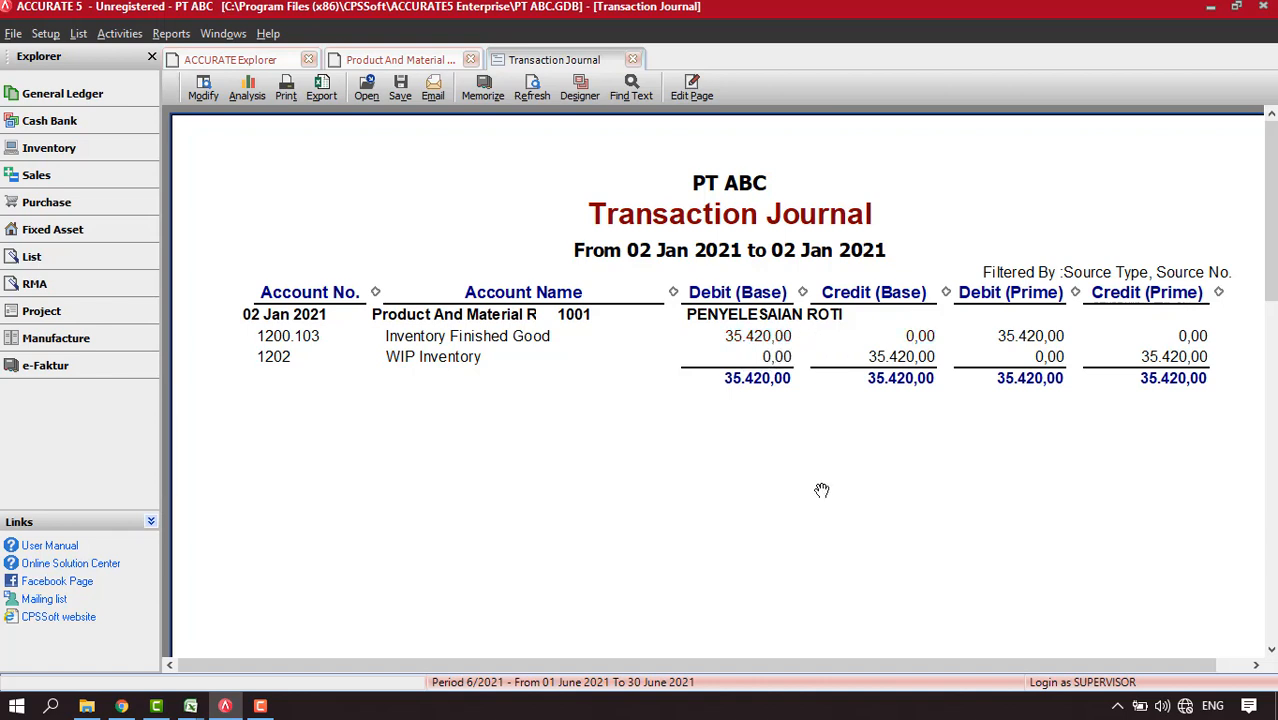
left_click(633, 60)
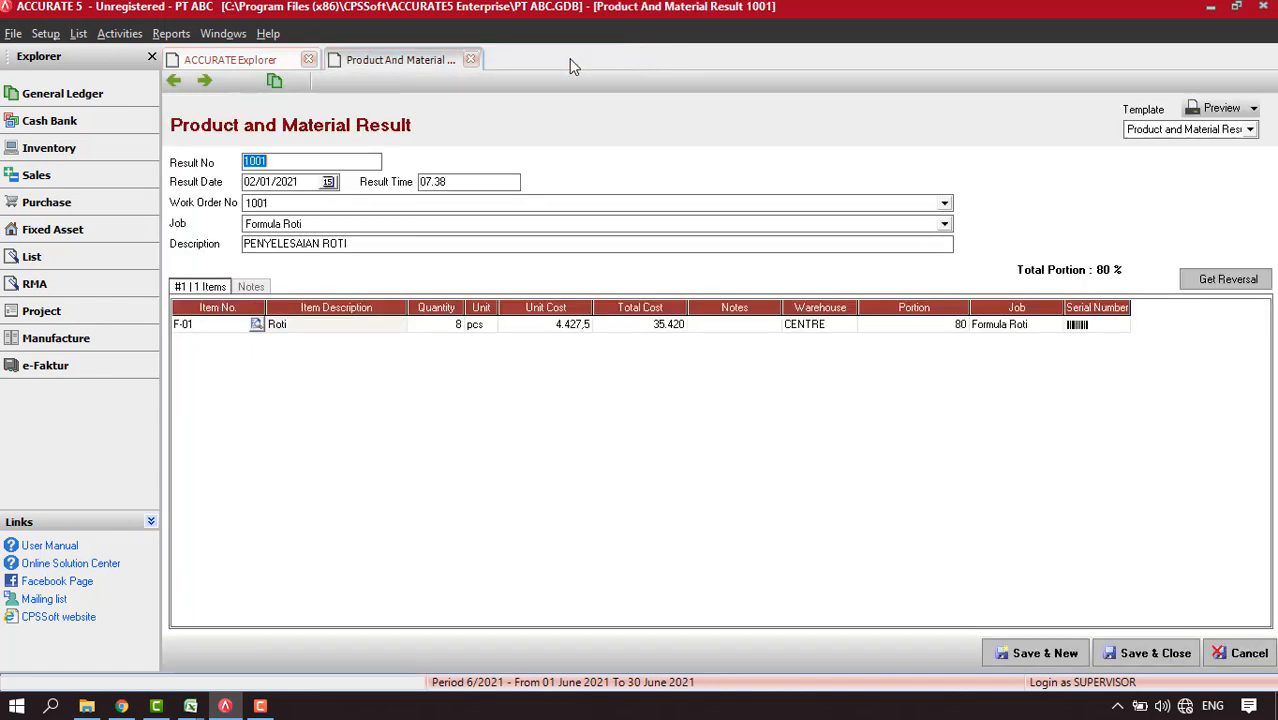
left_click(471, 61)
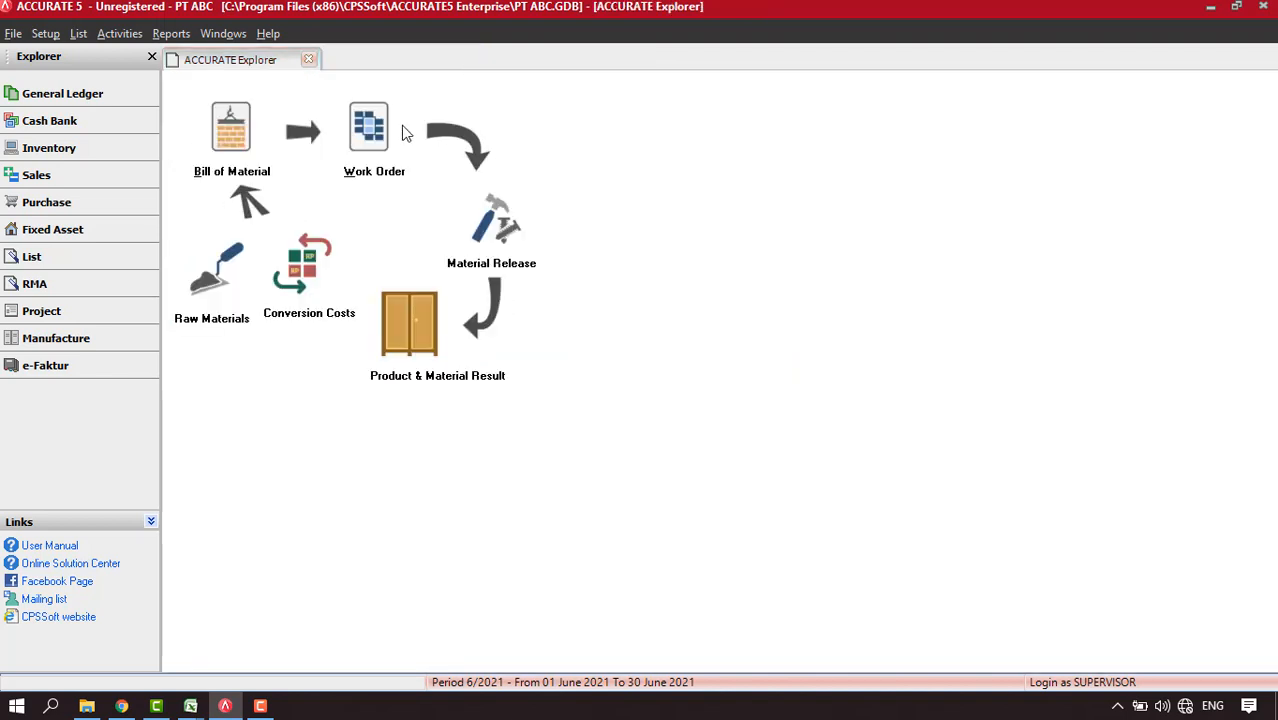
Start a new sales invoice for the customer Toko Roti ABC with the invoice date 03/01/2021.
left_click(125, 36)
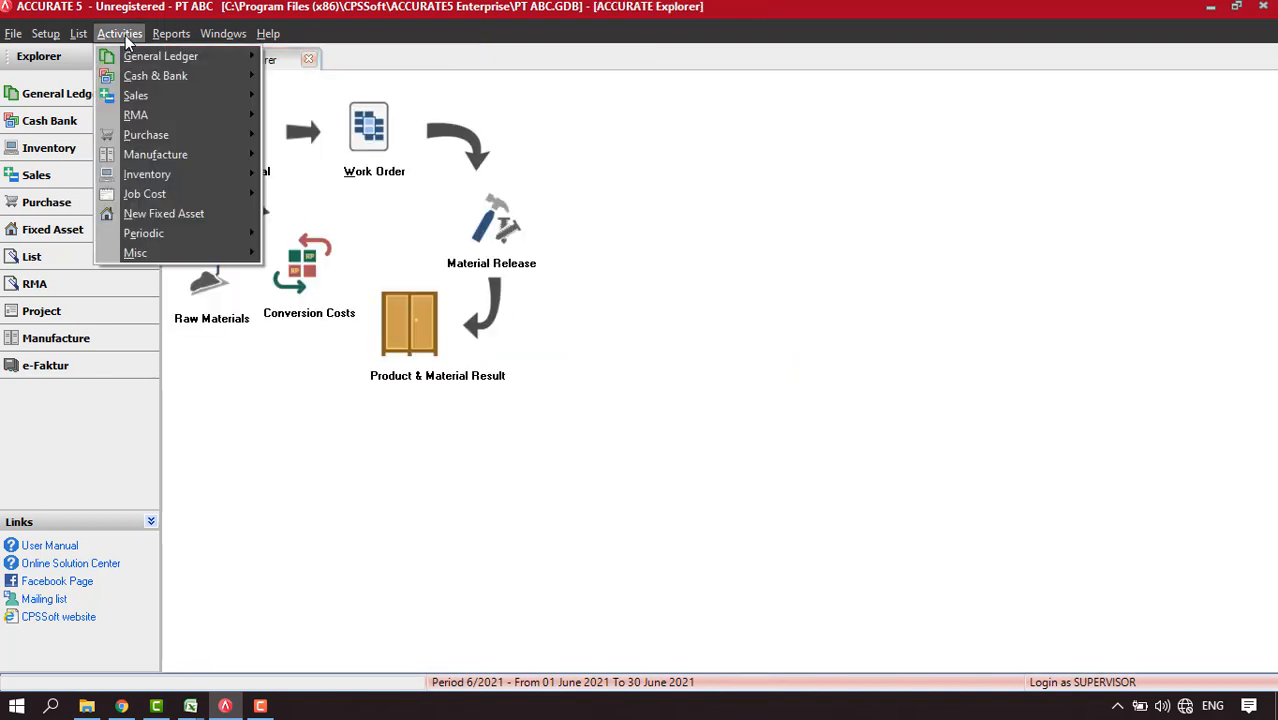
mouse_move(230, 95)
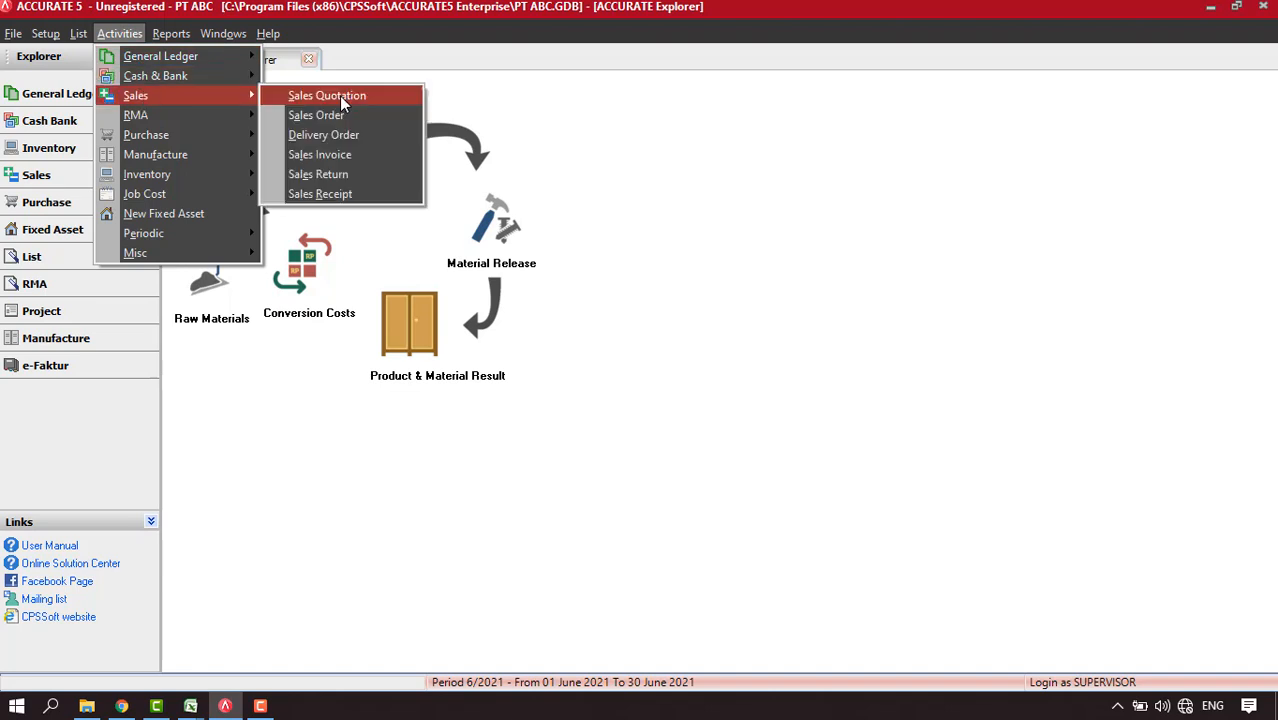
left_click(324, 151)
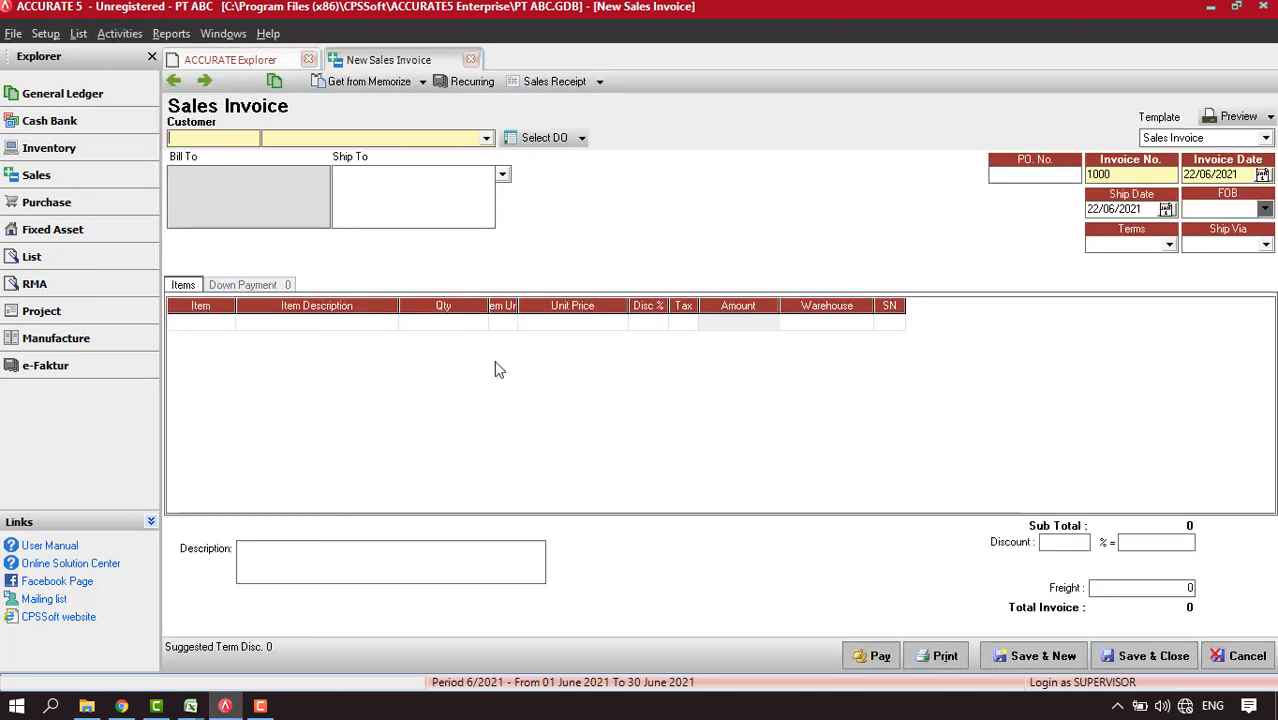
left_click(486, 138)
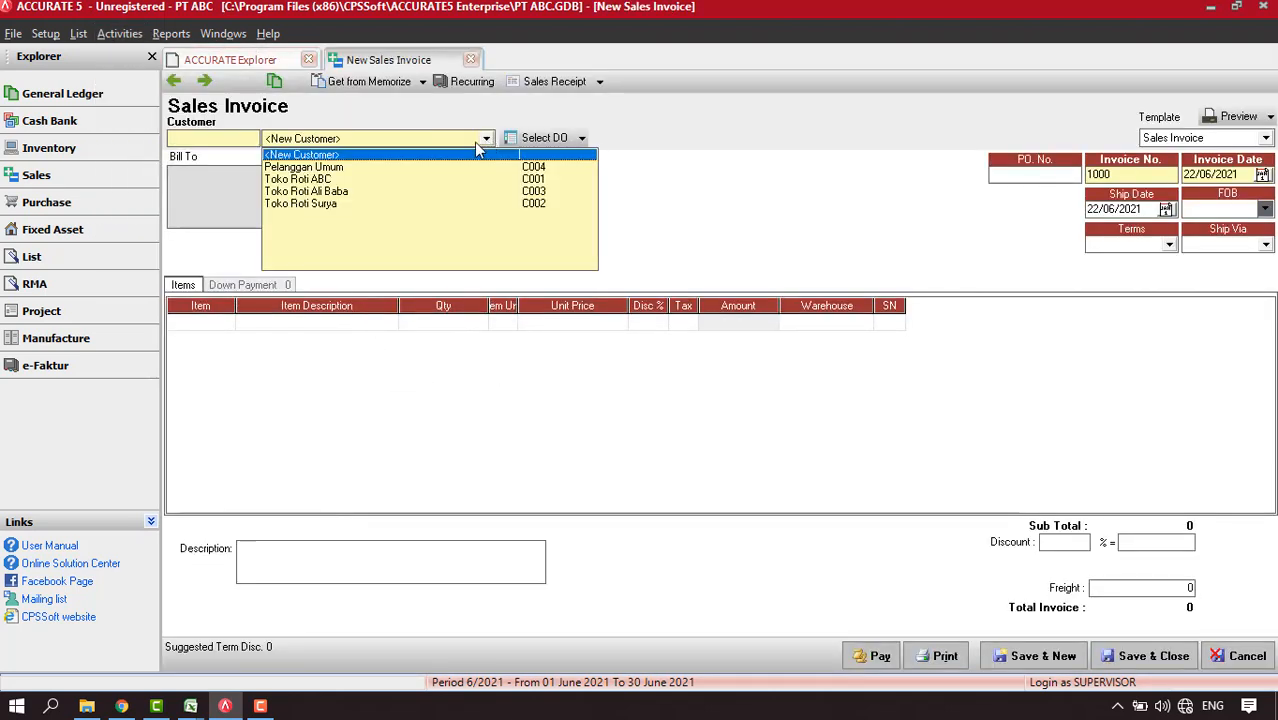
left_click(321, 181)
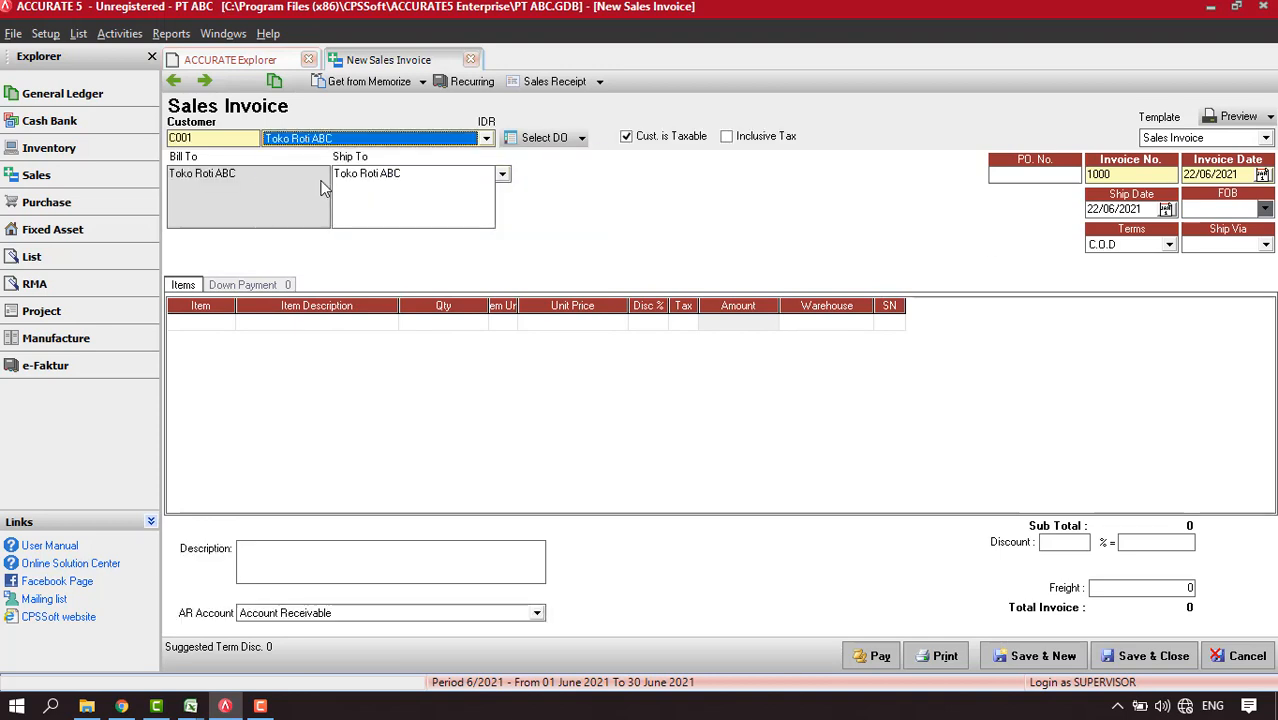
left_click(1231, 175)
type("03/")
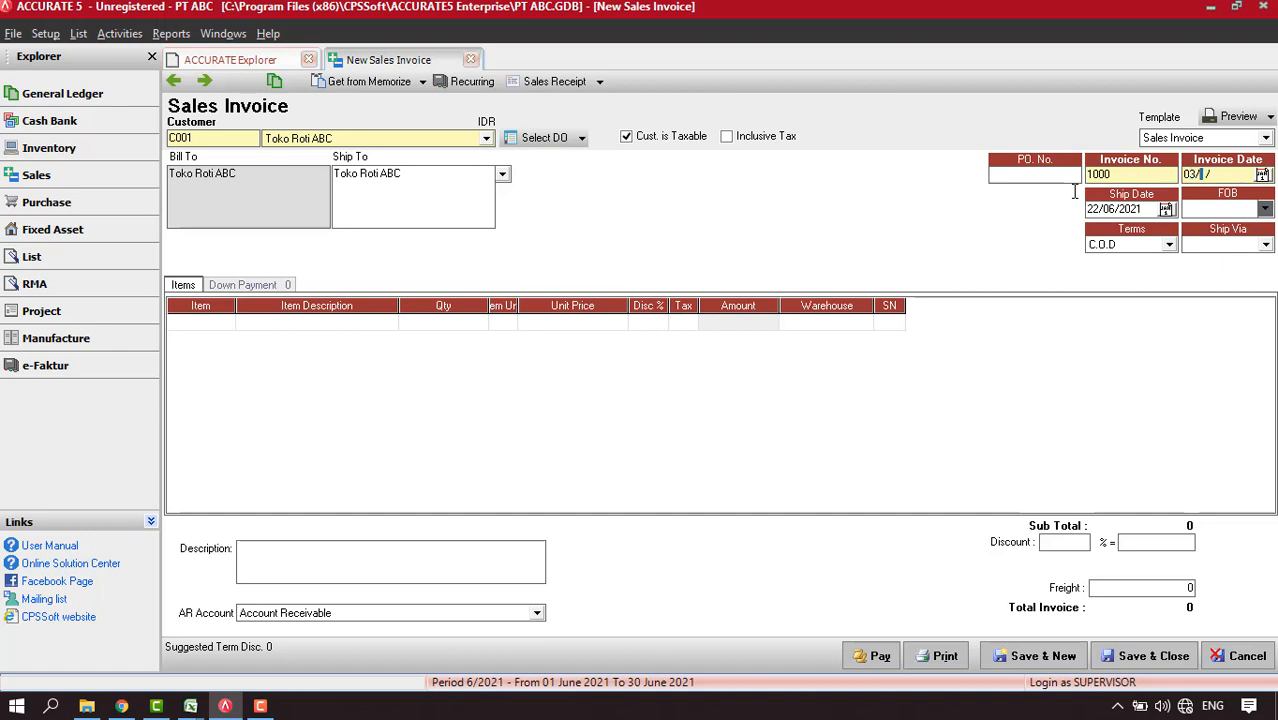
type("01/")
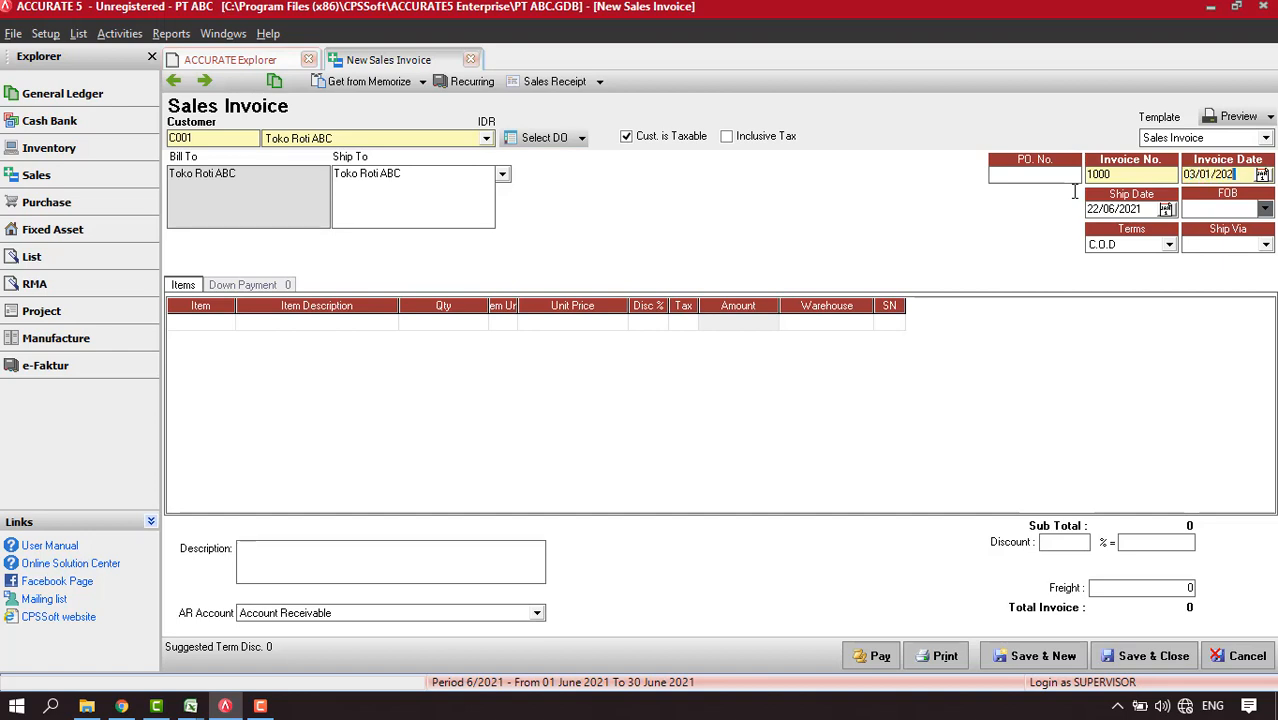
type("2021")
Add item F-01 Roti to the sales invoice with a quantity of 8 pcs.
left_click(227, 321)
left_click(227, 321)
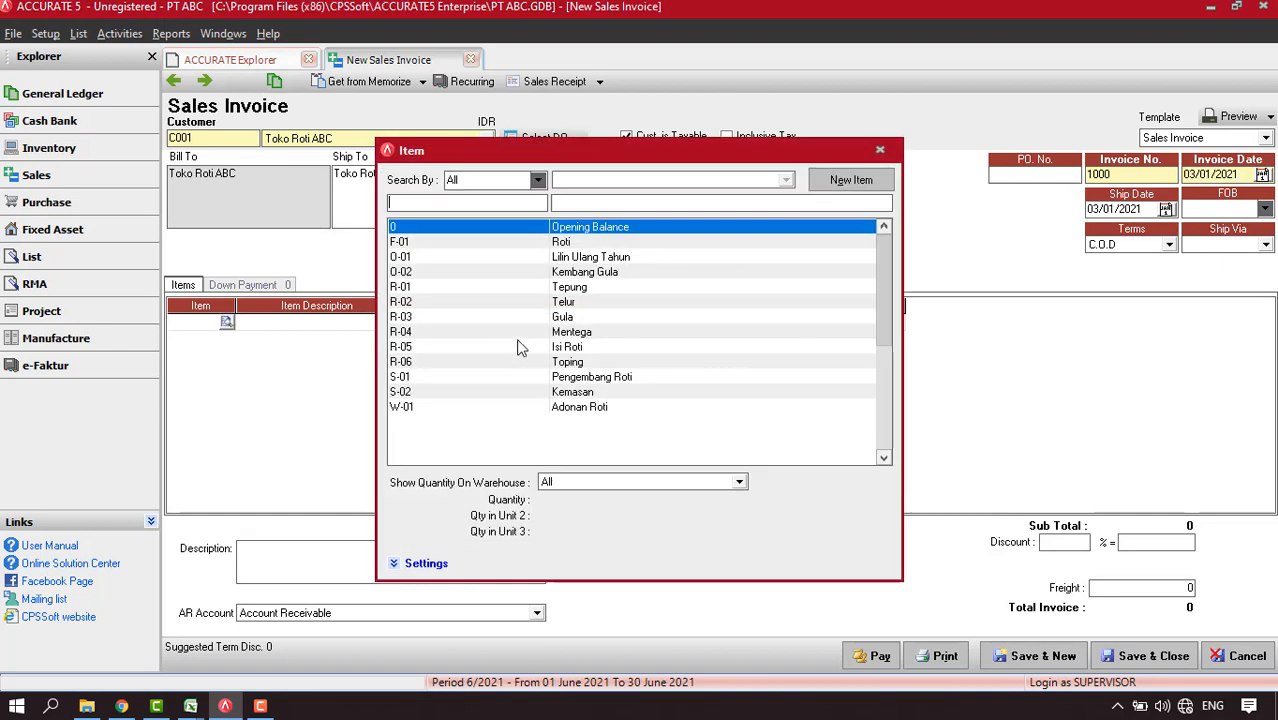
double_click(566, 243)
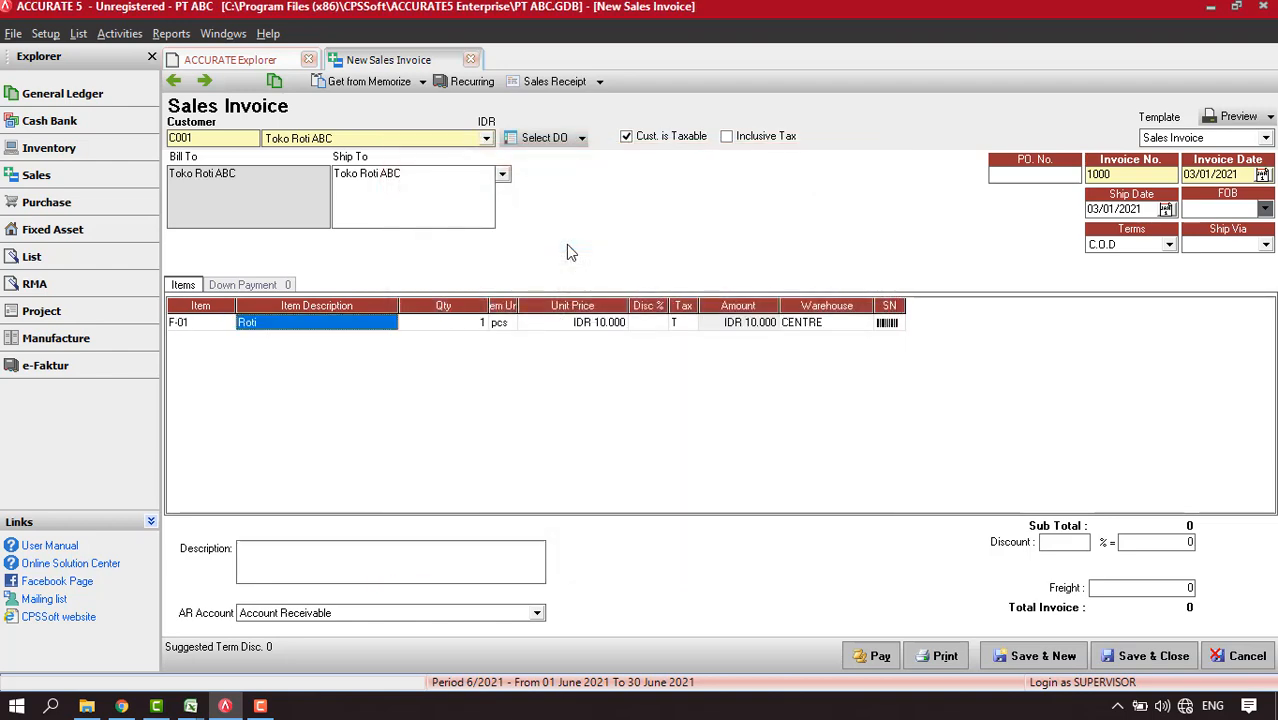
key("Tab")
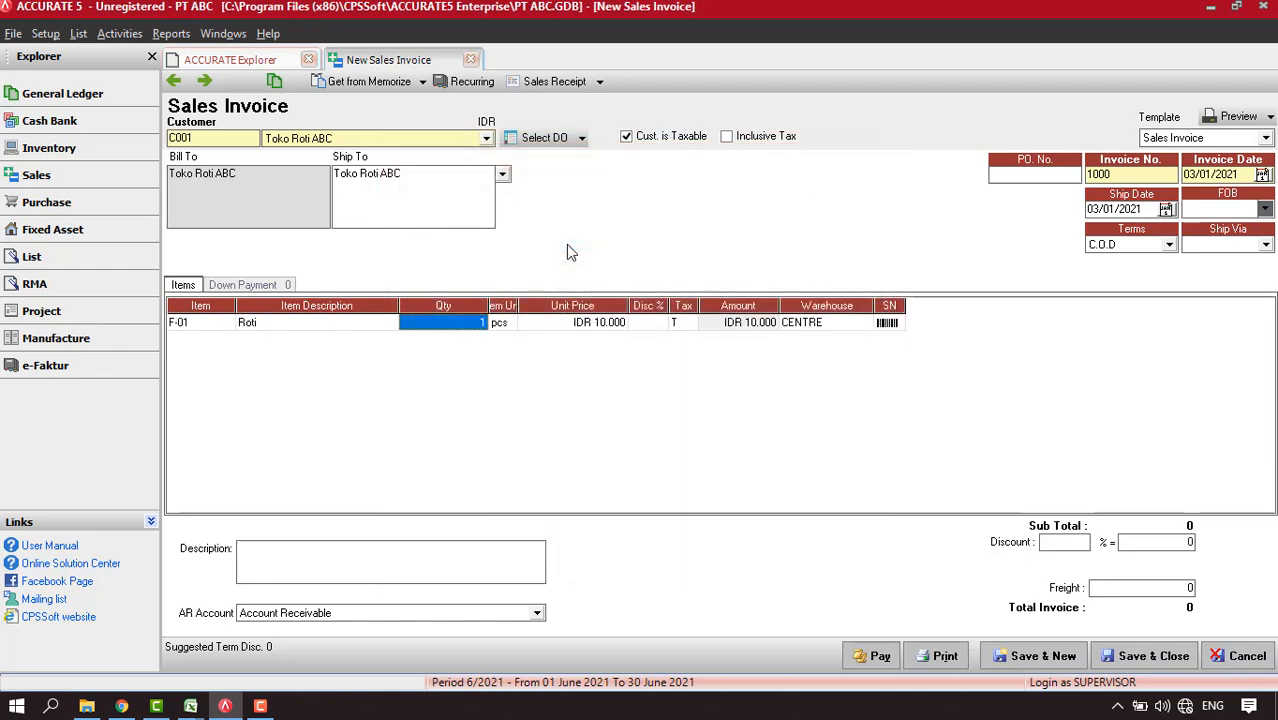
key("BackSpace")
type("8")
key("Tab")
key("Tab")
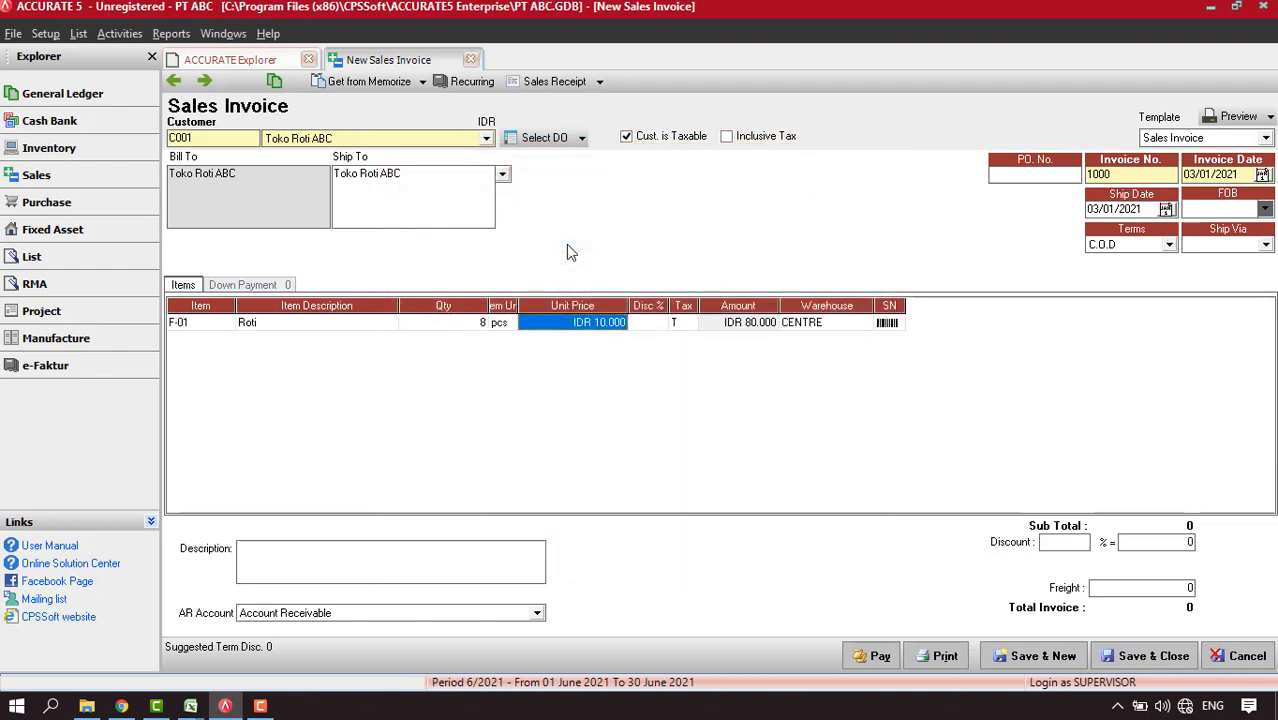
key("Tab")
key("Tab")
key("Tab")
key("Tab")
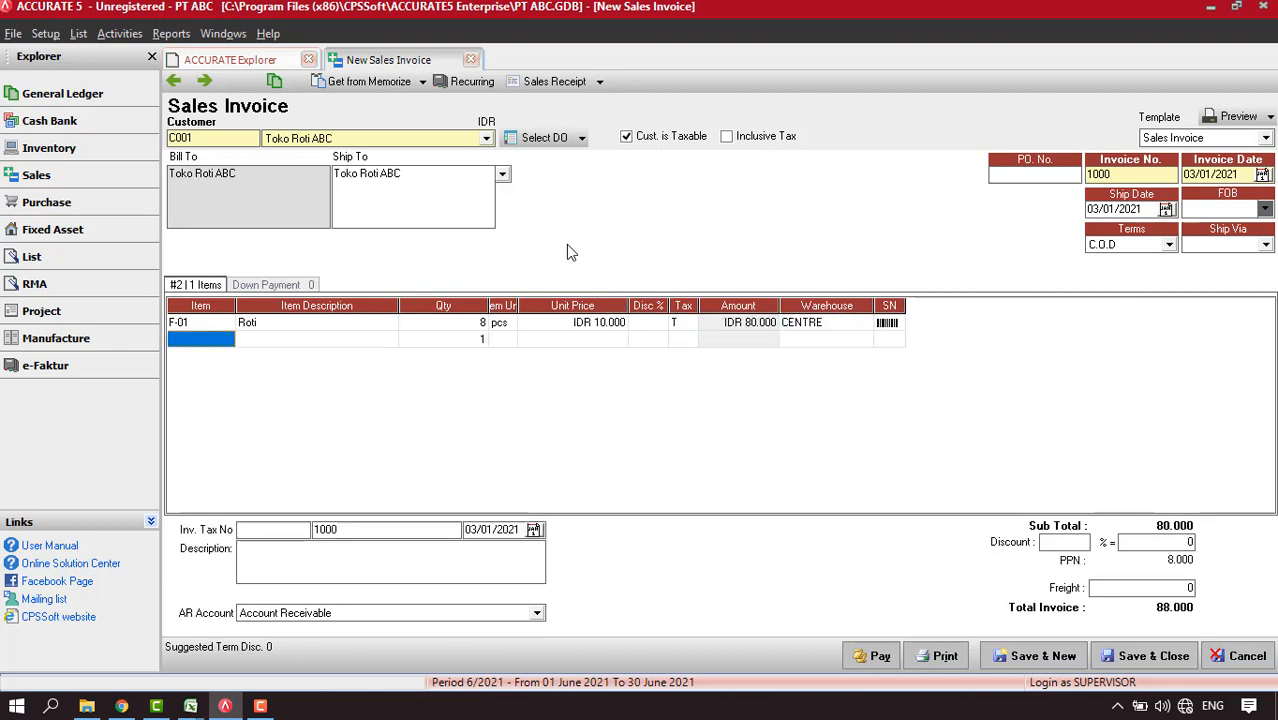
Save the Toko Roti ABC sales invoice, return to it and view its transaction journal at an enlarged zoom.
left_click(206, 84)
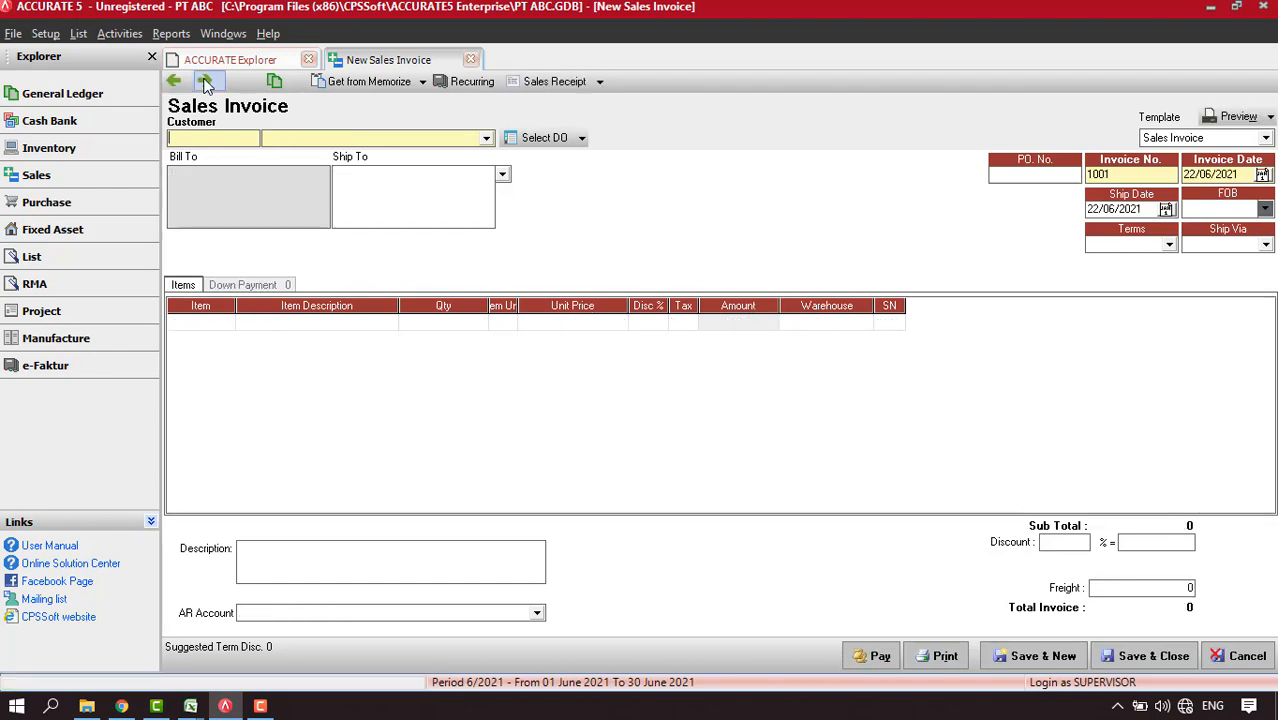
left_click(276, 84)
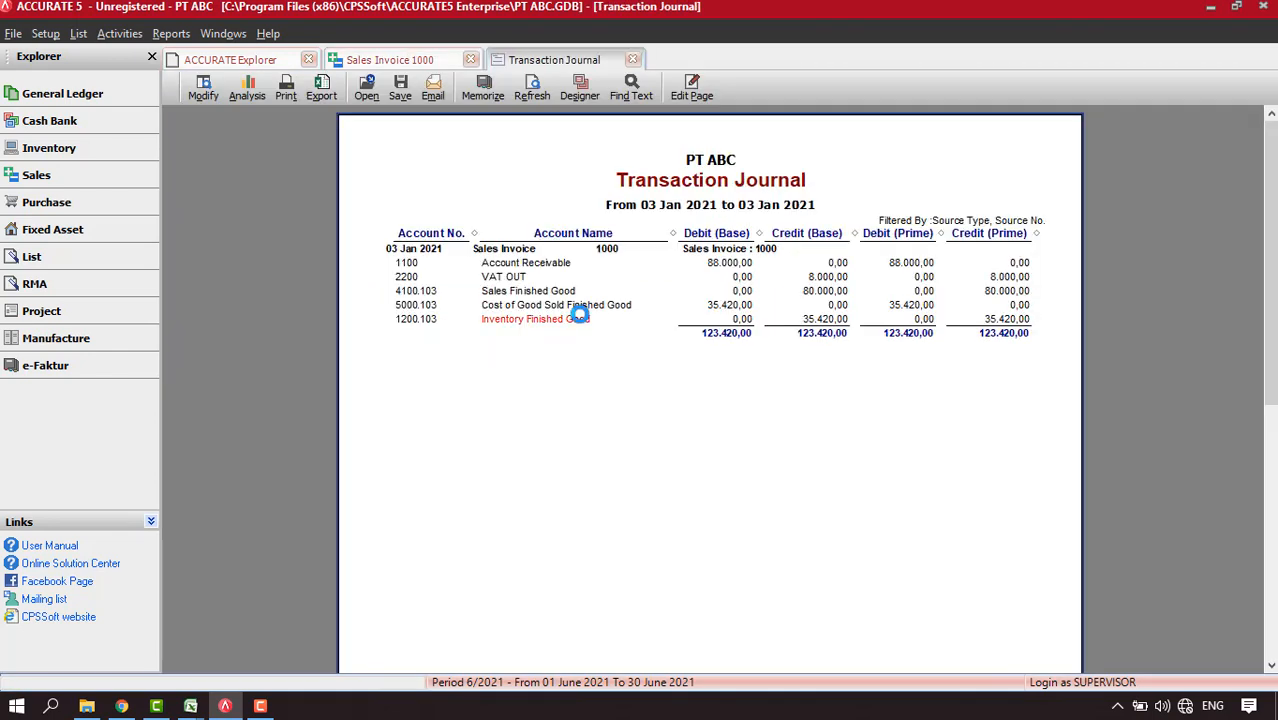
right_click(442, 391)
left_click(462, 419)
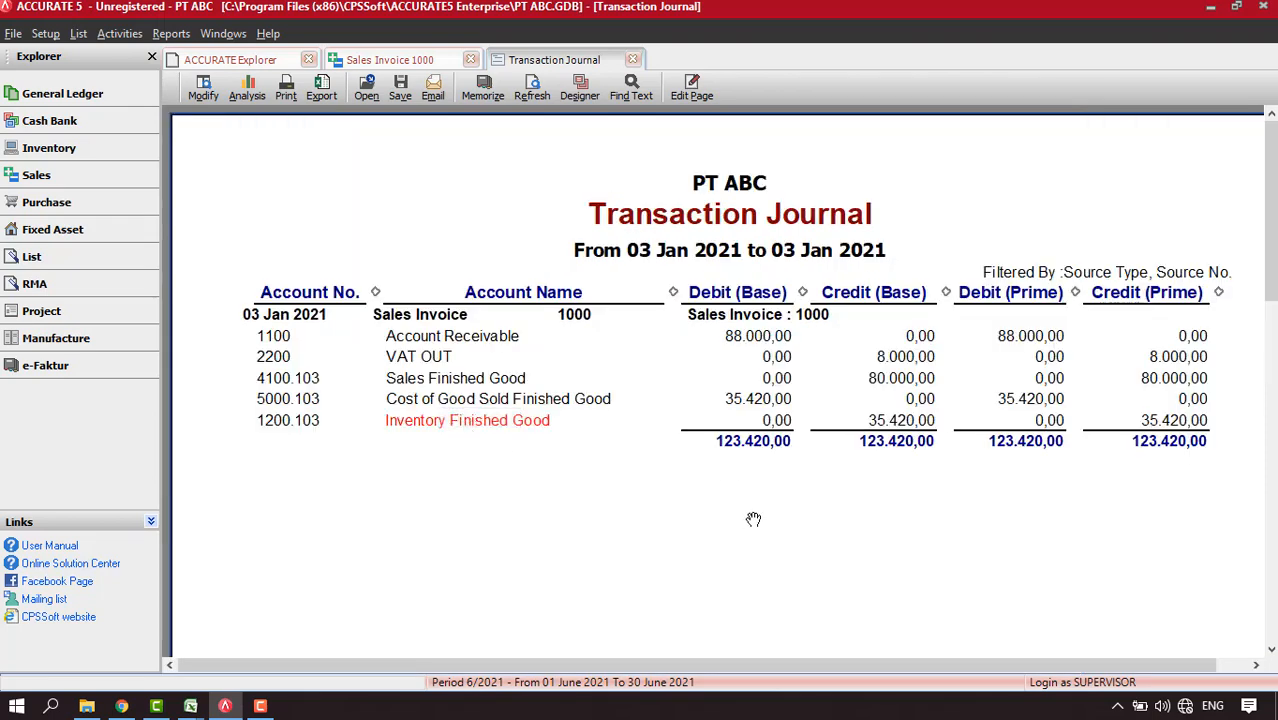
left_click_drag(704, 660, 771, 656)
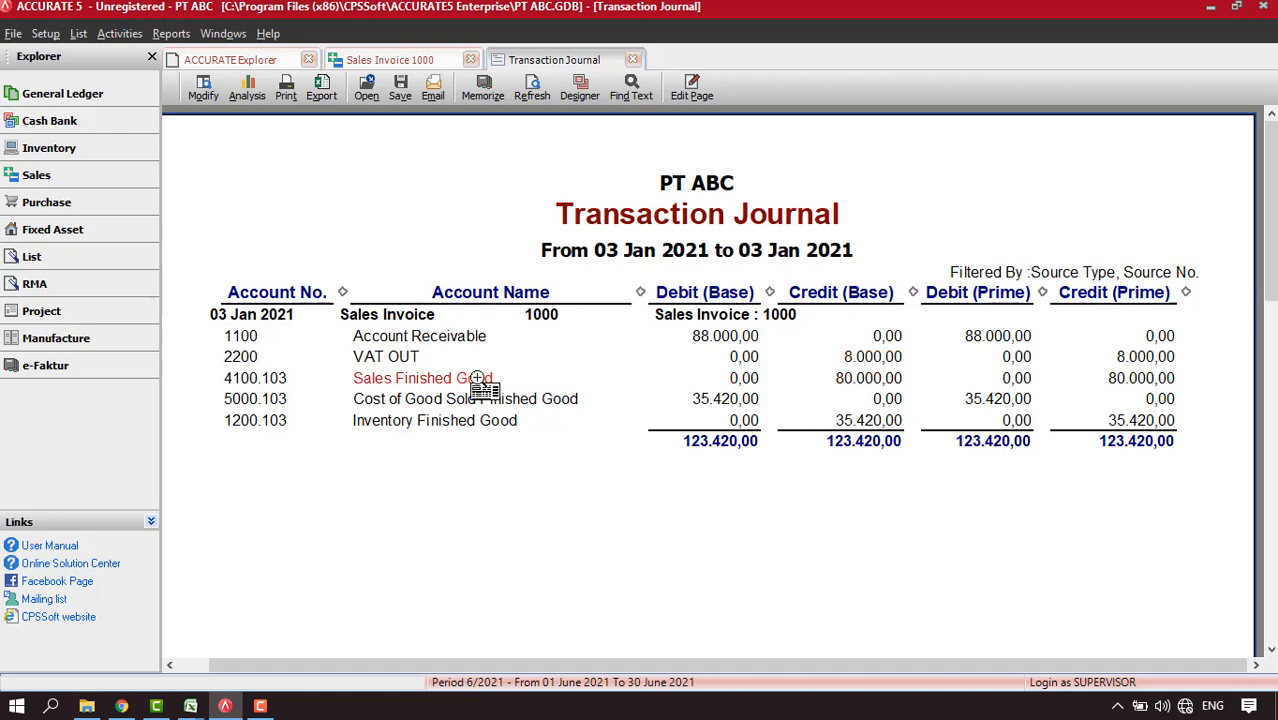
Trace the Sales Finished Good journal line back to its sales invoice, review the journal again, and close both.
double_click(865, 388)
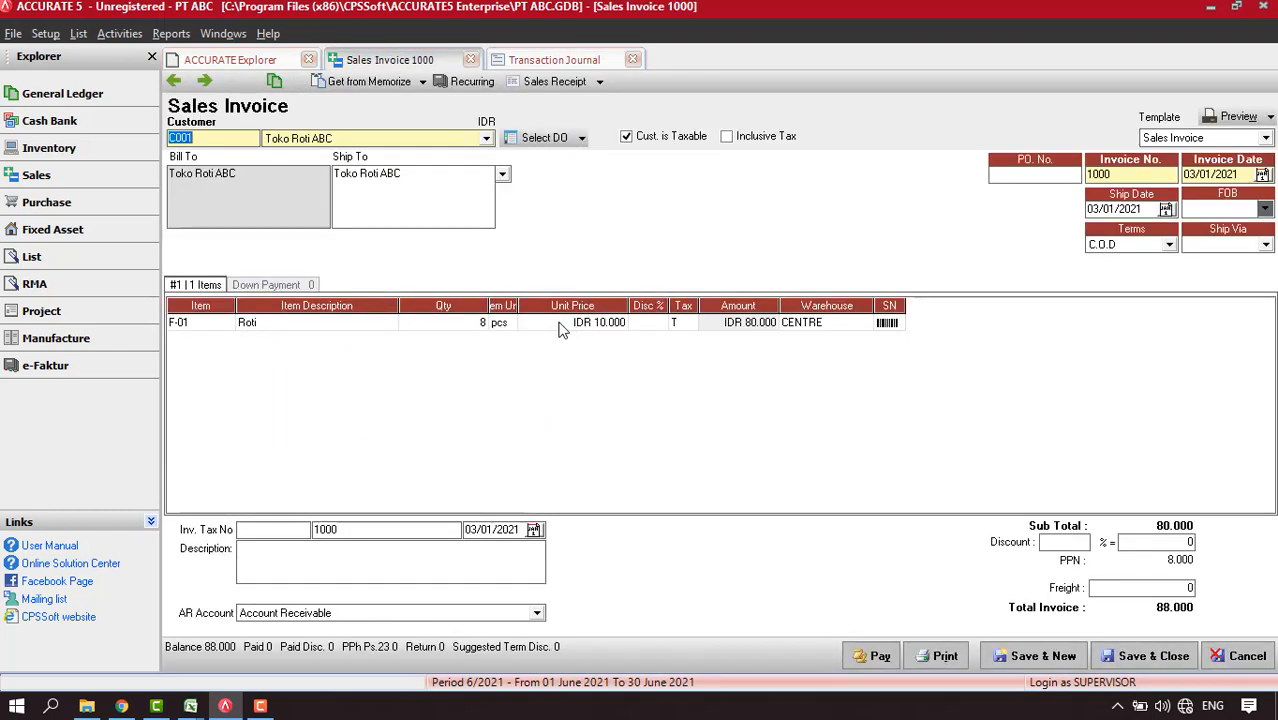
left_click(552, 60)
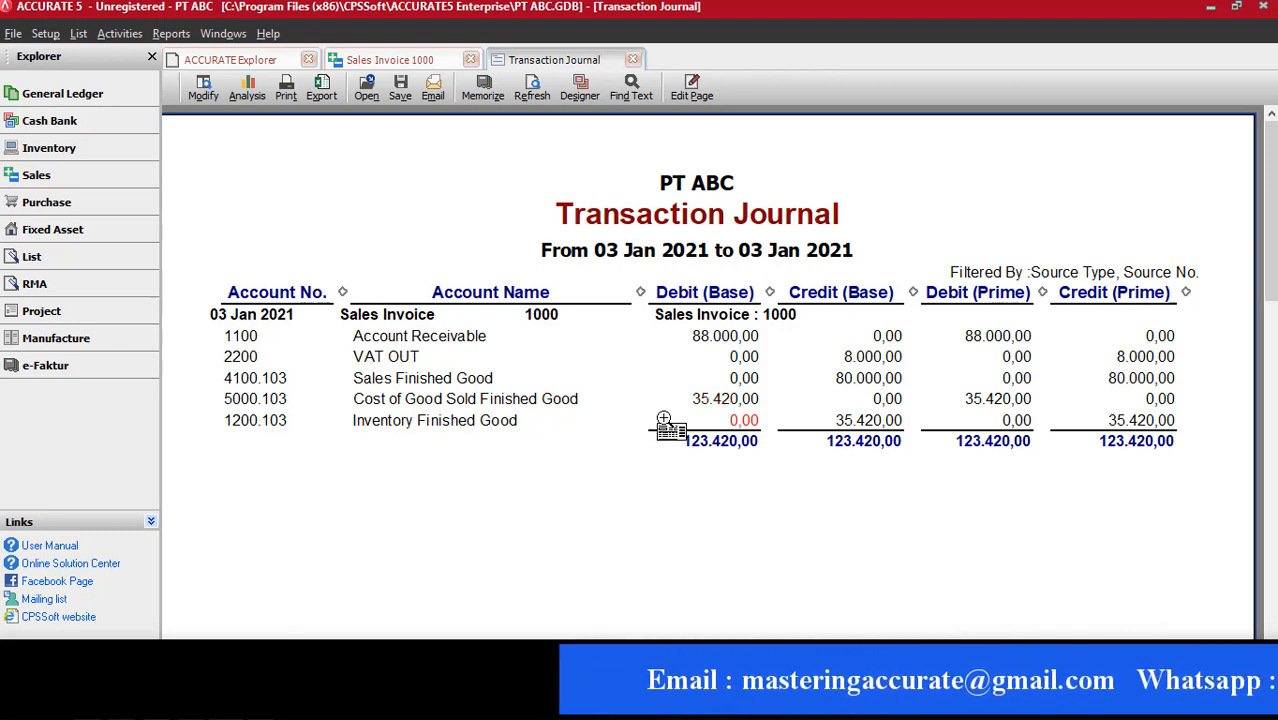
left_click(633, 60)
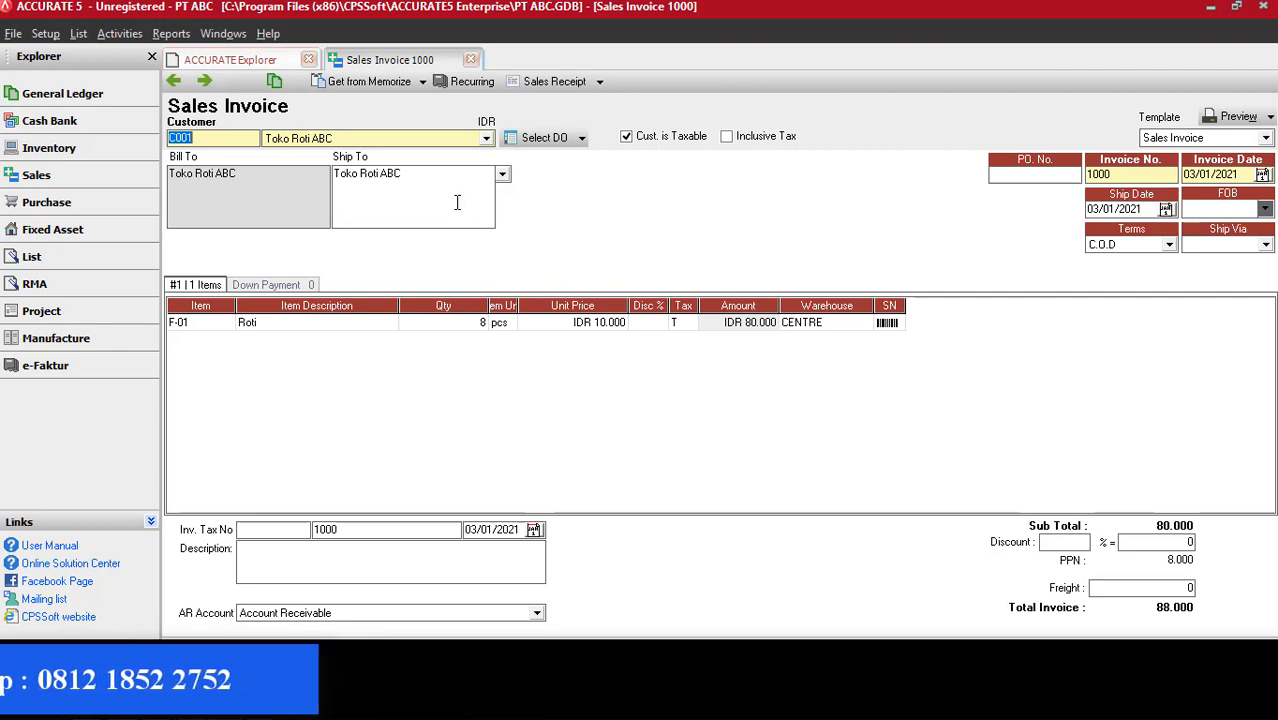
left_click(472, 60)
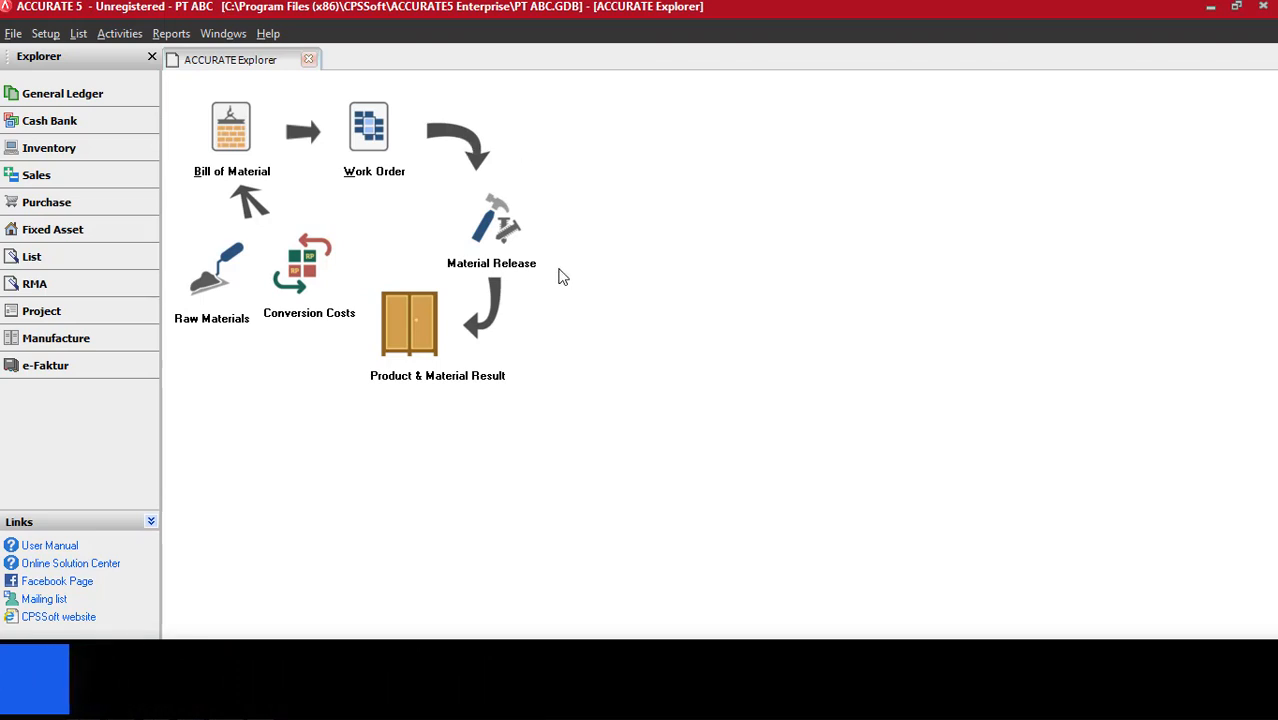
Start a new other payment from Bank dated 30/01/2021 with the memo BAYAR UPAH LISTRIK DAN AIR.
left_click(107, 35)
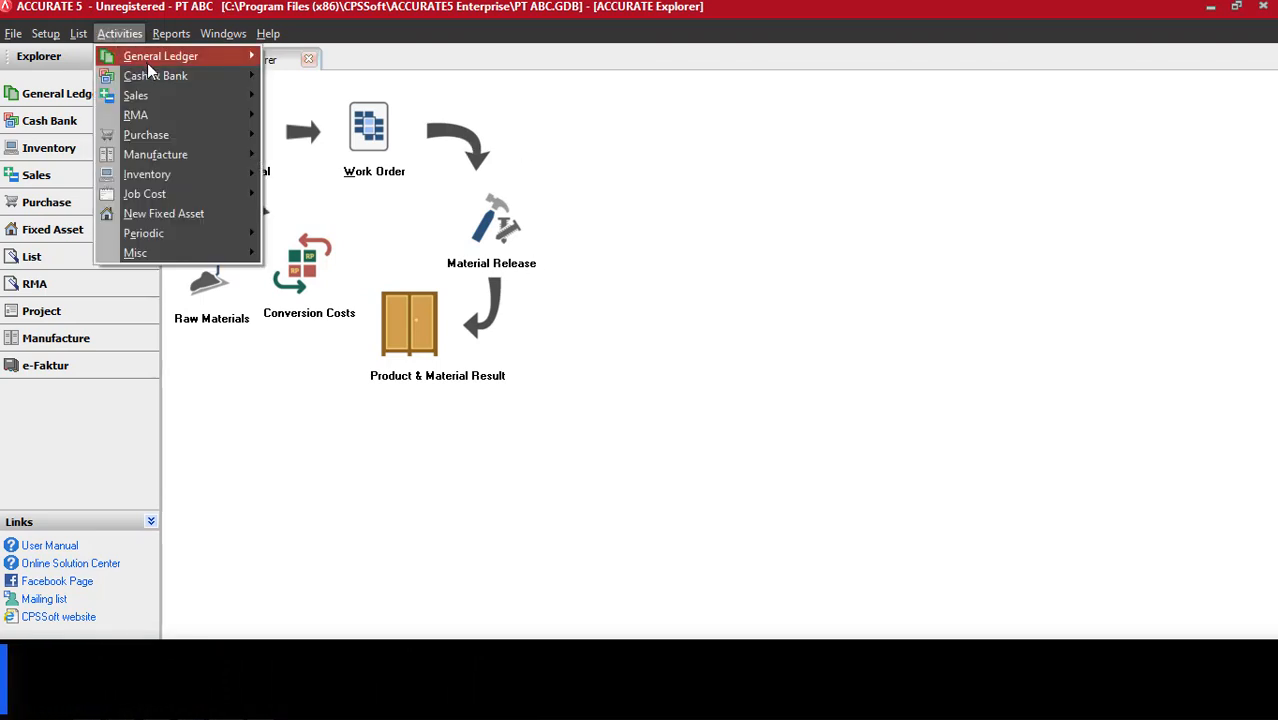
mouse_move(155, 76)
left_click(317, 80)
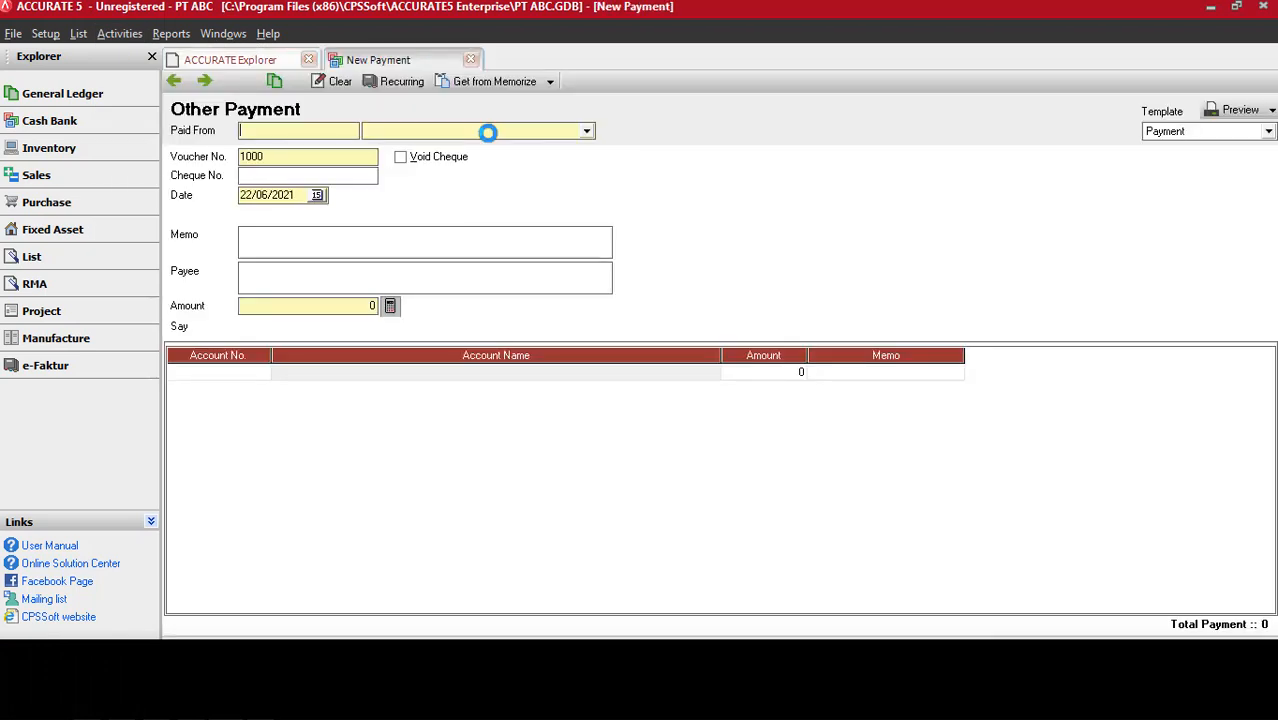
left_click(586, 131)
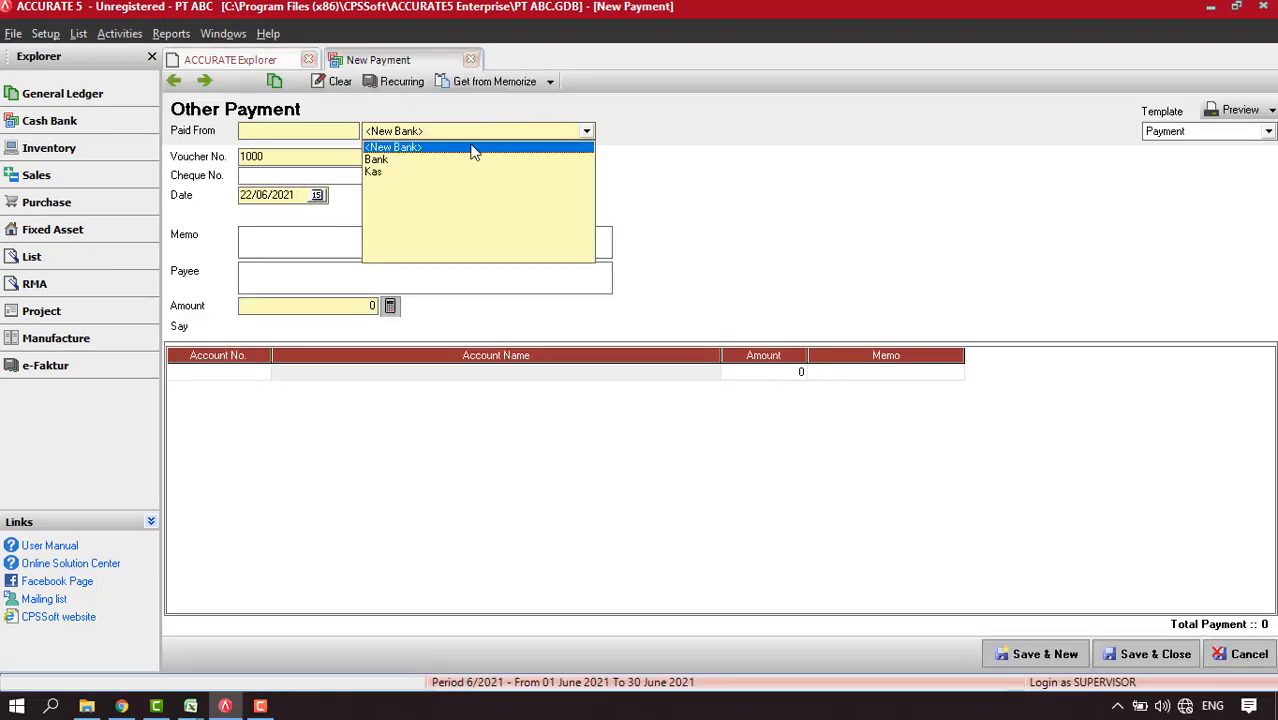
left_click(377, 160)
left_click(300, 194)
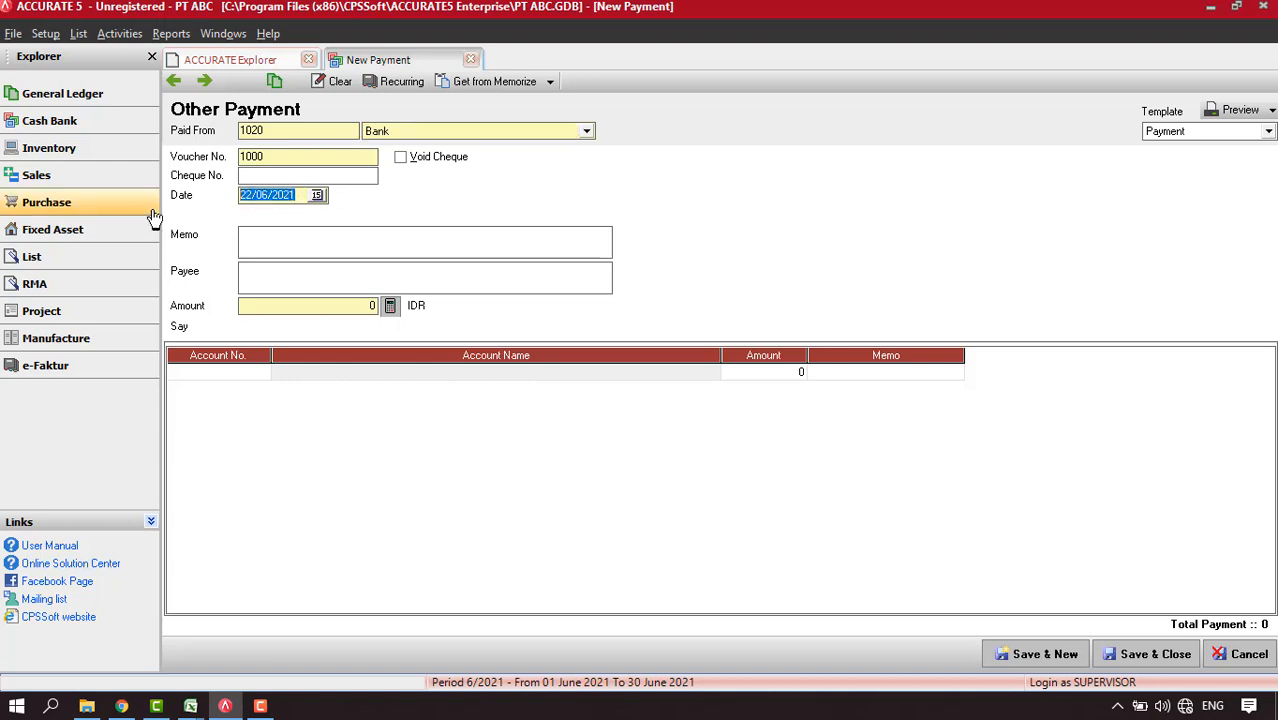
type("30")
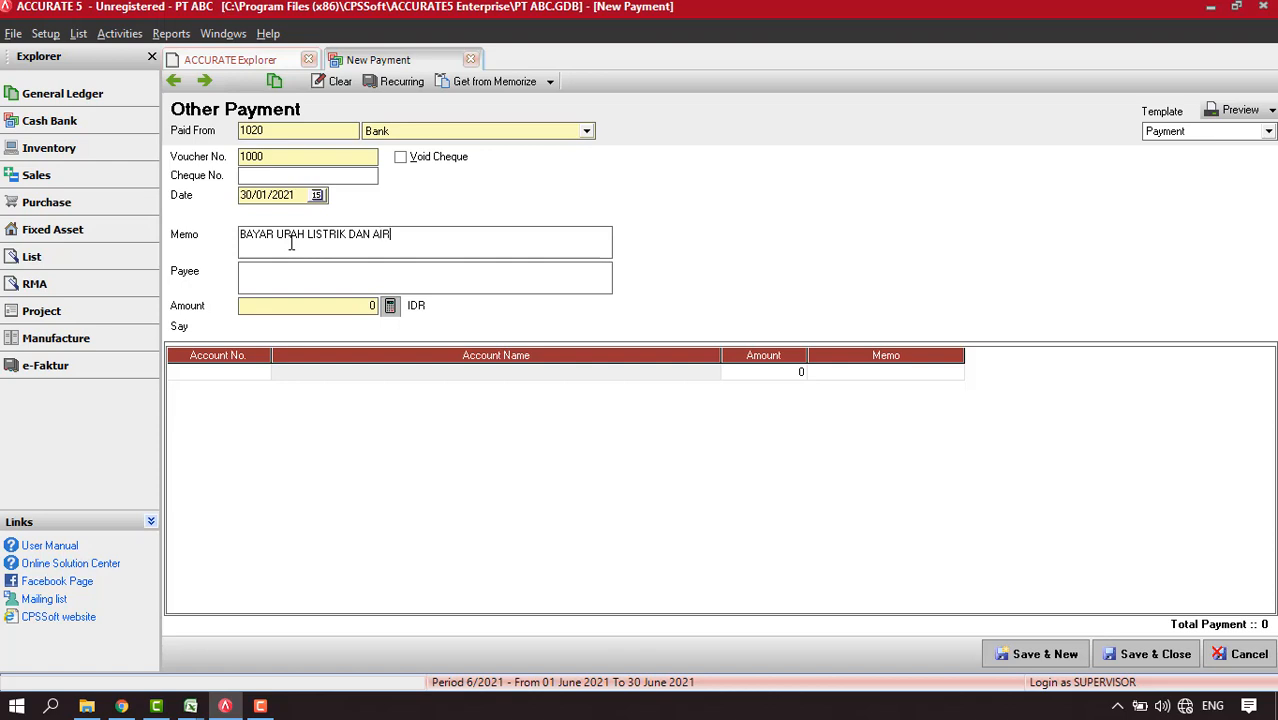
Add the Electricity and Water Expense account to the payment with an amount of IDR 3.500.
left_click(258, 373)
left_click(262, 374)
left_click(588, 233)
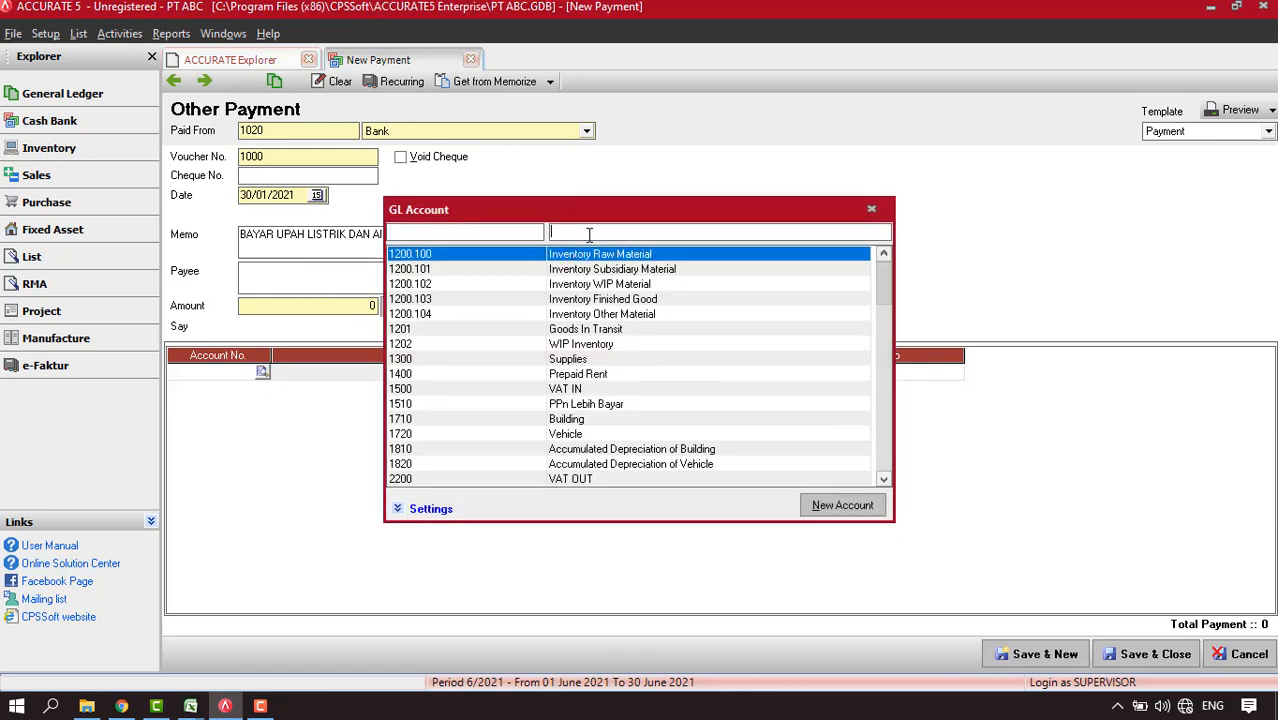
type("ELE")
key("Return")
key("Tab")
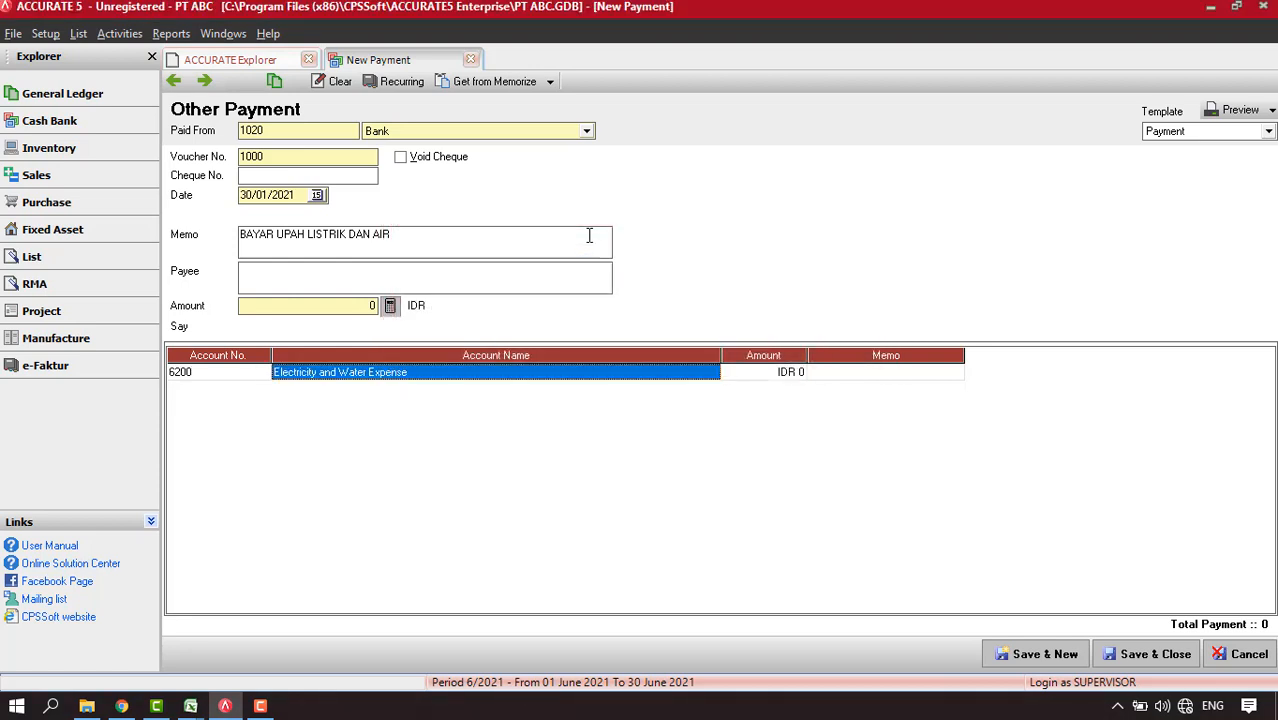
key("Tab")
type("3.500")
key("Tab")
key("Tab")
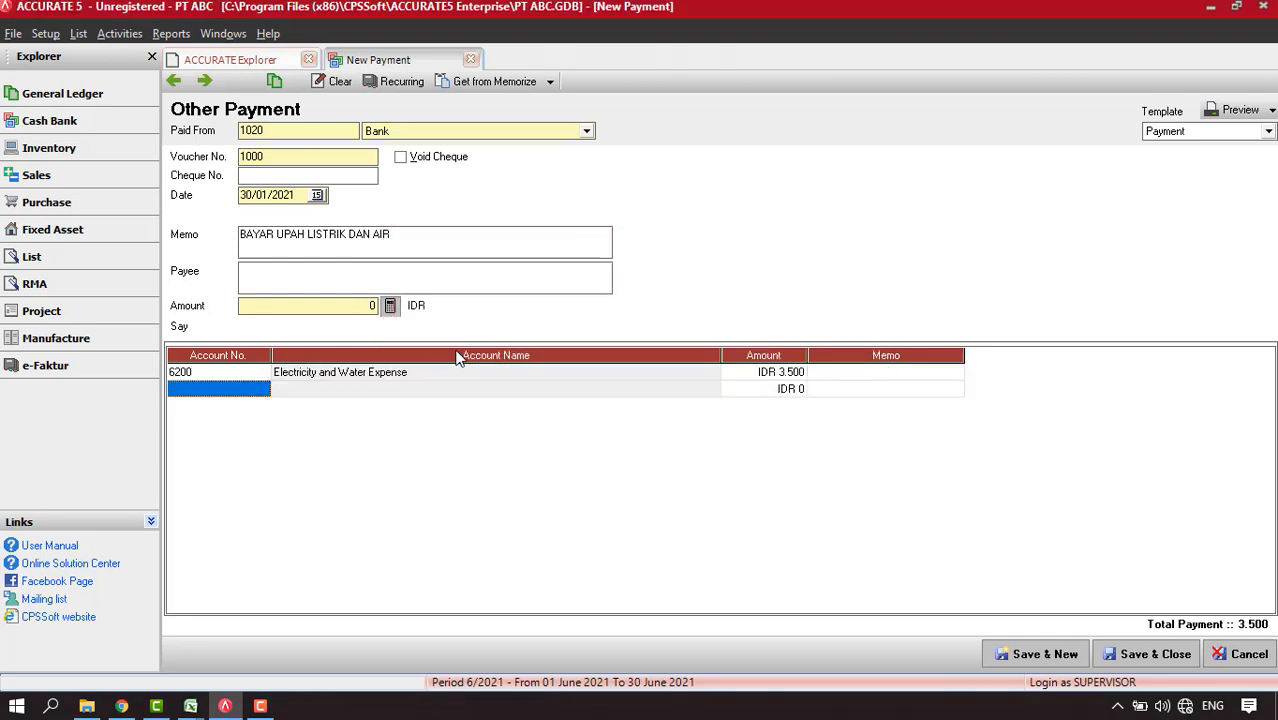
Add the Wages Expense account as the second payment line with an amount of IDR 3.500.
left_click(240, 391)
left_click(262, 388)
left_click(579, 231)
type("WA")
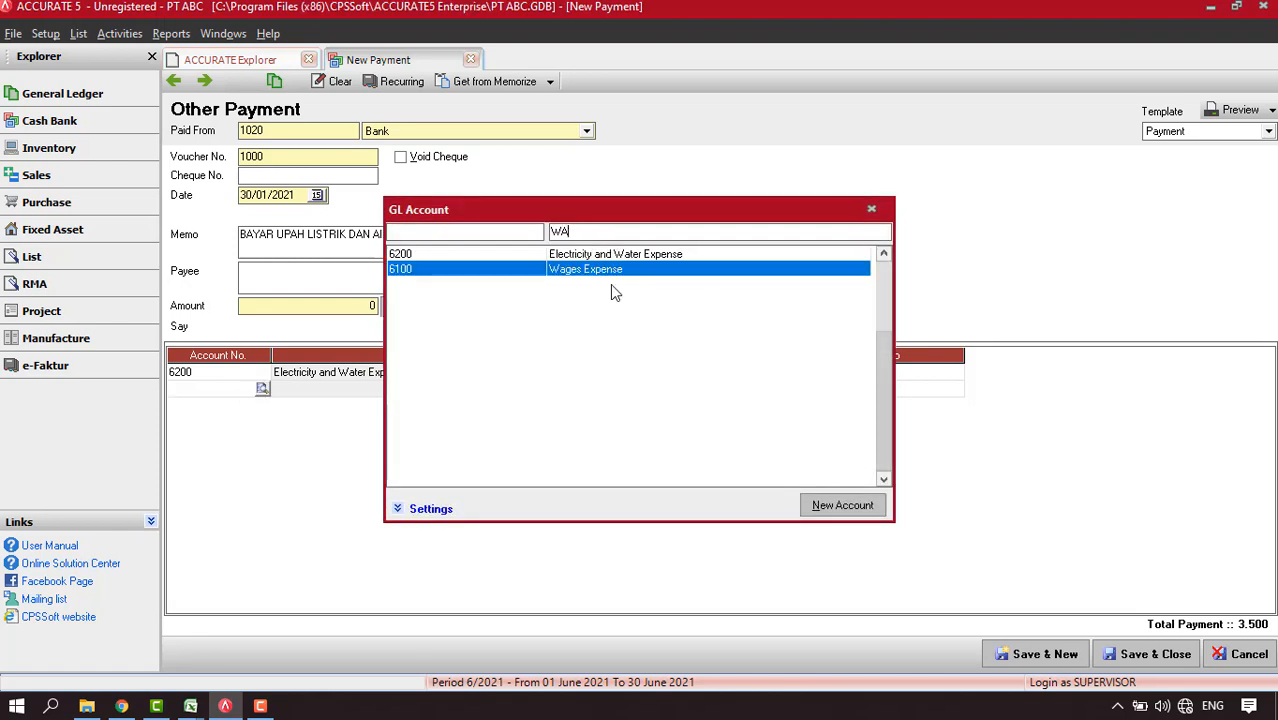
double_click(610, 271)
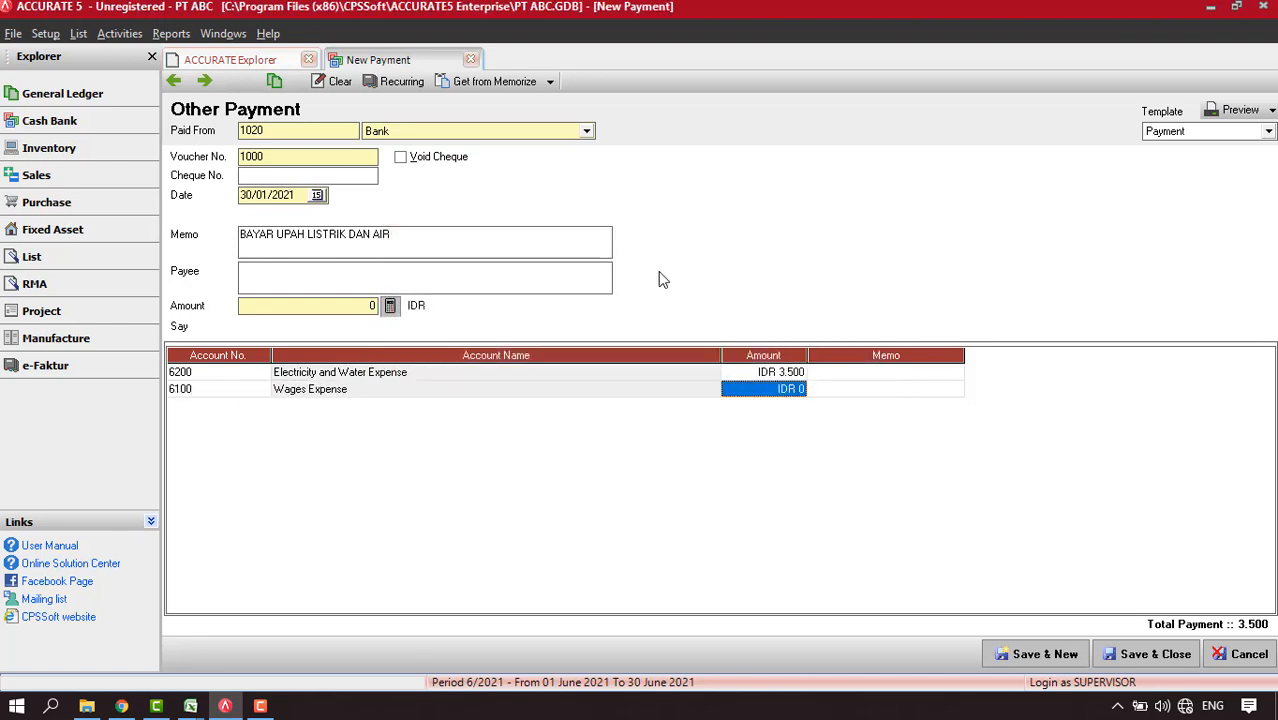
type("3500")
left_click(763, 374)
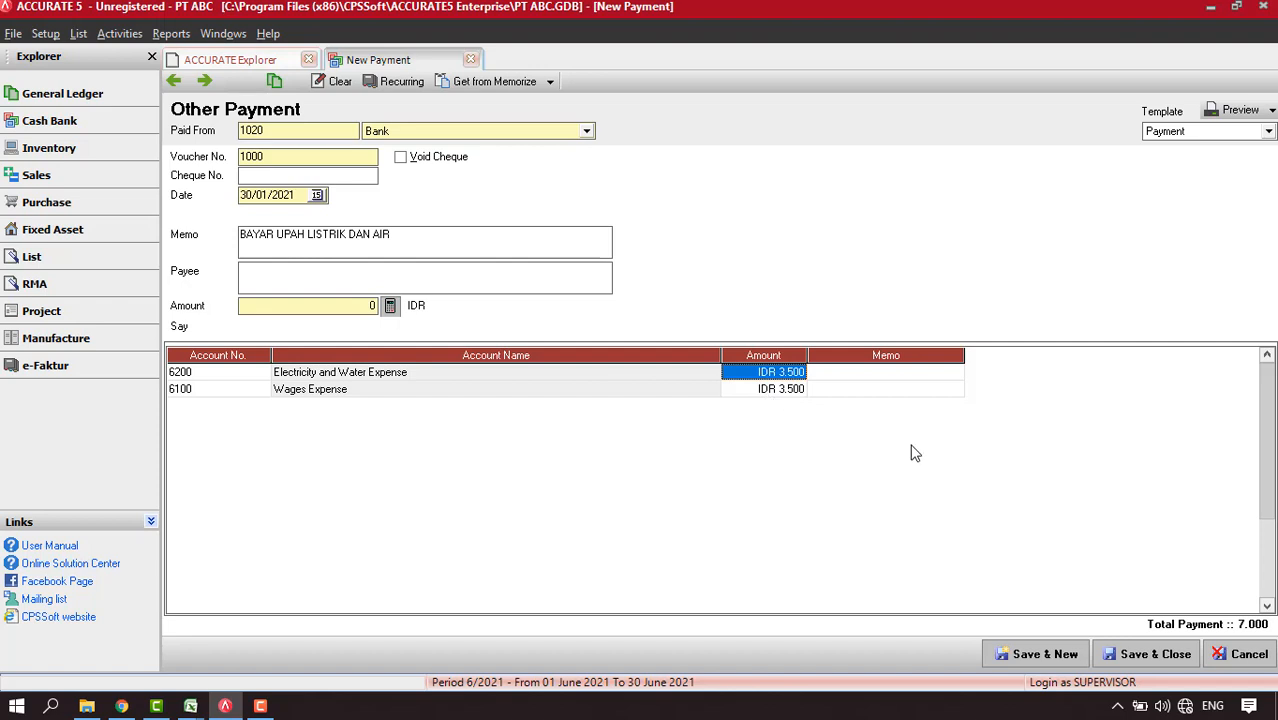
Calculate the payment's header amount from its expense lines, save the payment, and close the manufacturing overview.
left_click(391, 305)
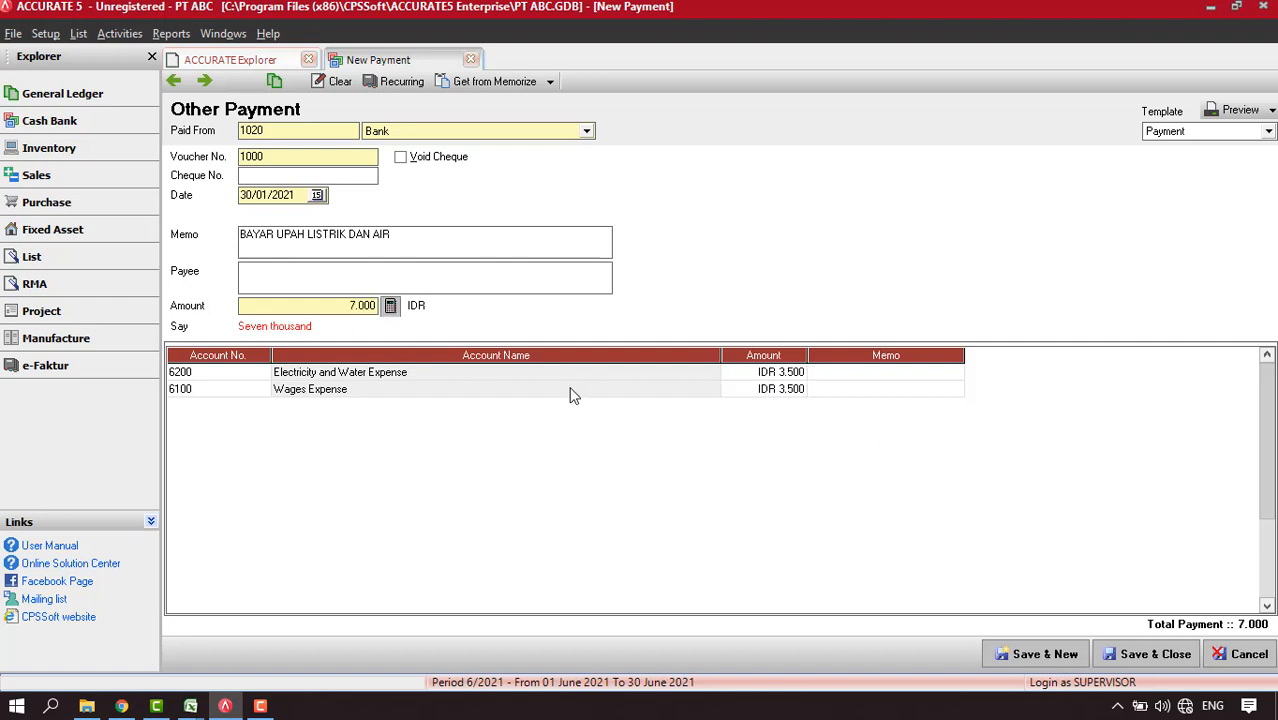
left_click(1147, 654)
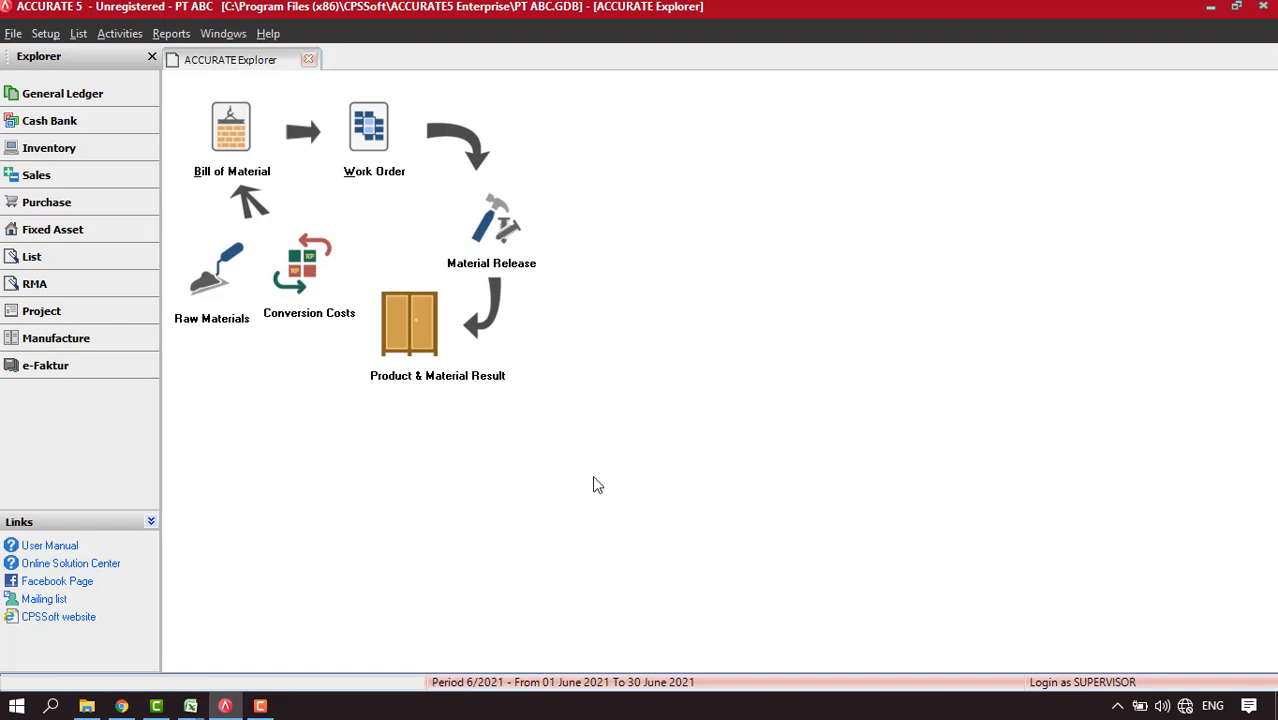
left_click(309, 61)
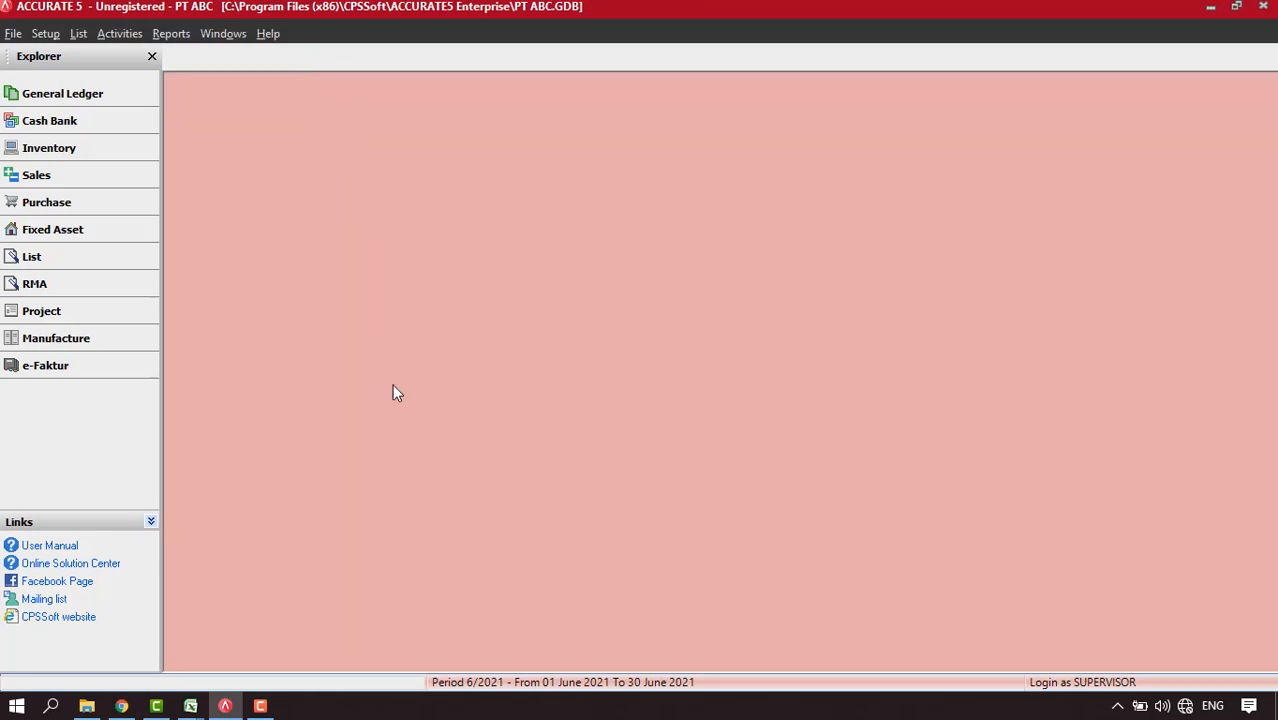
Open the Period End process, examine the accounts under Production Allocation Cost, and close it without running it.
left_click(126, 37)
mouse_move(141, 77)
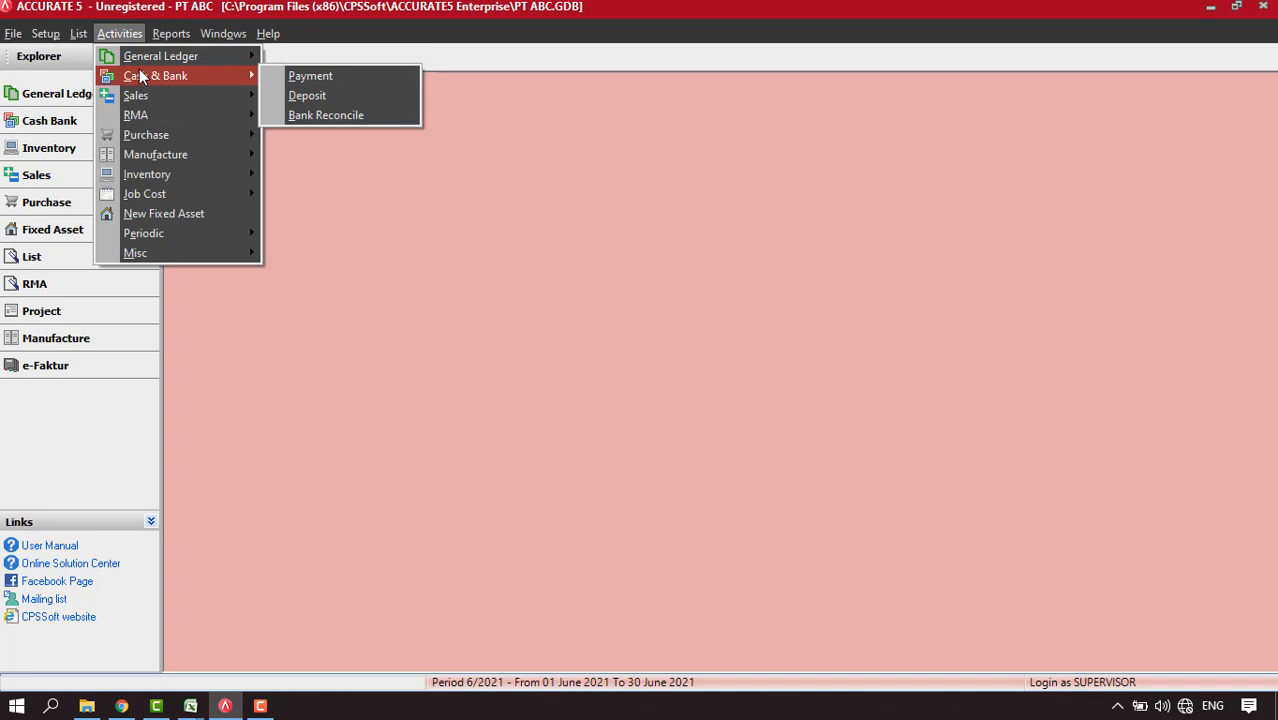
mouse_move(160, 229)
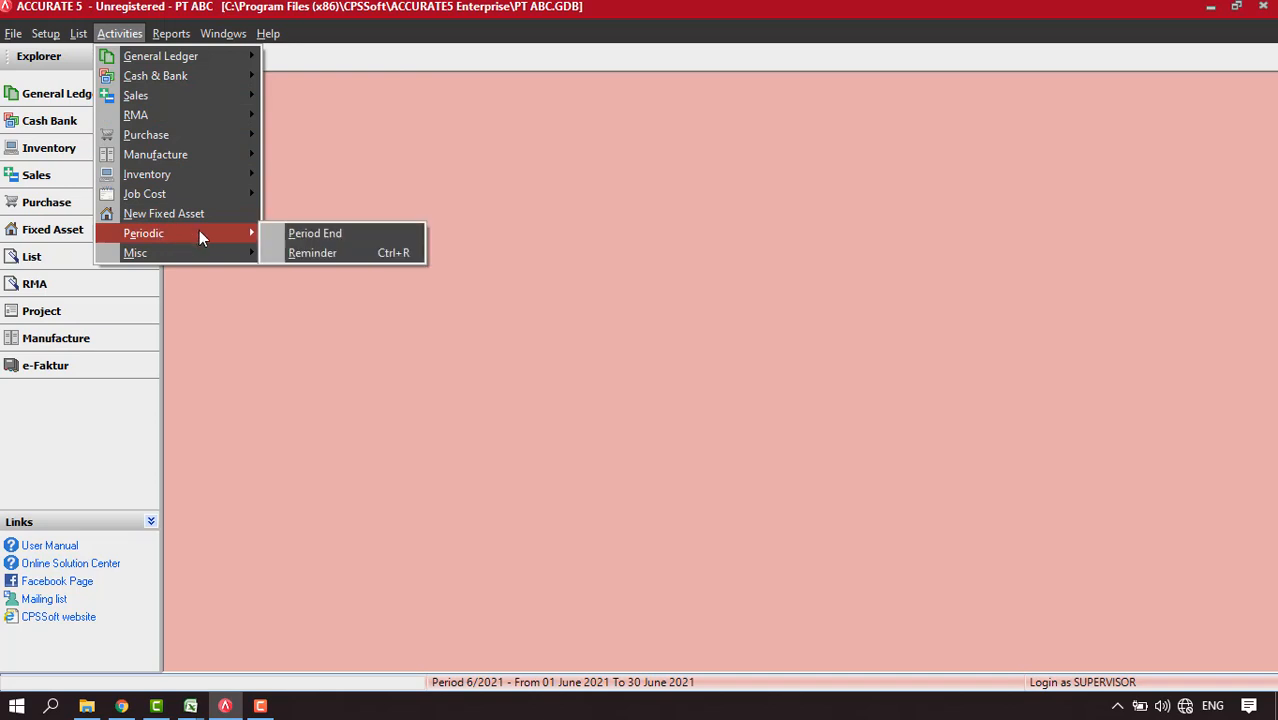
left_click(314, 236)
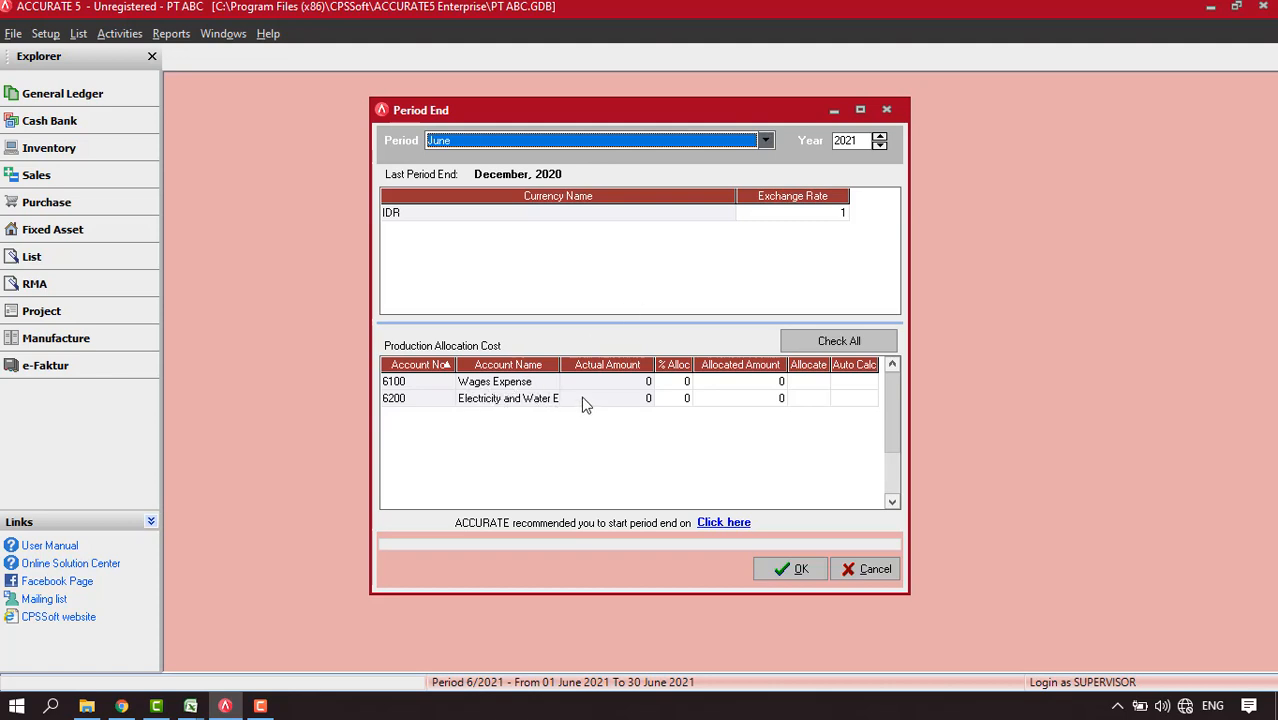
left_click(886, 112)
Open the chart of accounts and filter it to accounts of type Expense.
left_click(78, 33)
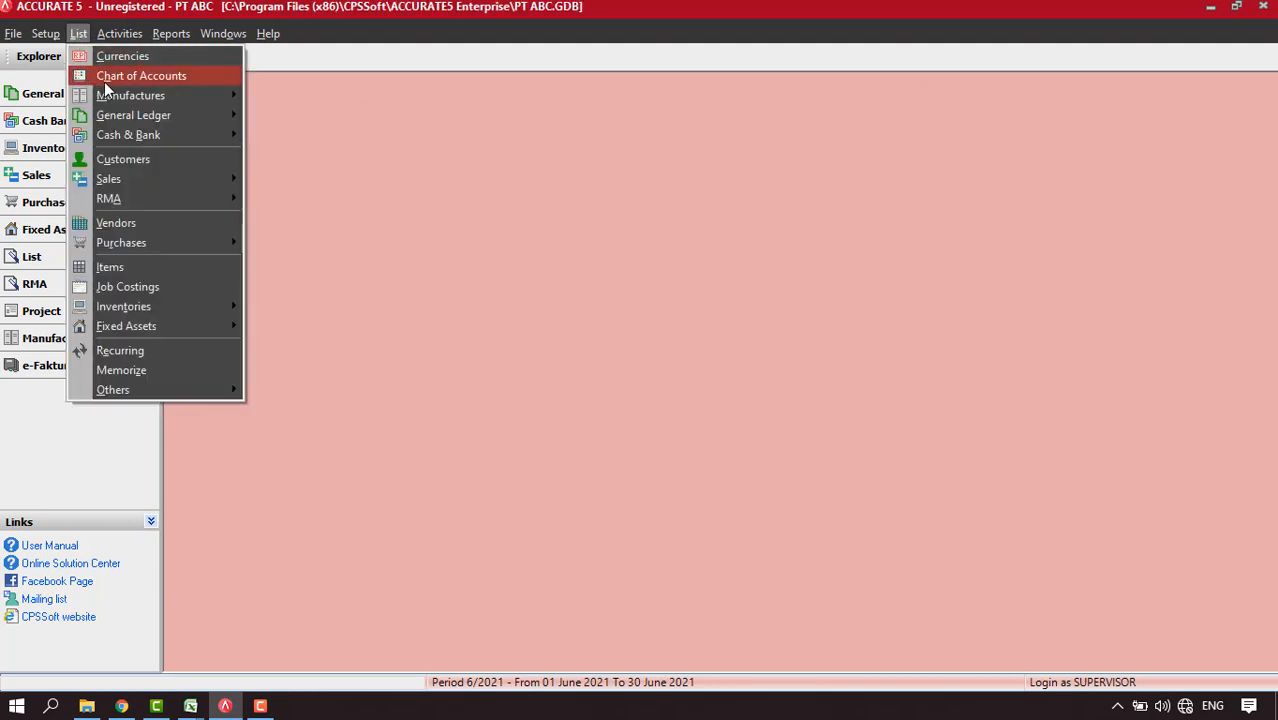
left_click(105, 80)
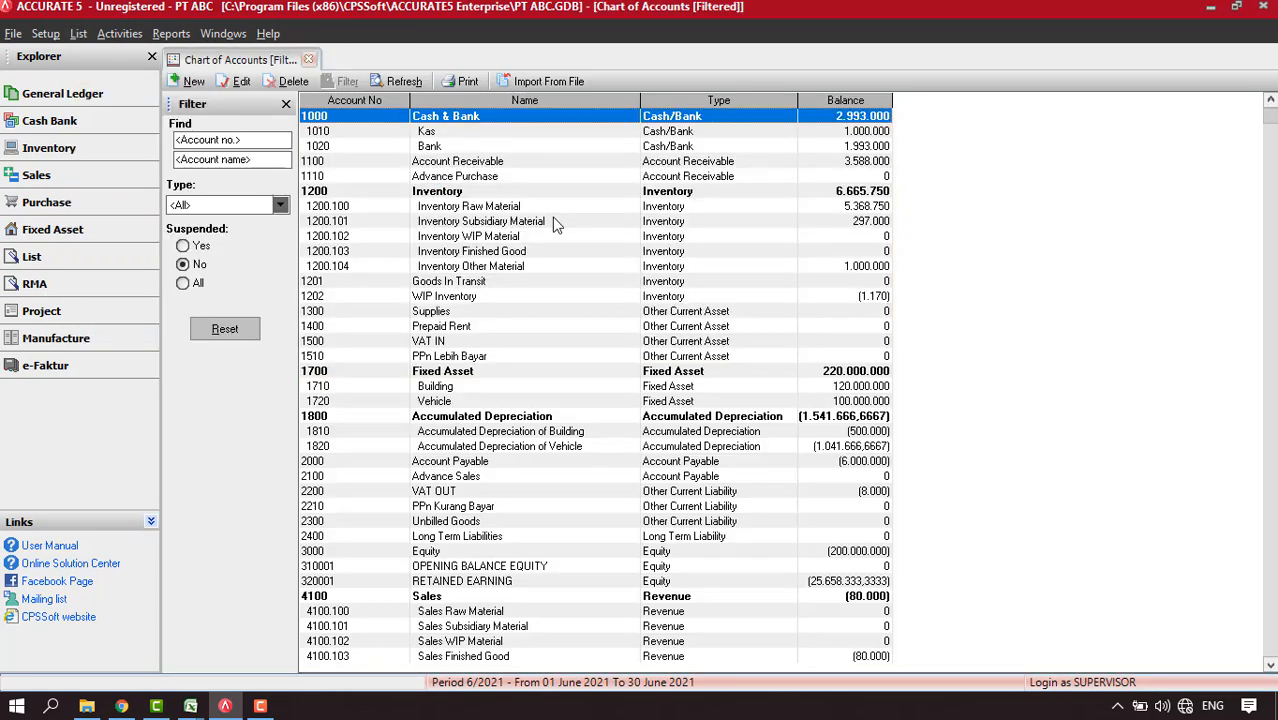
left_click(280, 204)
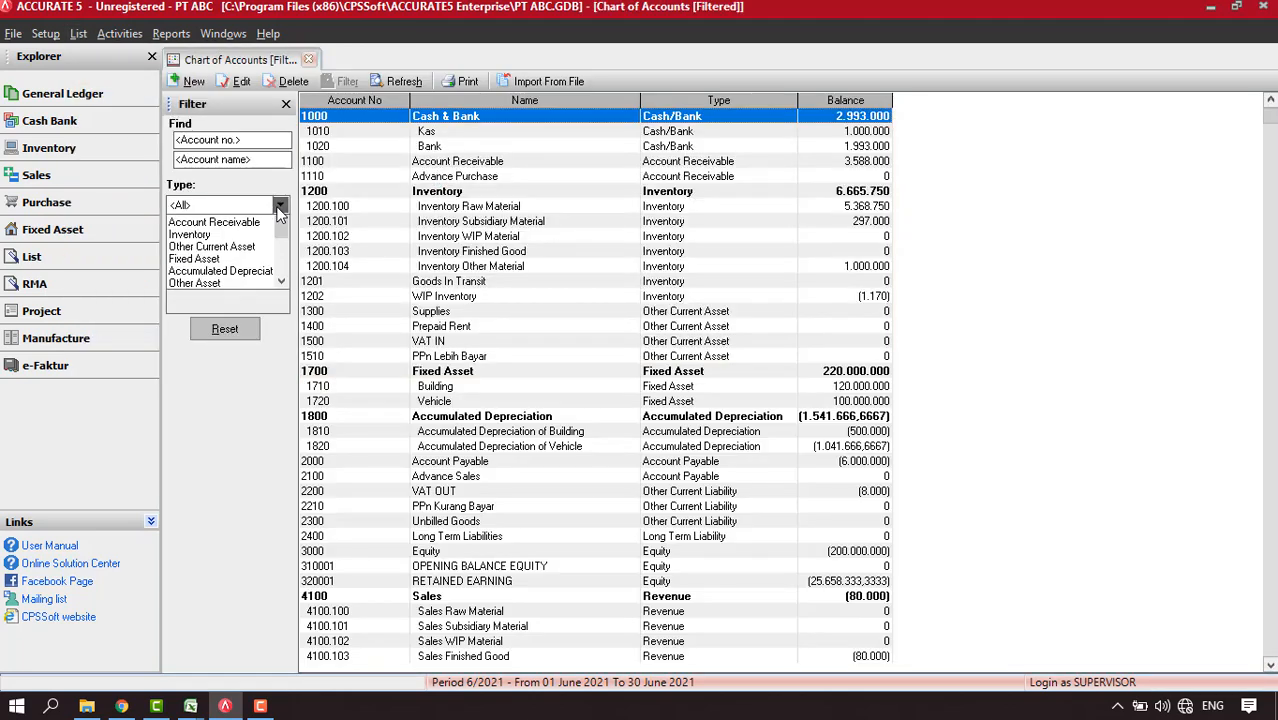
scroll(228, 289, "down", 3)
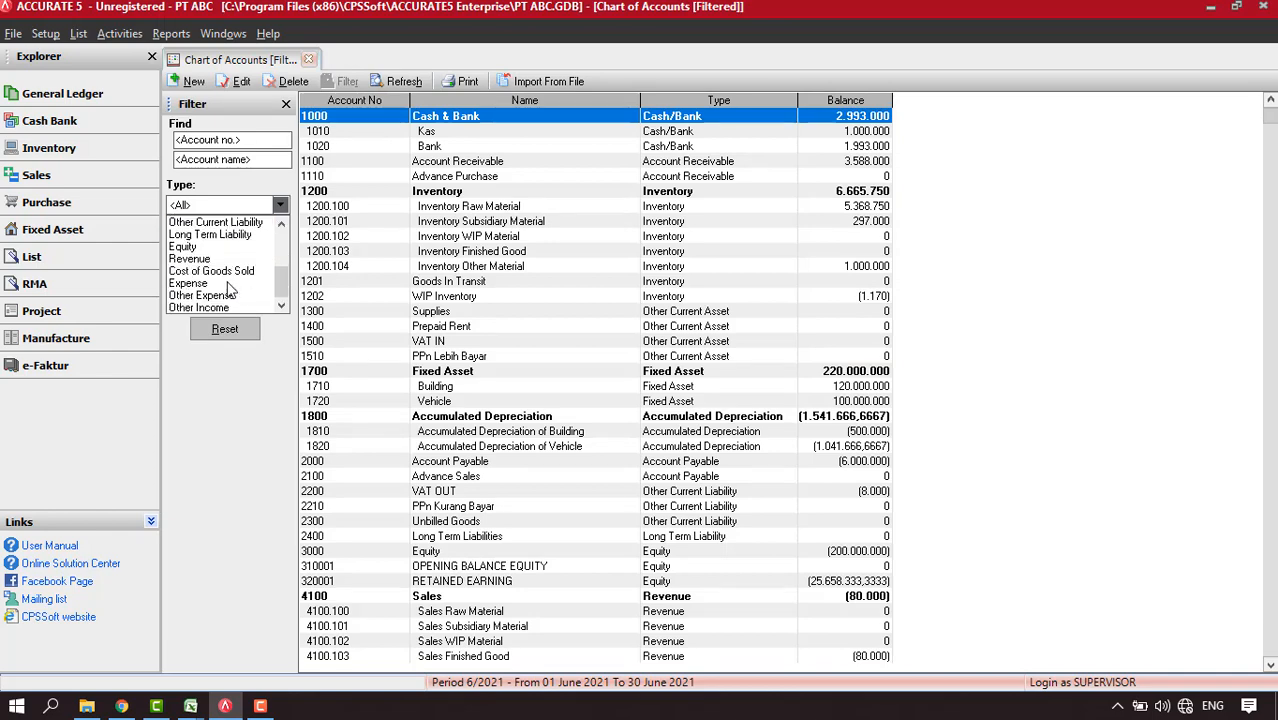
left_click(212, 283)
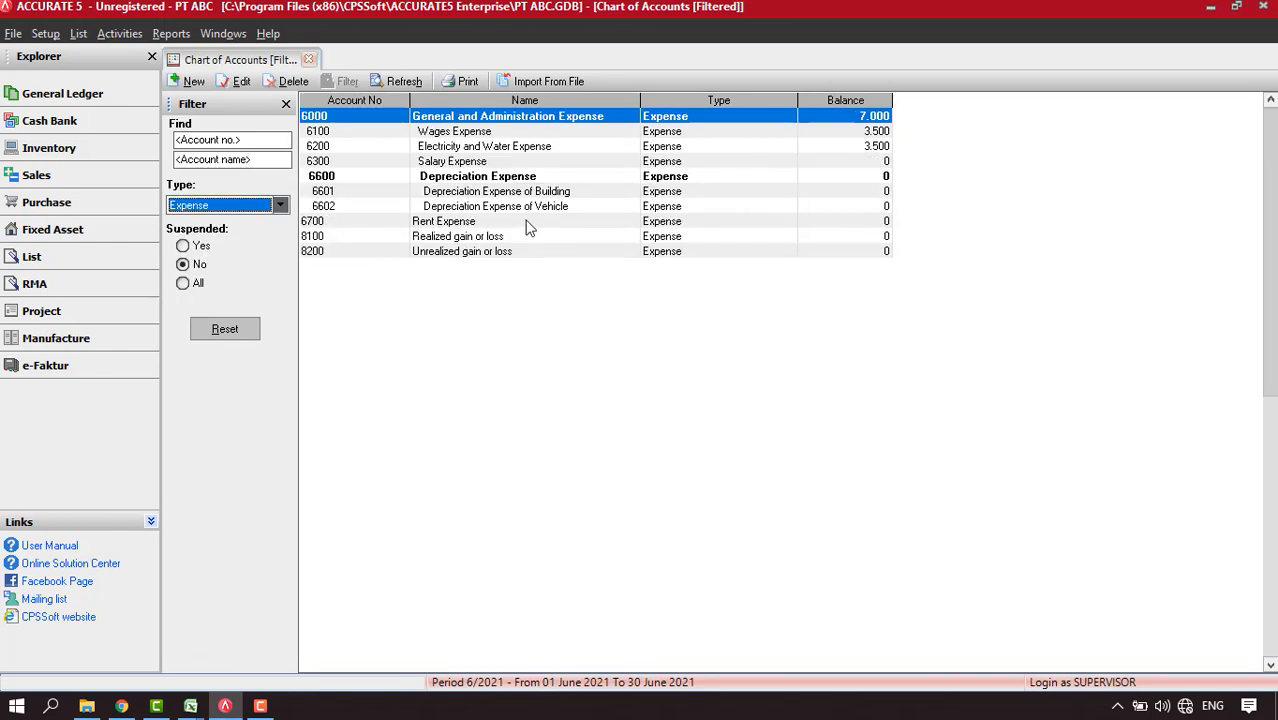
Check the Allocation to Production setting of the Wages Expense, Electricity and Water Expense, and Salary Expense accounts.
double_click(508, 133)
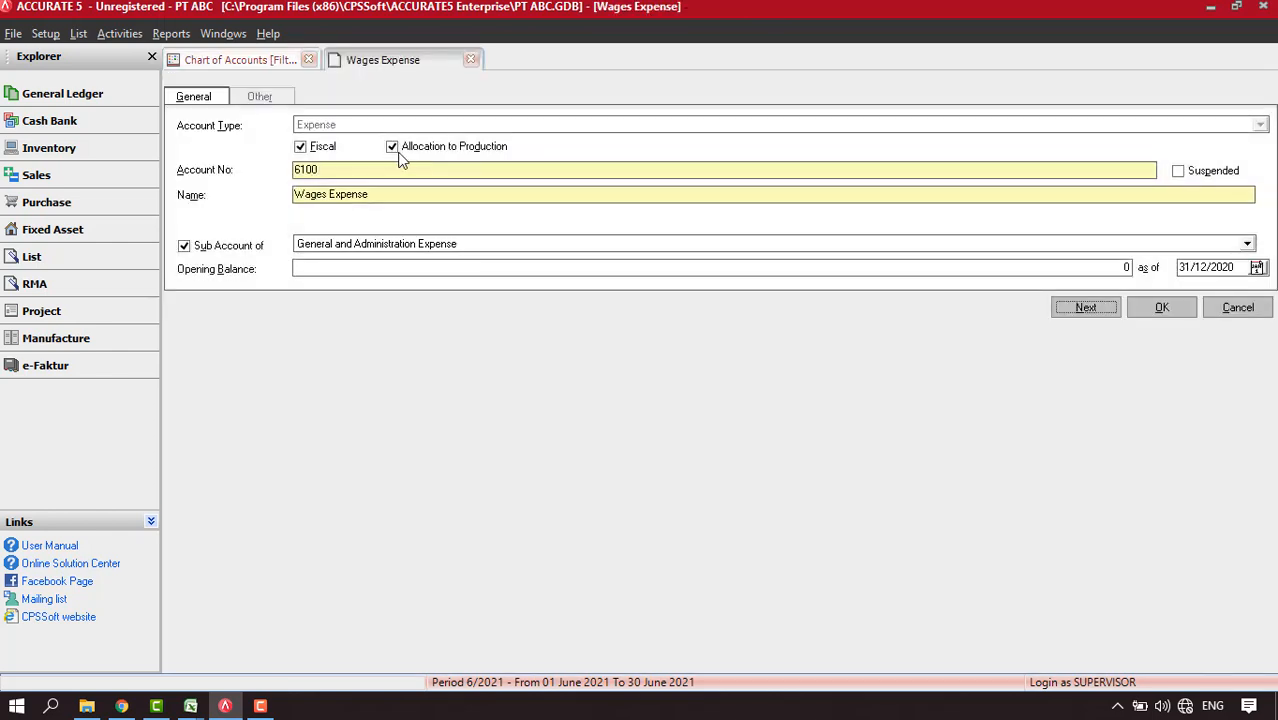
left_click(471, 60)
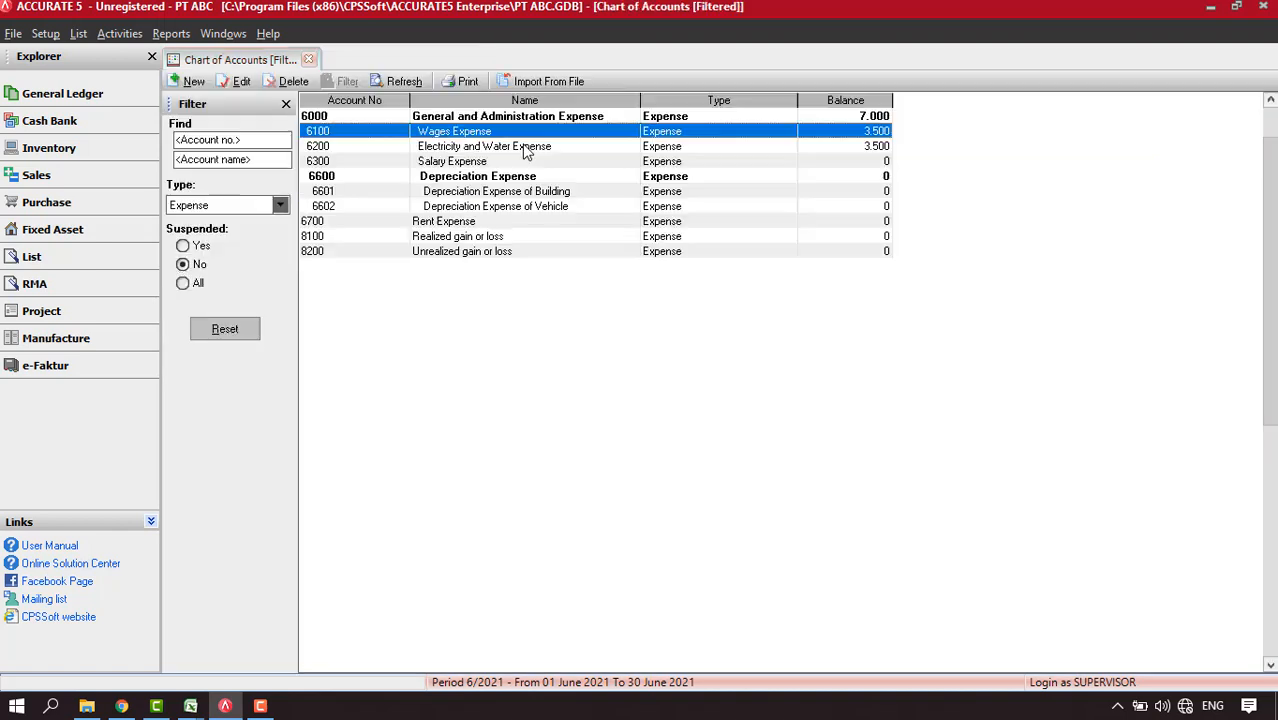
left_click(500, 150)
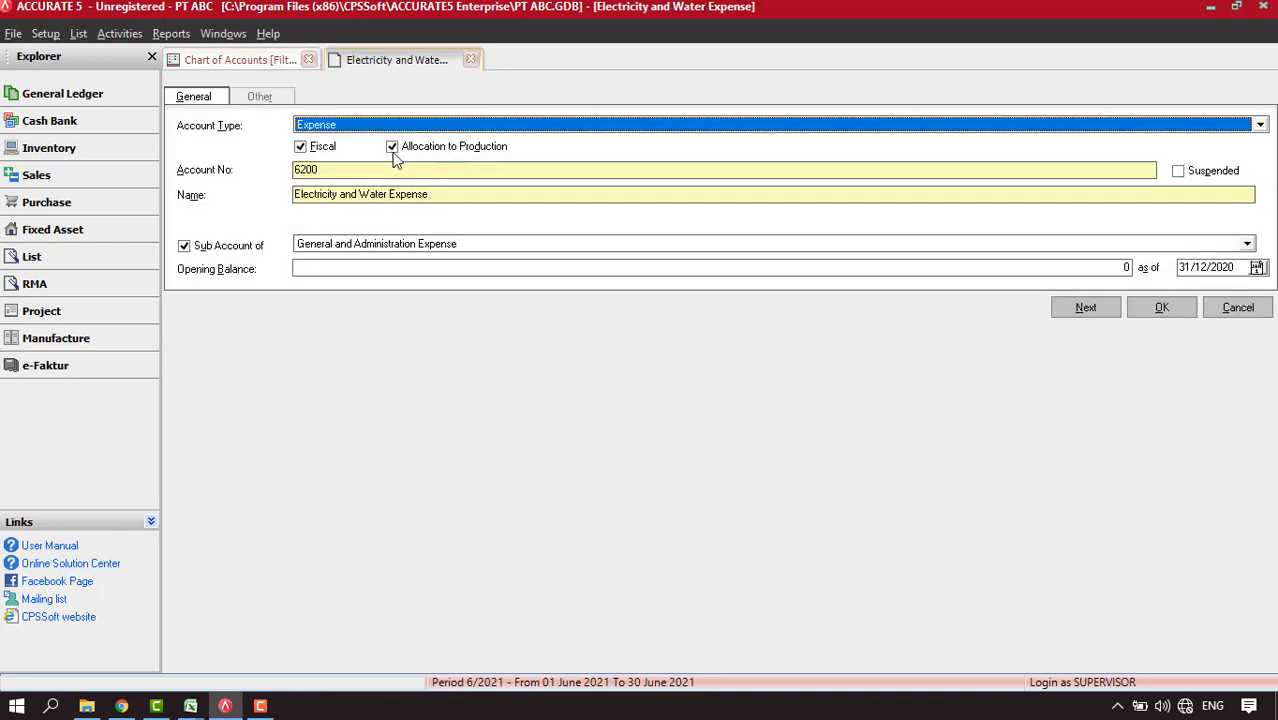
left_click(470, 59)
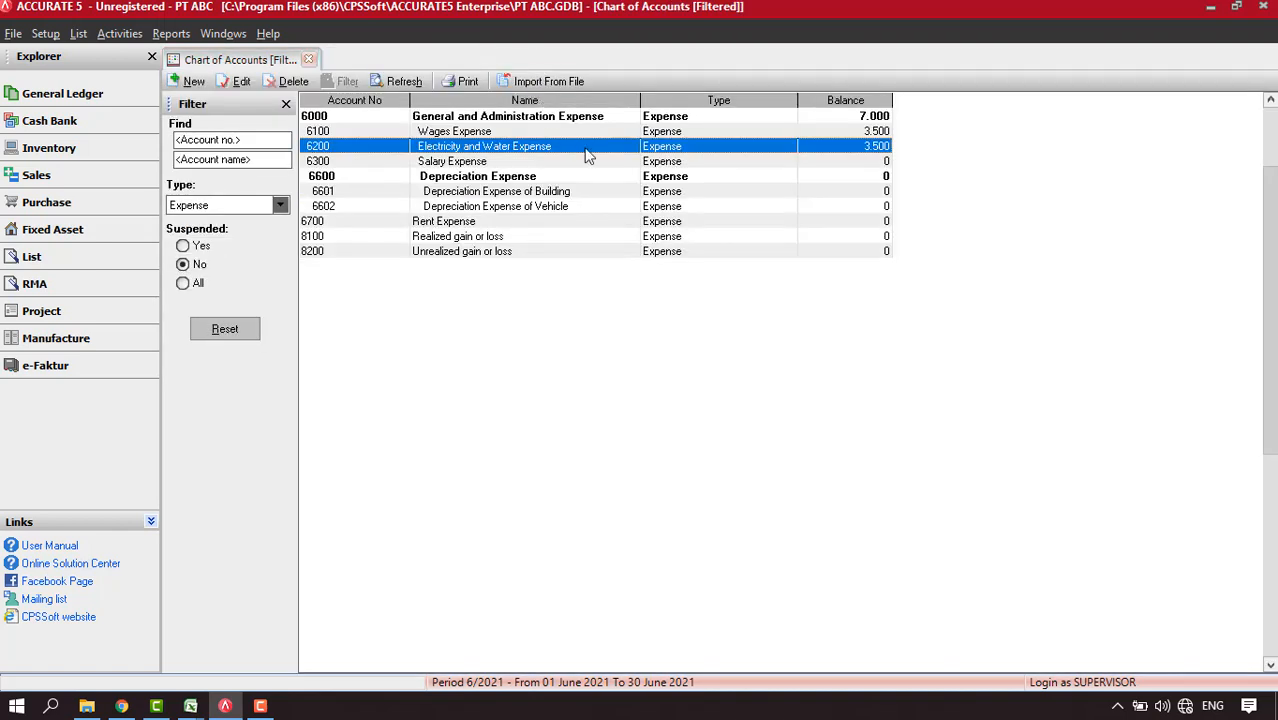
double_click(465, 161)
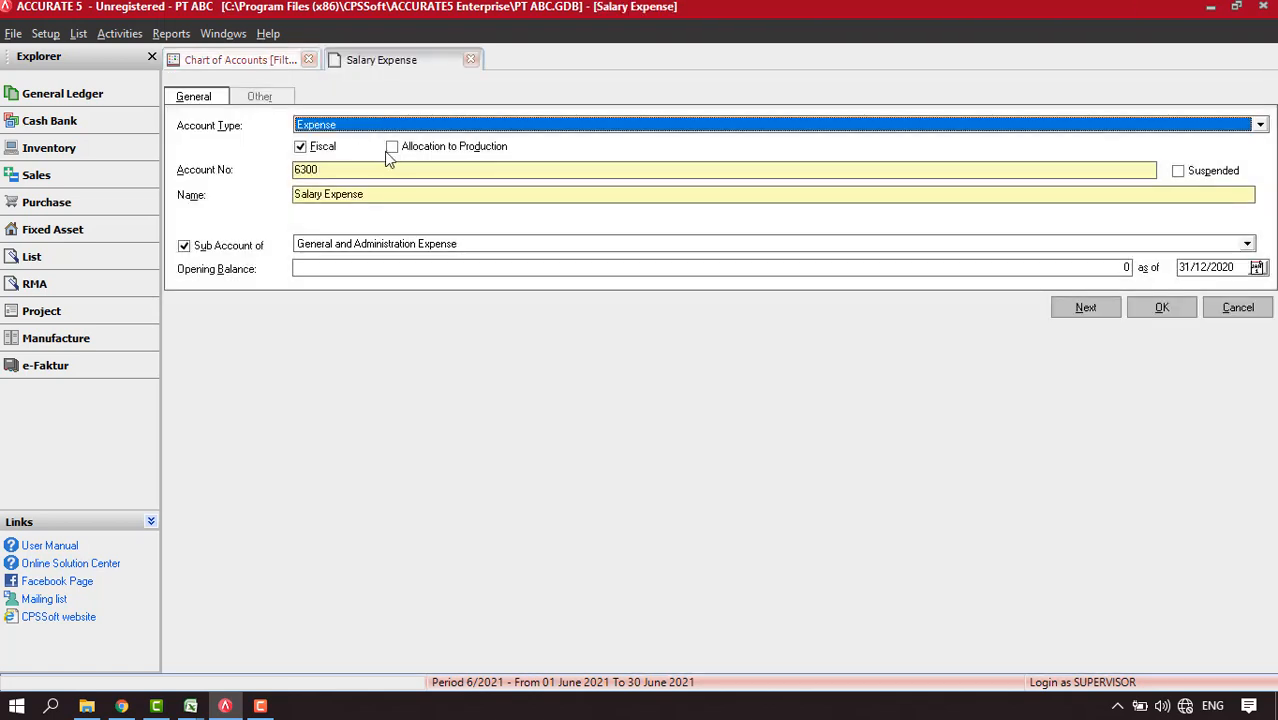
Close the Salary Expense account and the chart of accounts, and open the Period End process for January 2021.
left_click(470, 59)
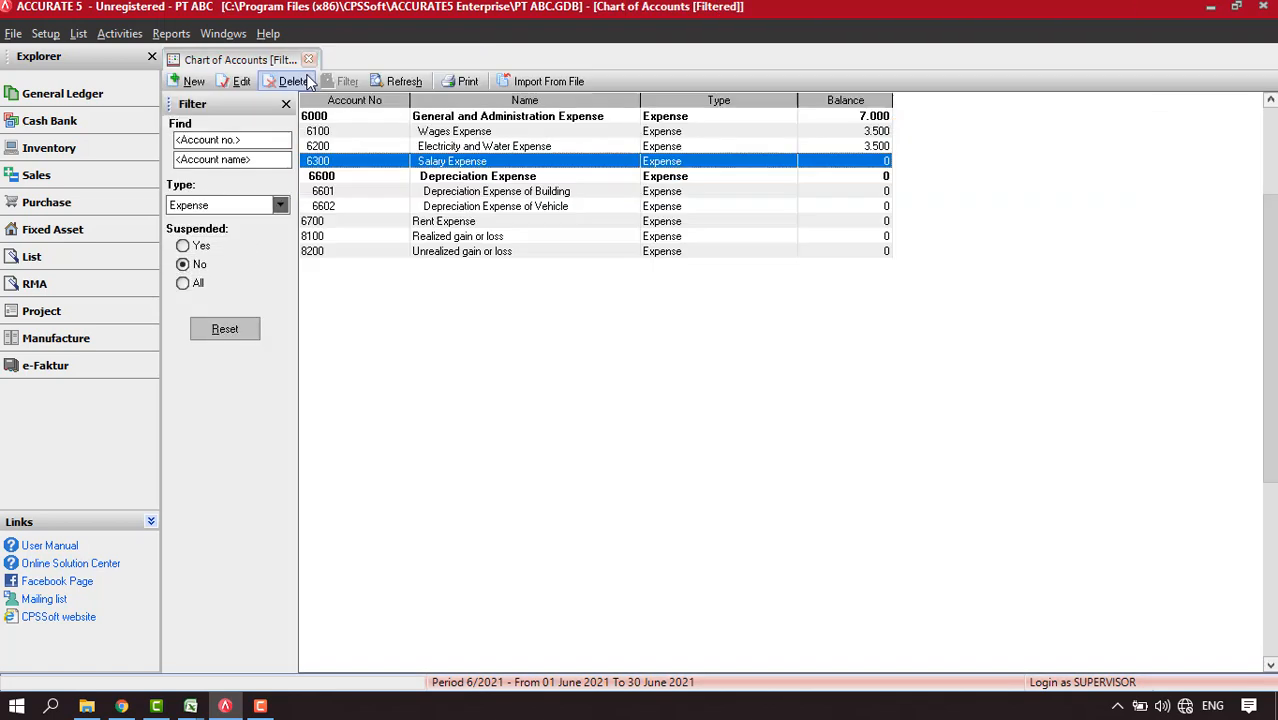
left_click(308, 59)
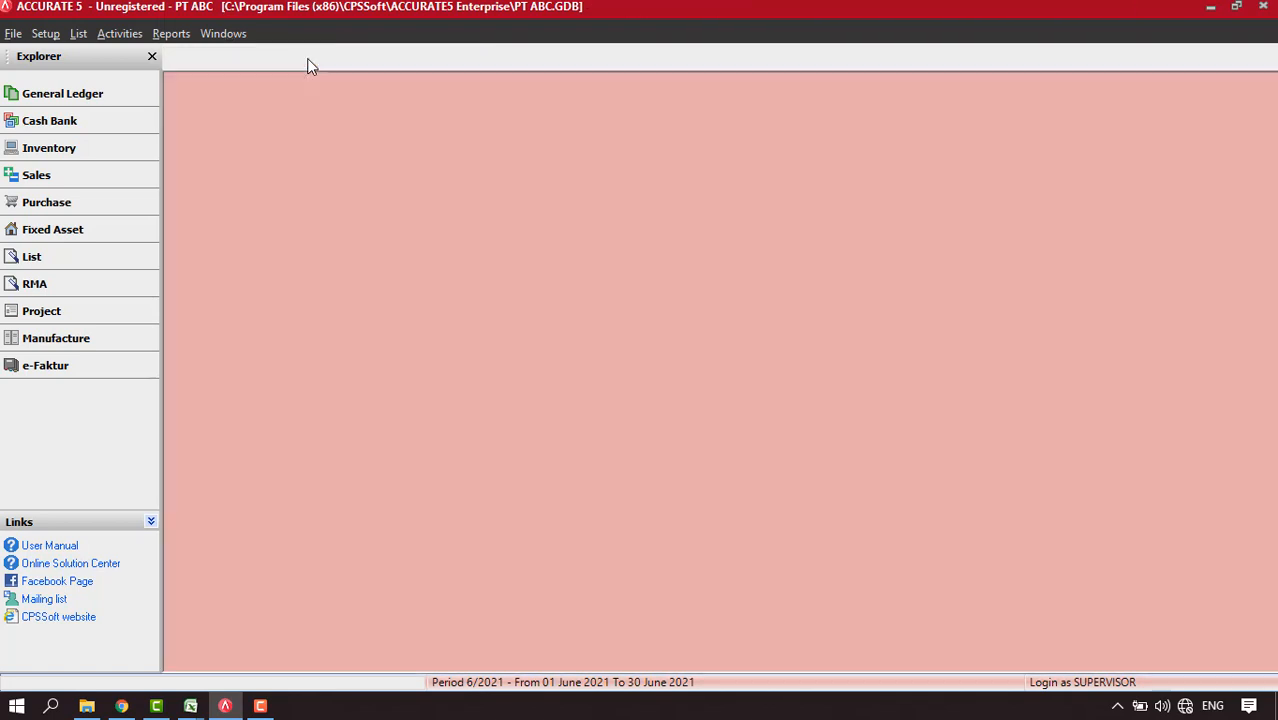
left_click(119, 33)
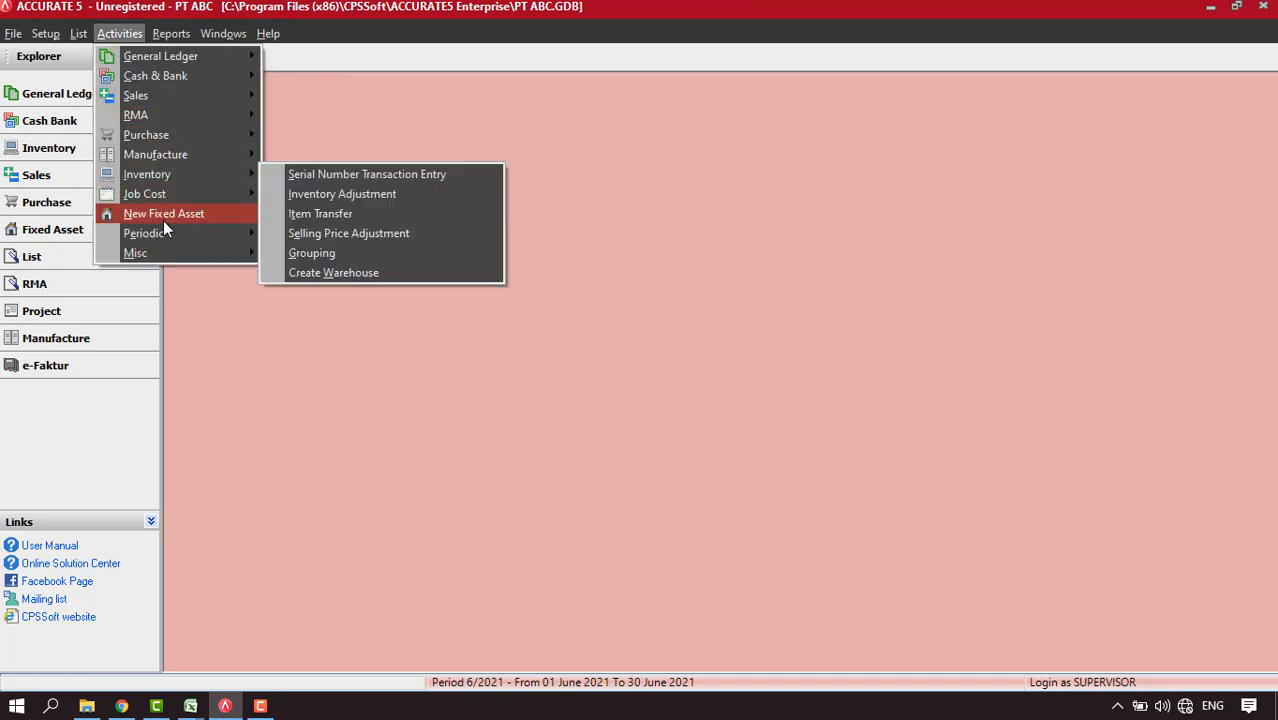
mouse_move(165, 232)
left_click(322, 231)
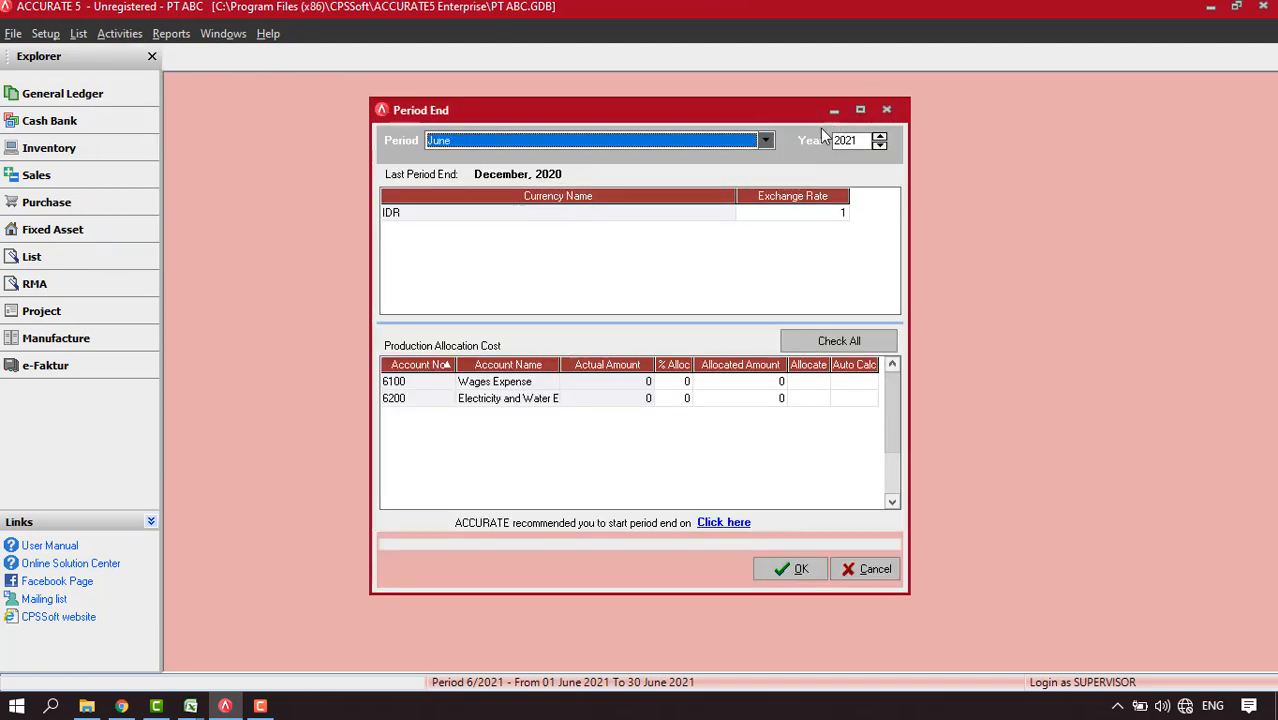
left_click(765, 140)
scroll(580, 192, "up", 2)
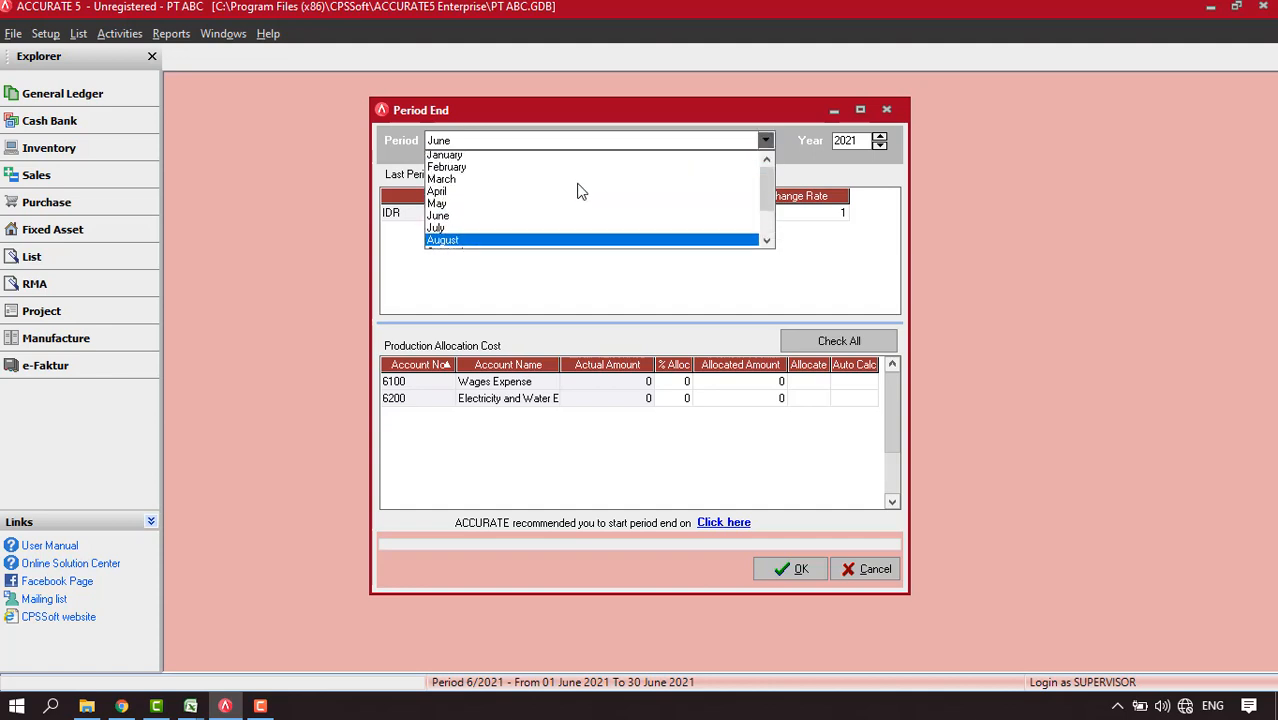
left_click(522, 156)
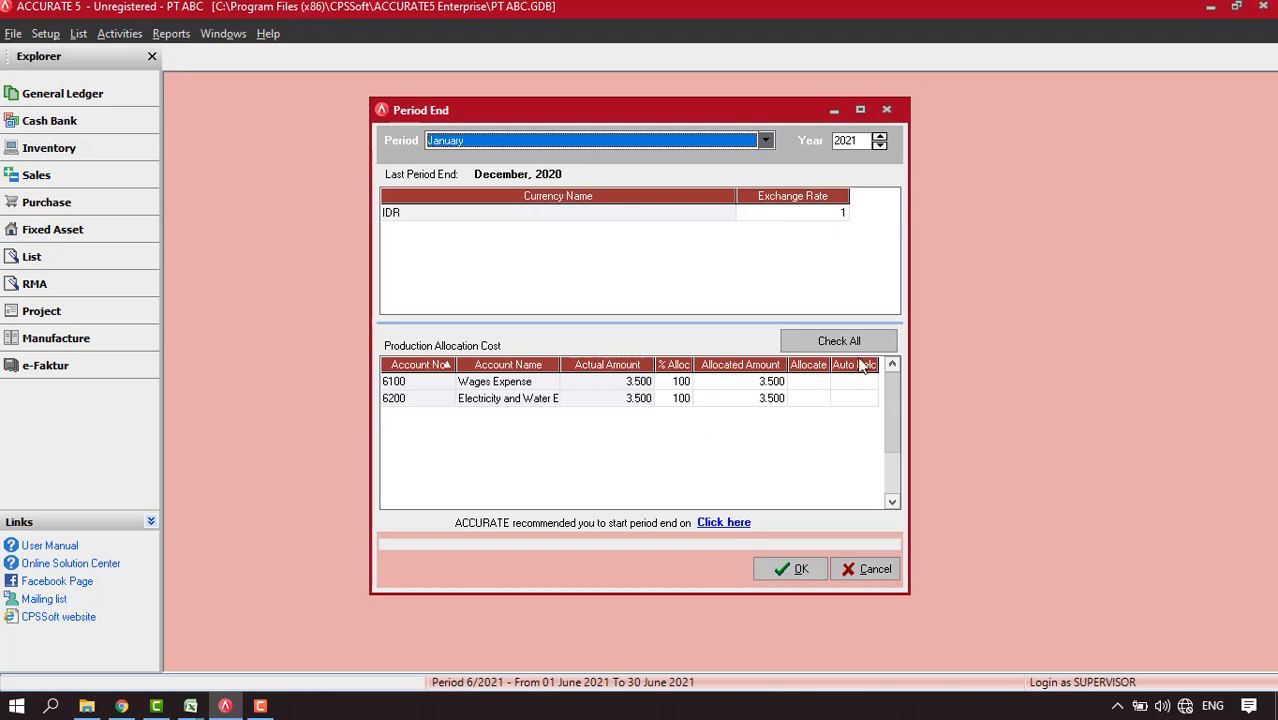
Mark all production cost accounts for allocation with automatic calculation and run the period end.
left_click(856, 344)
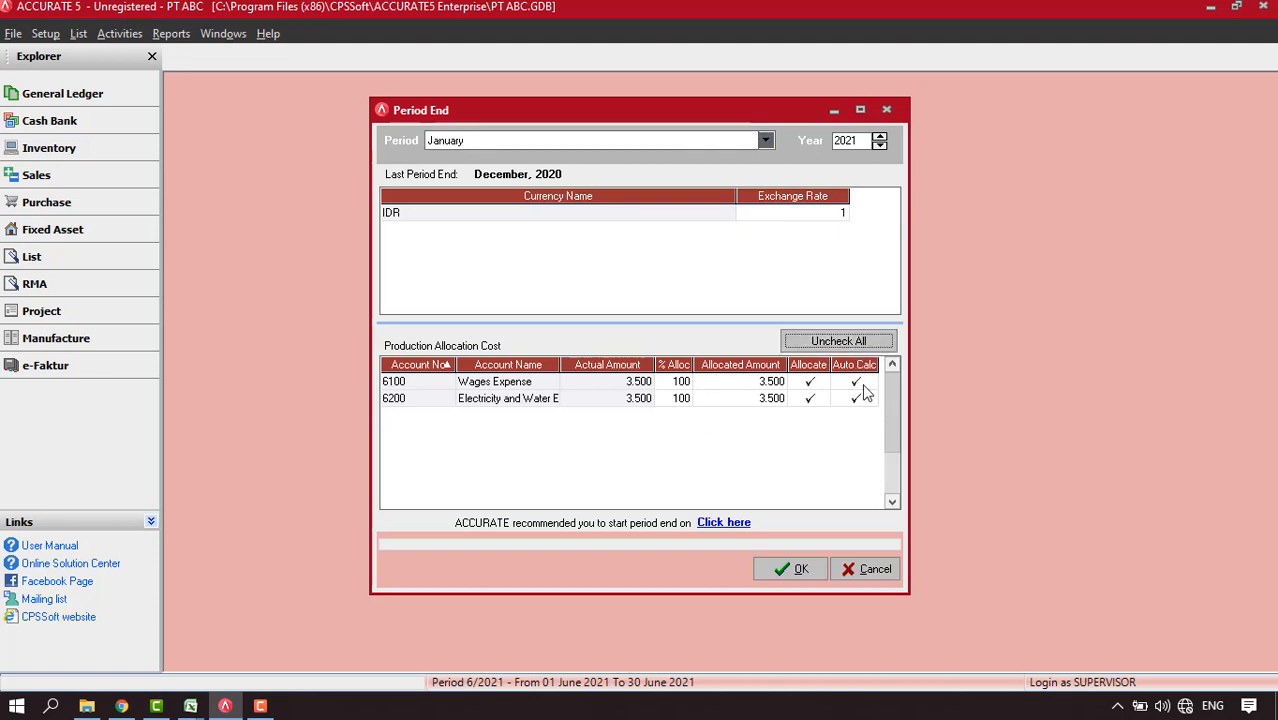
left_click(793, 568)
left_click(651, 400)
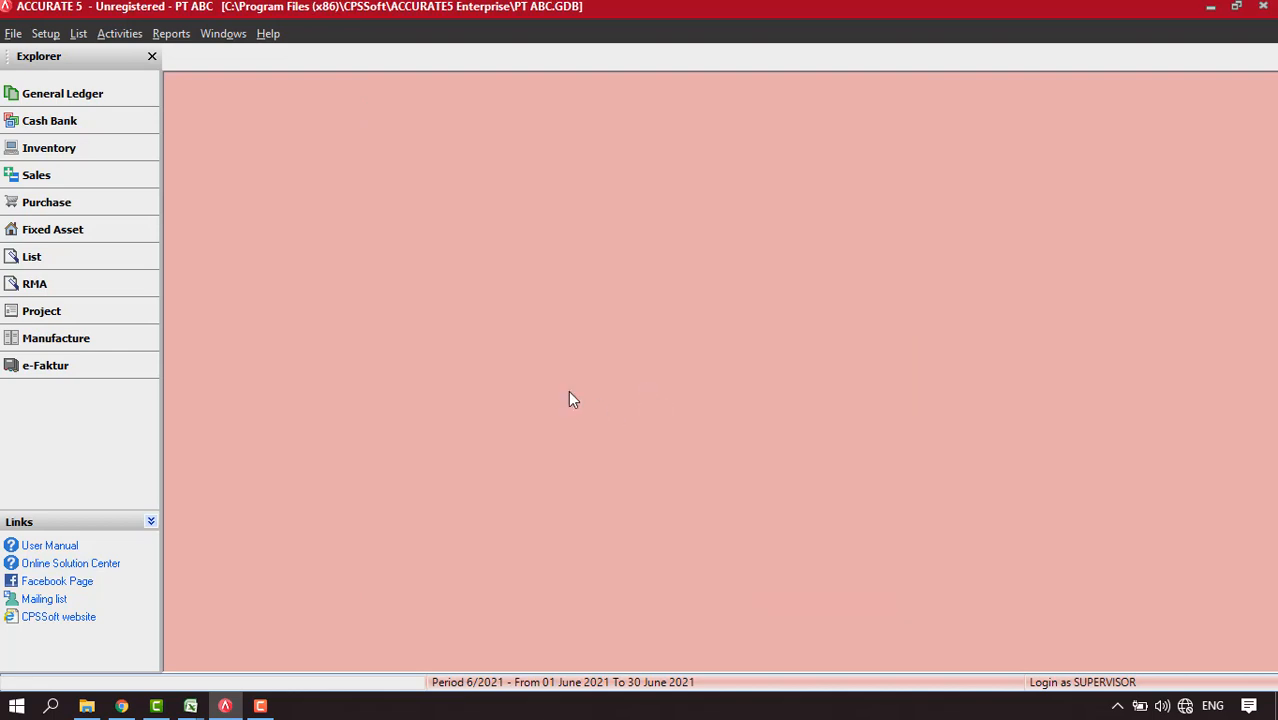
Generate the Profit & Loss (Standard) report from 01/01/2021 to 31/01/2021 and examine its cost of goods sold and variance lines.
left_click(169, 33)
left_click(189, 57)
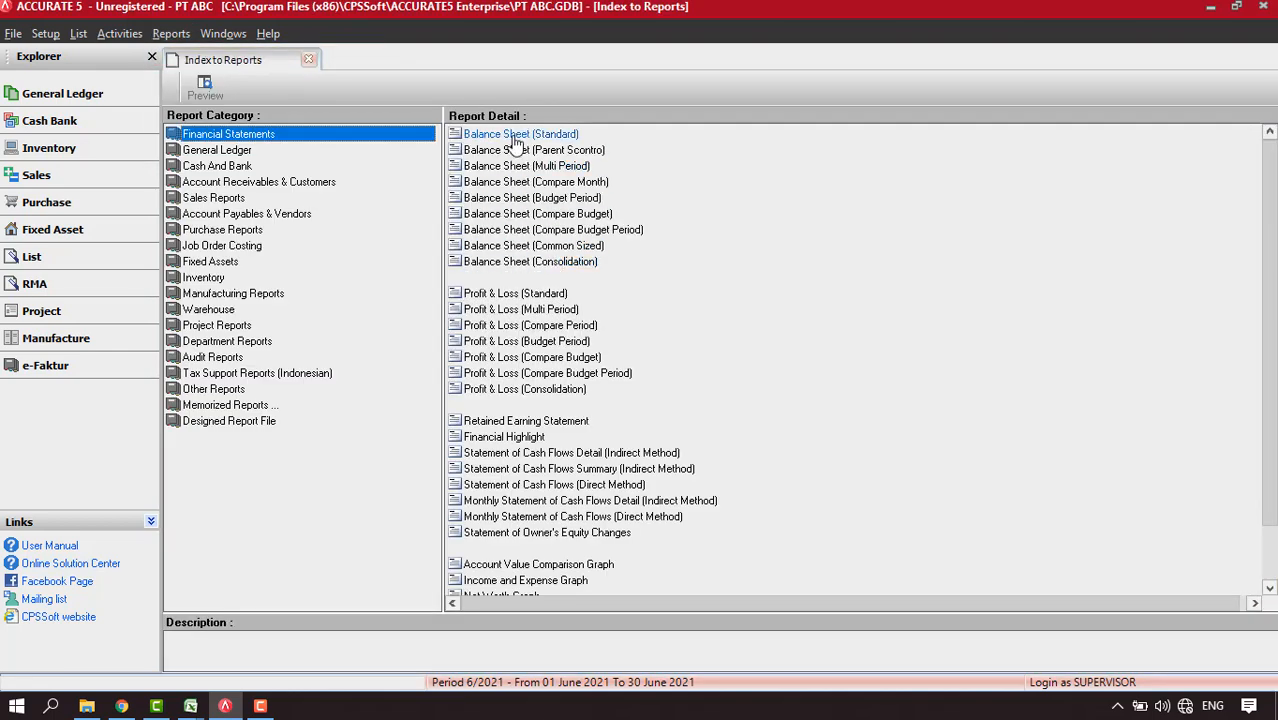
left_click(530, 293)
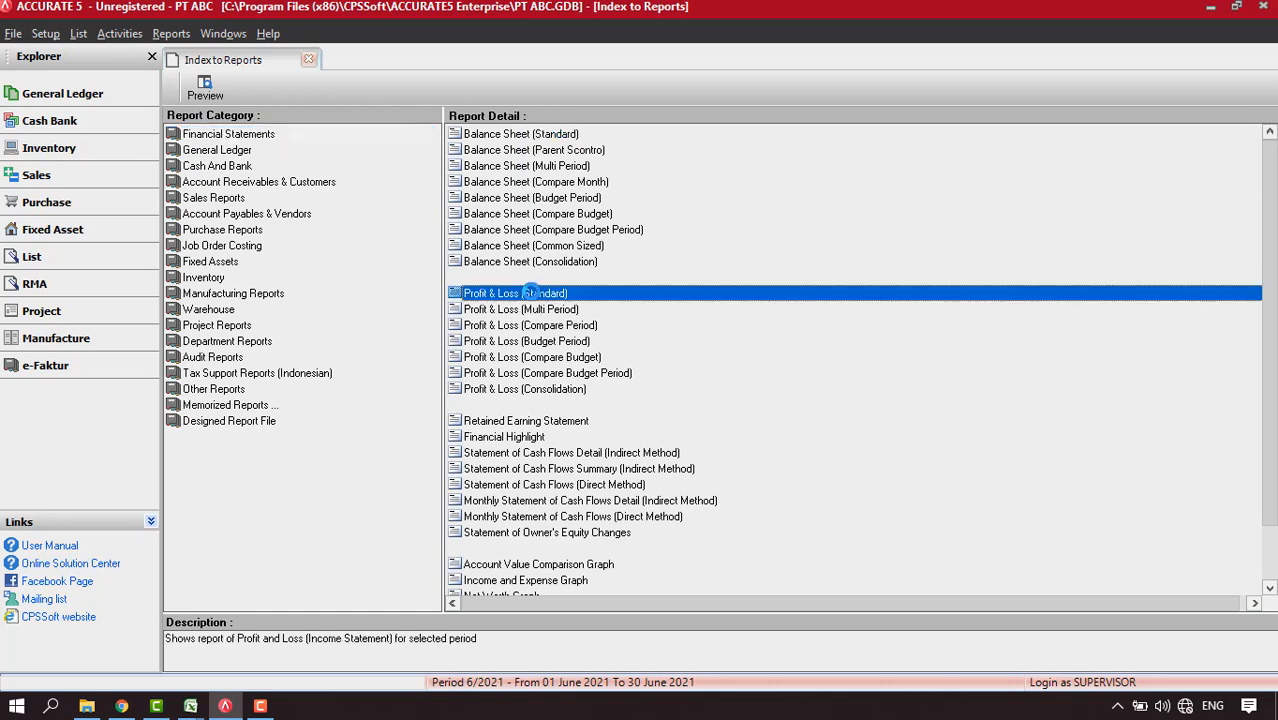
double_click(530, 293)
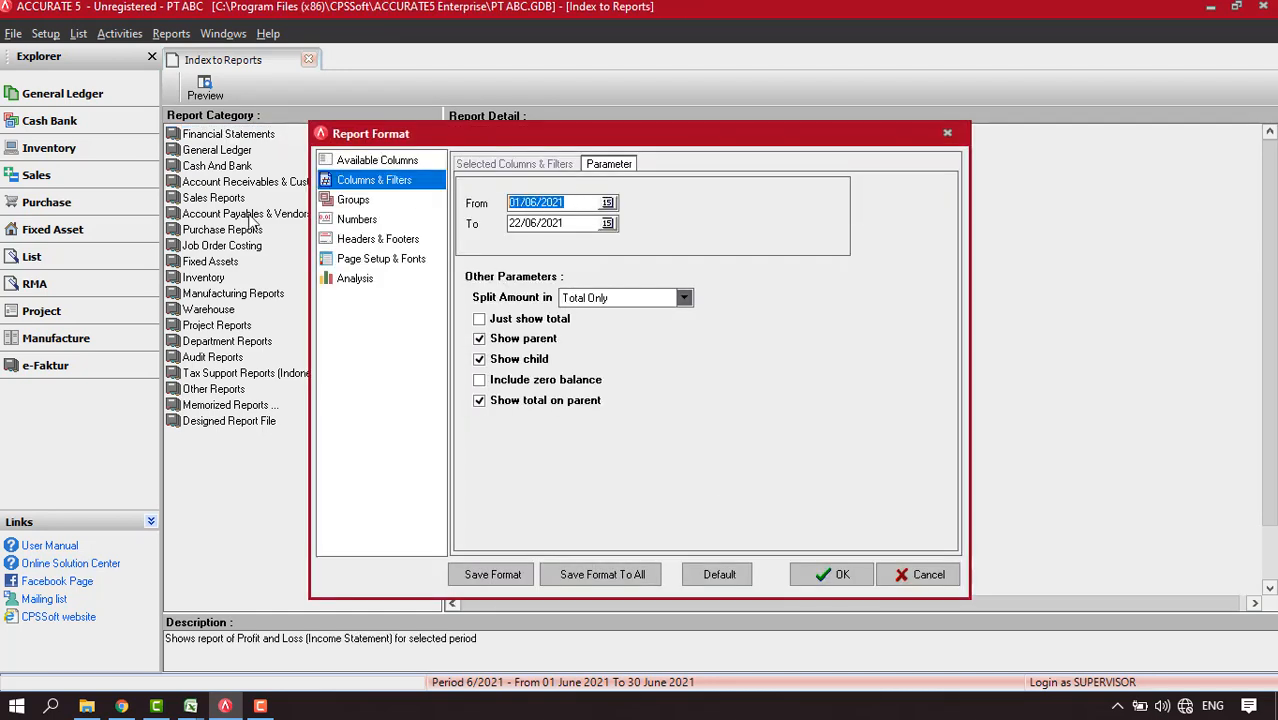
type("0")
left_click(585, 223)
type("31")
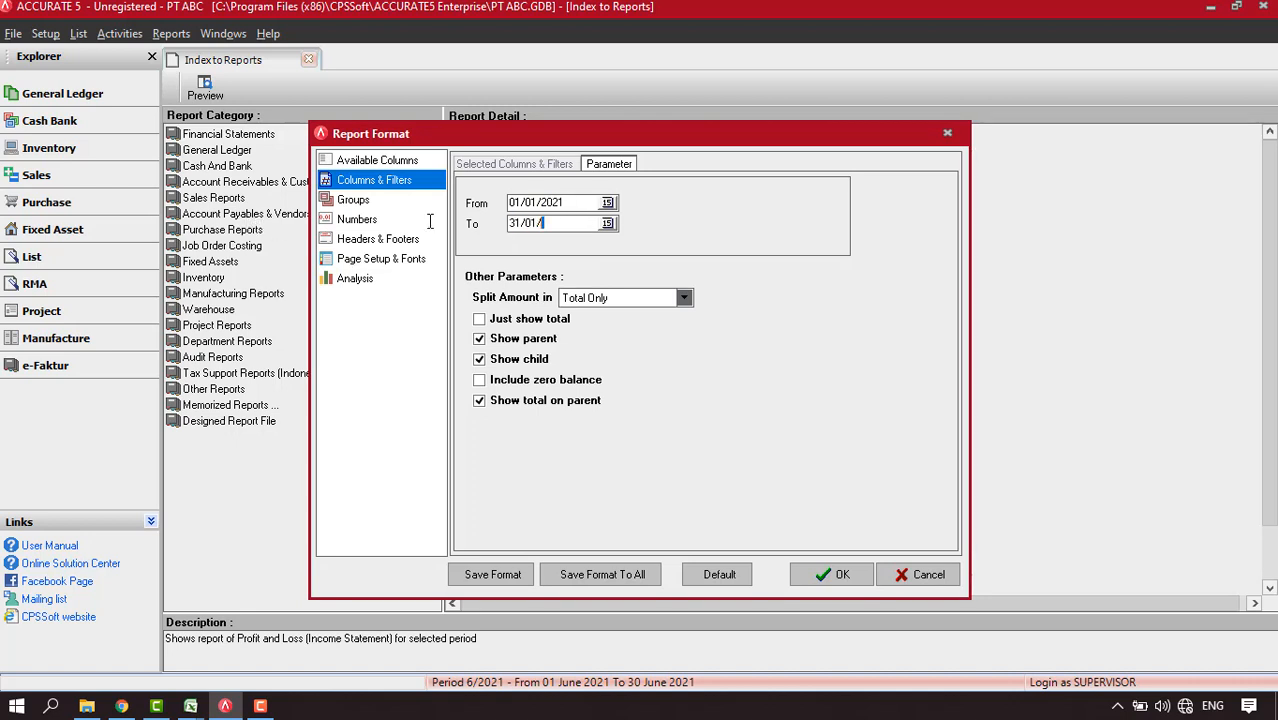
left_click(830, 574)
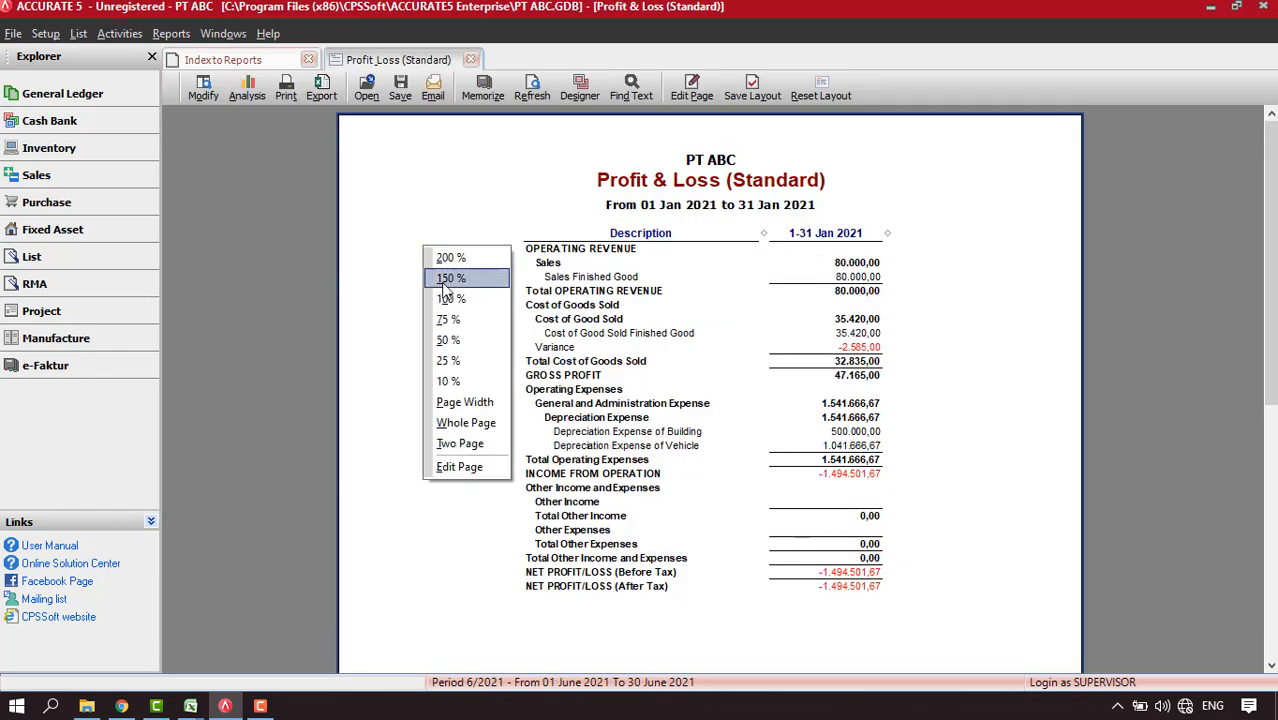
scroll(1131, 321, "down", 1)
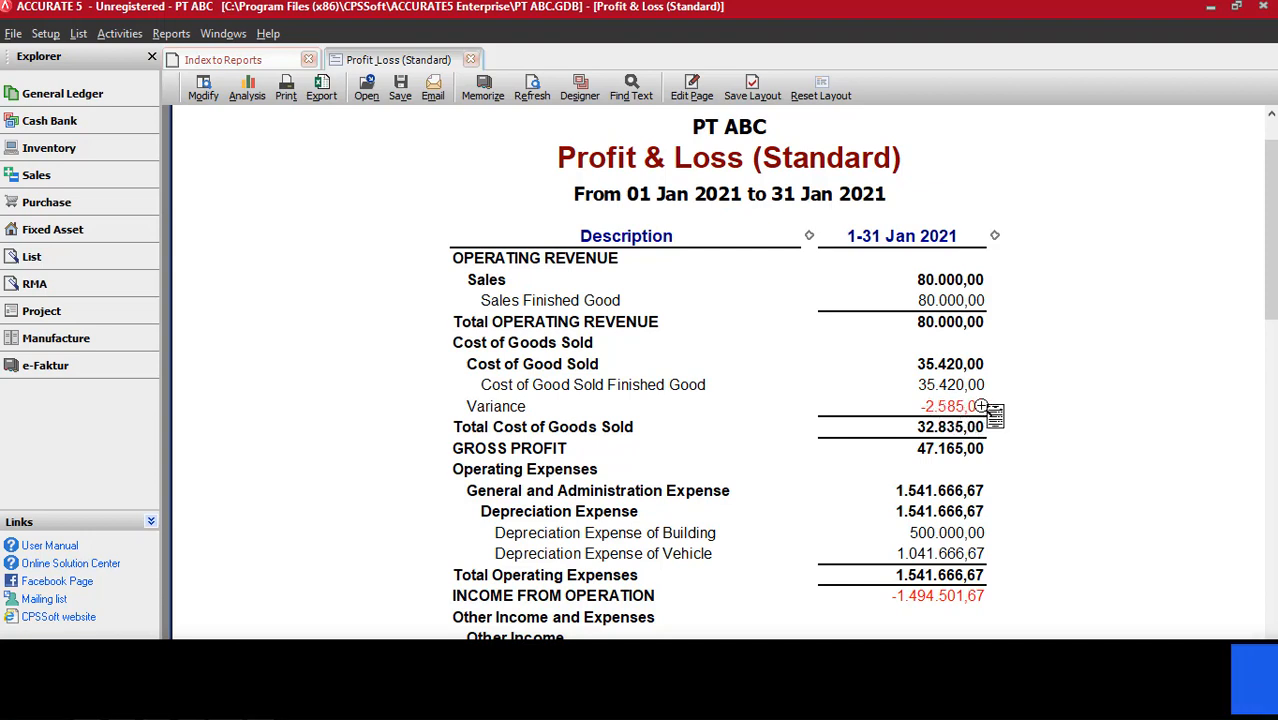
scroll(1035, 422, "down", 1)
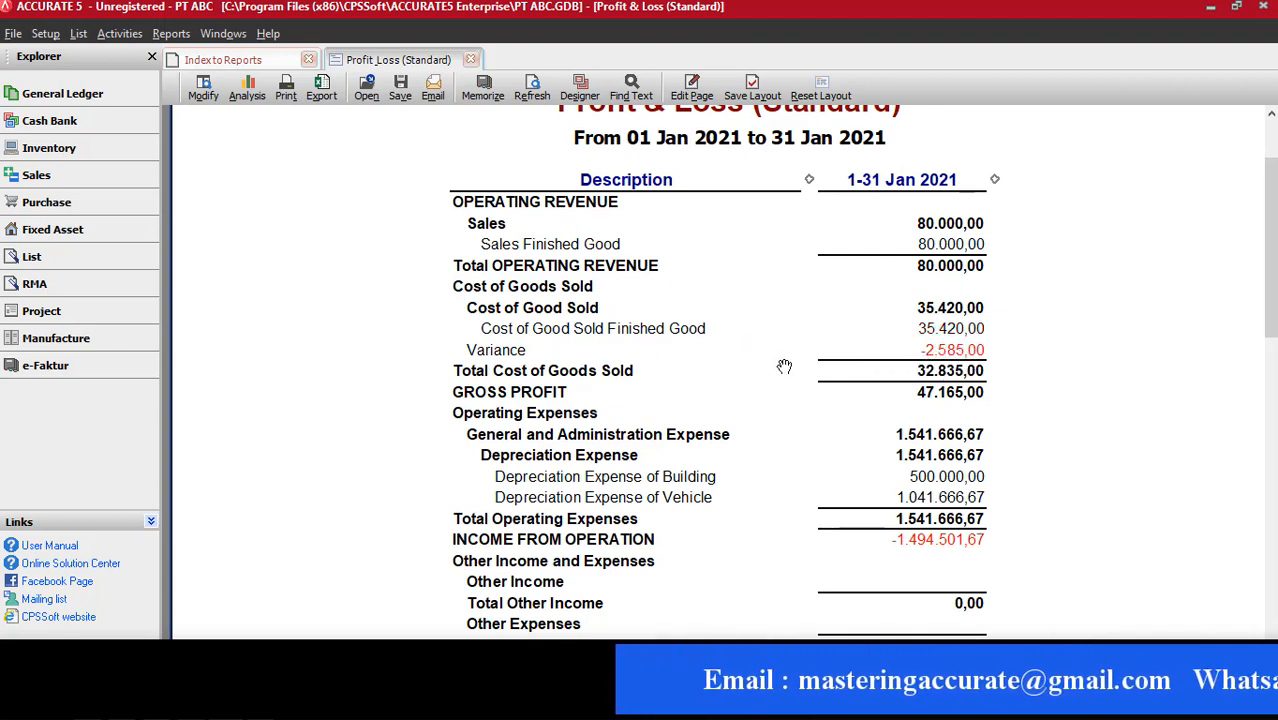
Open the journal voucher list and filter it to Production Period End entries only, without a date restriction.
left_click(119, 36)
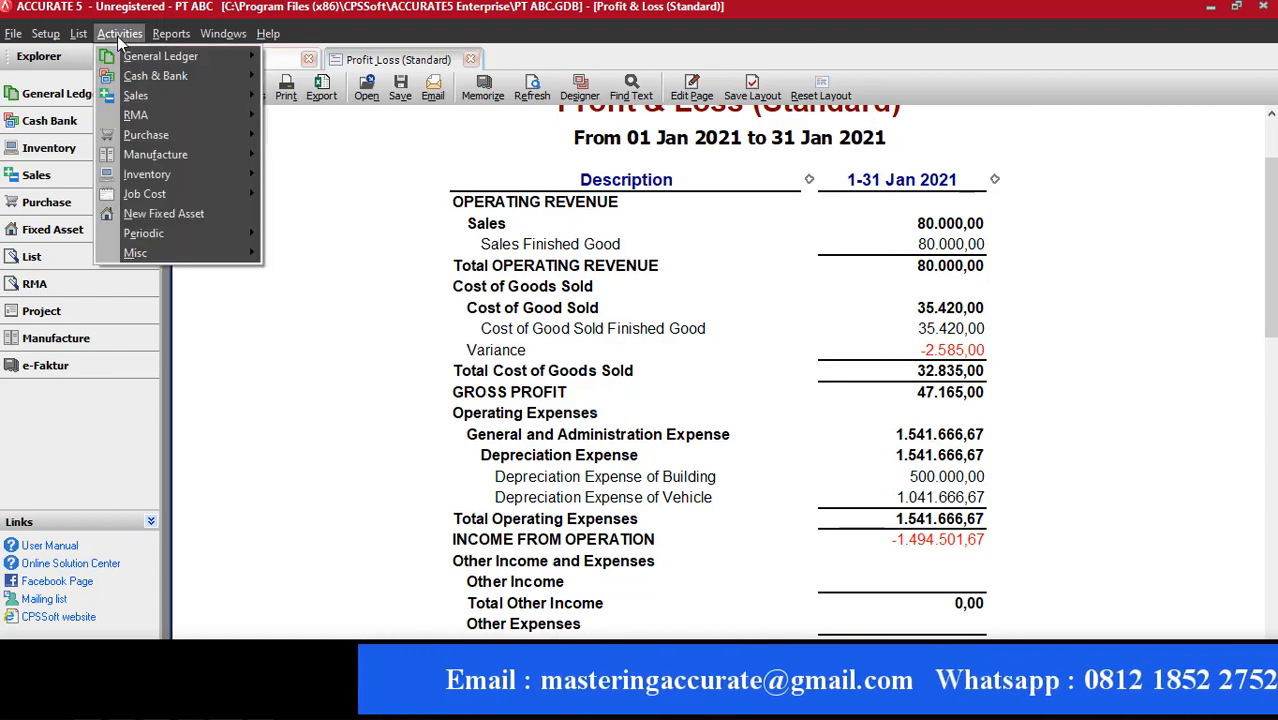
mouse_move(78, 34)
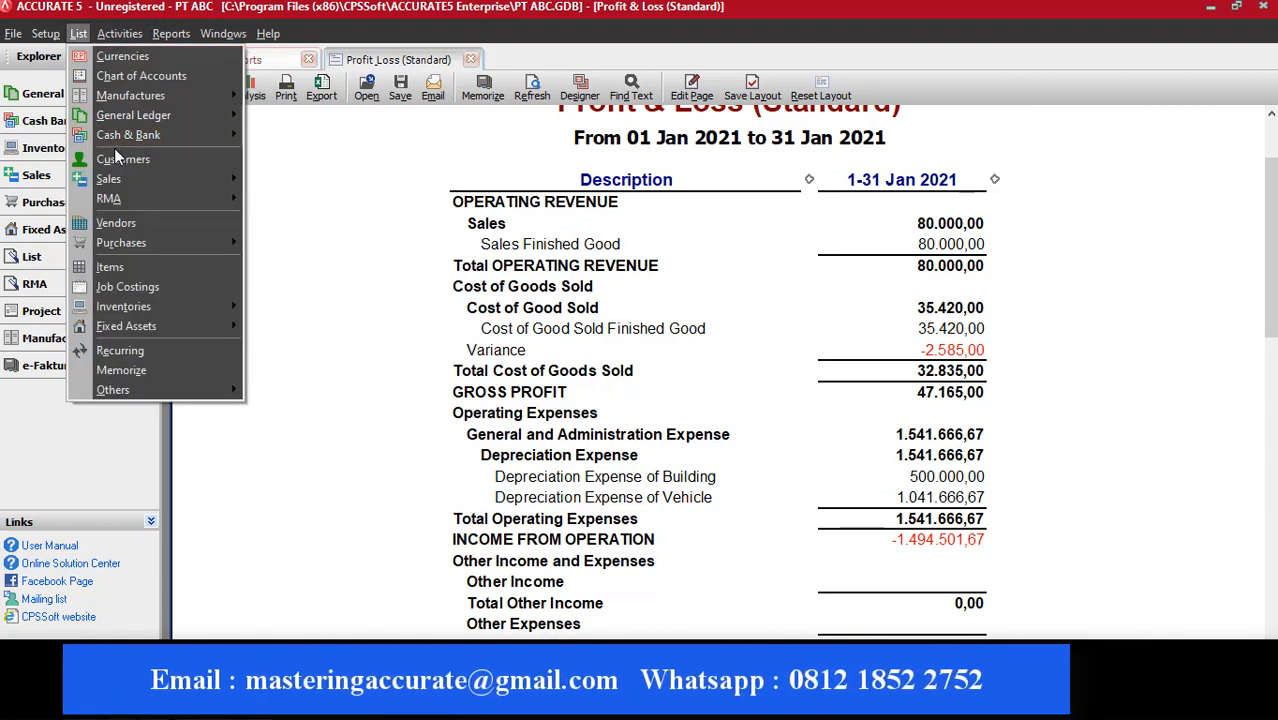
mouse_move(142, 117)
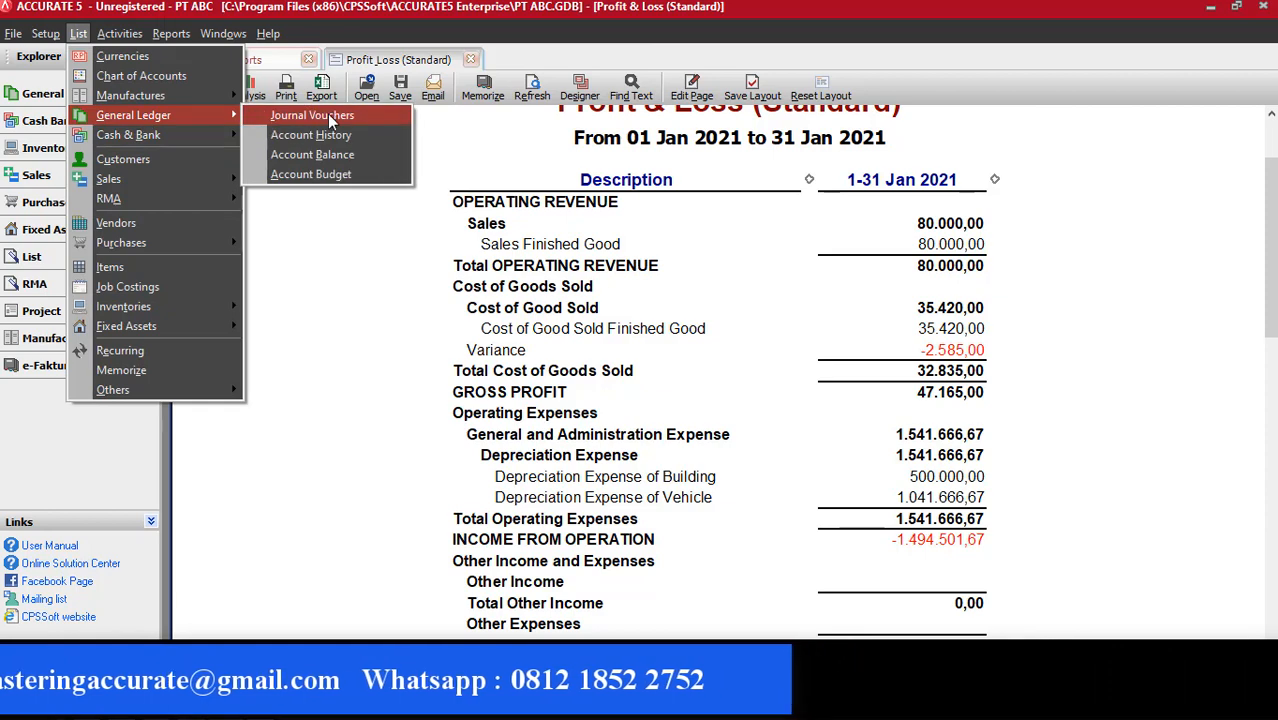
left_click(312, 115)
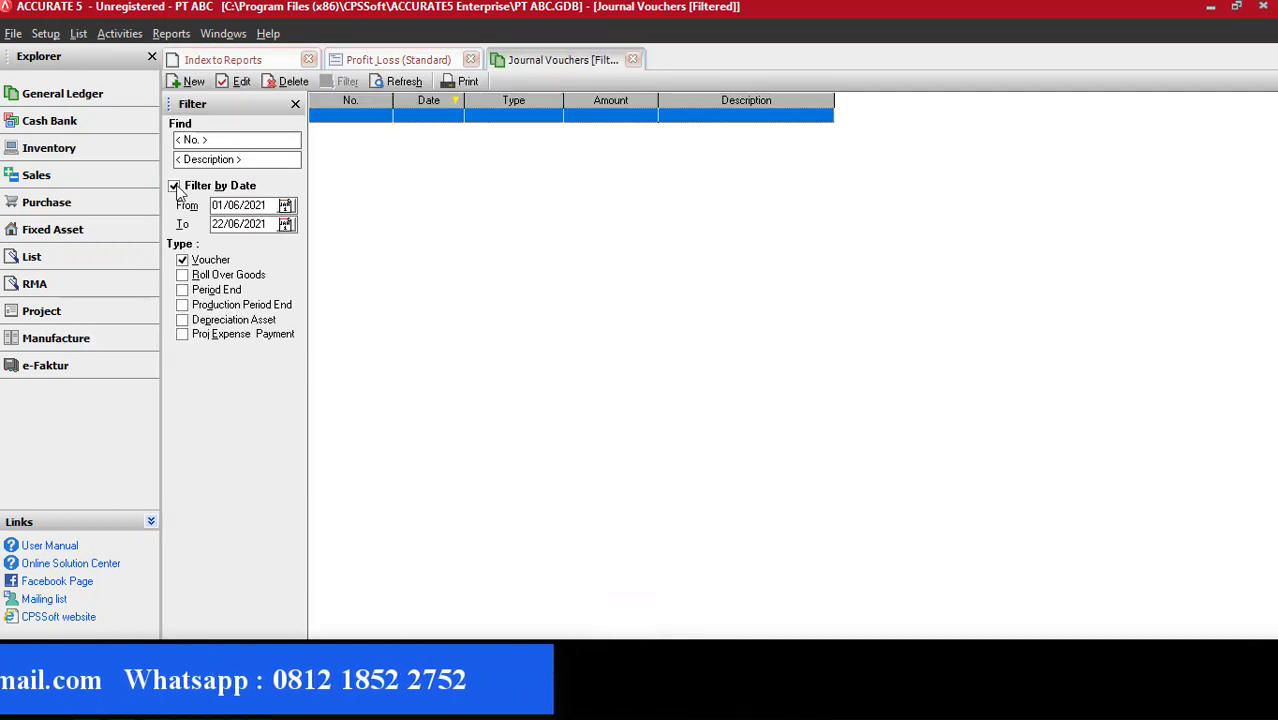
left_click(175, 187)
left_click(182, 217)
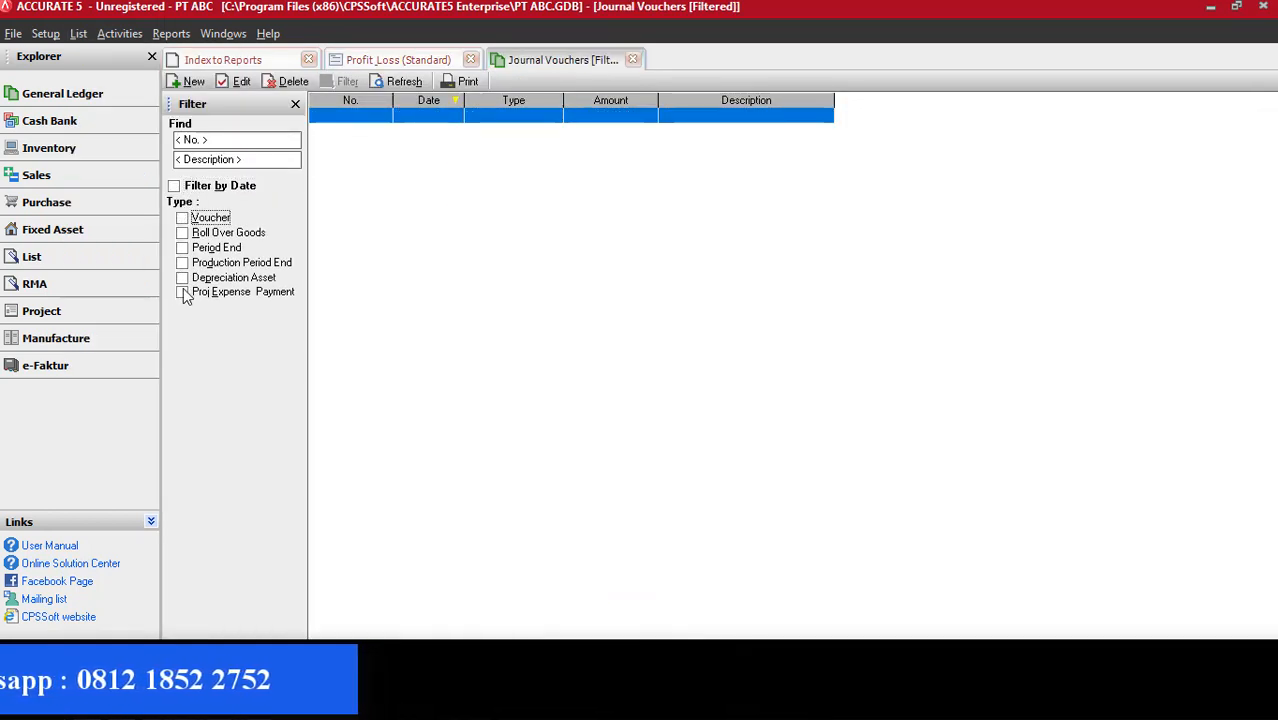
left_click(182, 262)
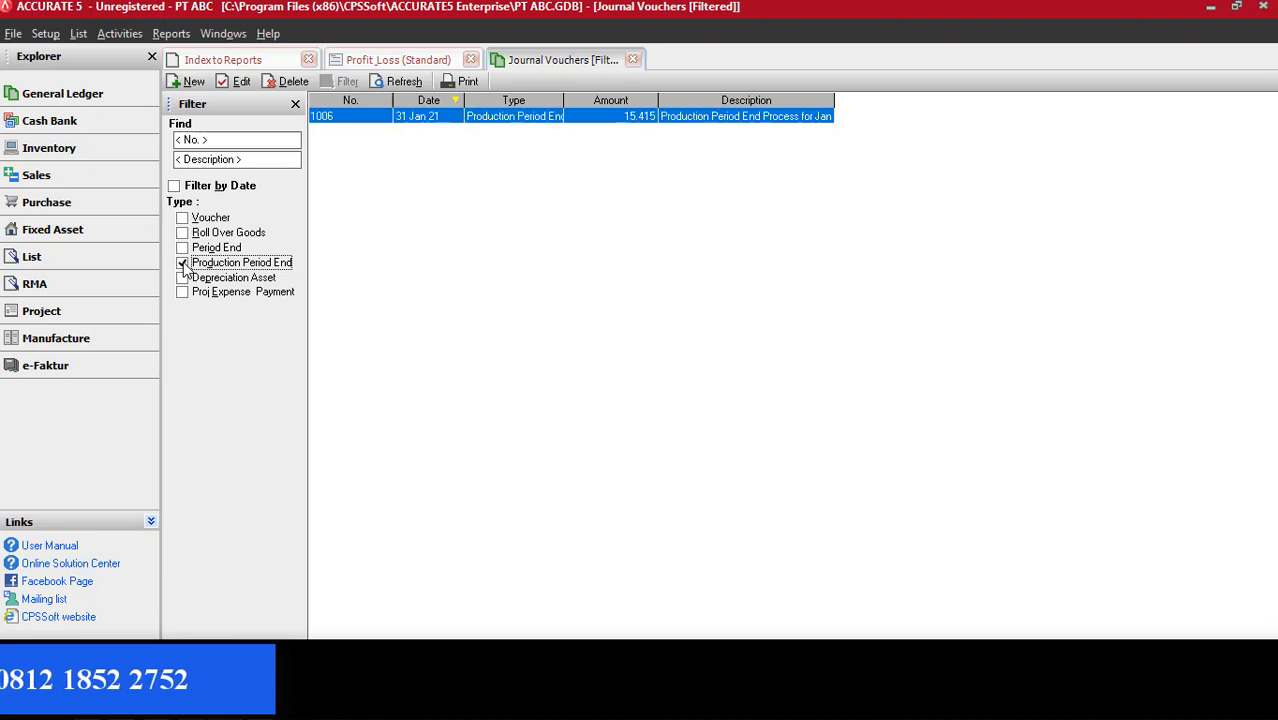
Compare the entries of the January production period-end voucher with the Profit & Loss report, and close the voucher and its list.
double_click(527, 117)
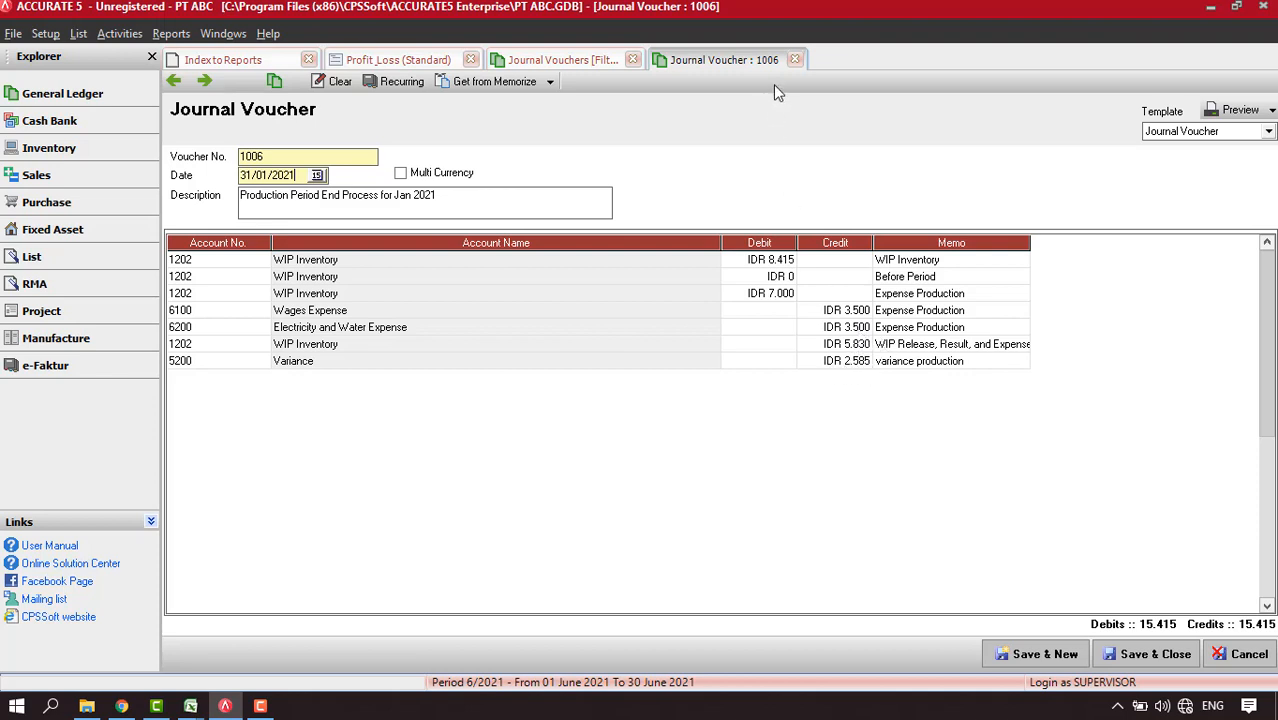
left_click(795, 59)
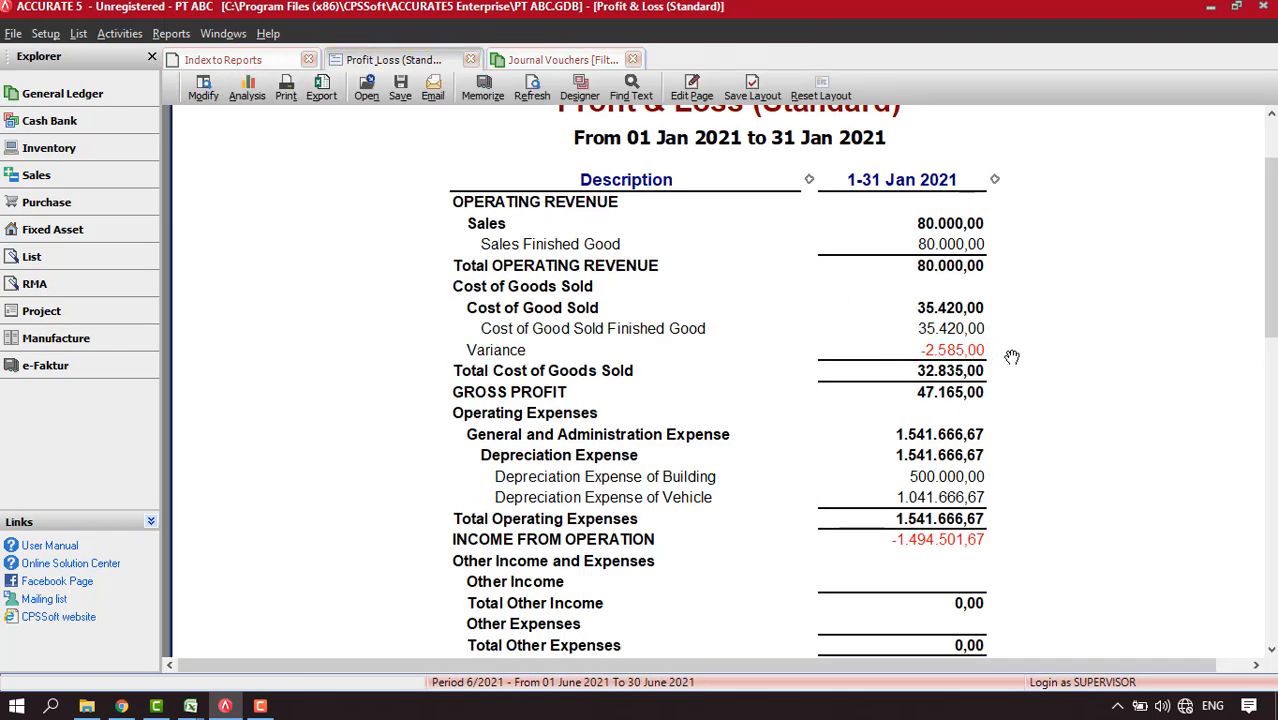
scroll(1012, 357, "down", 2)
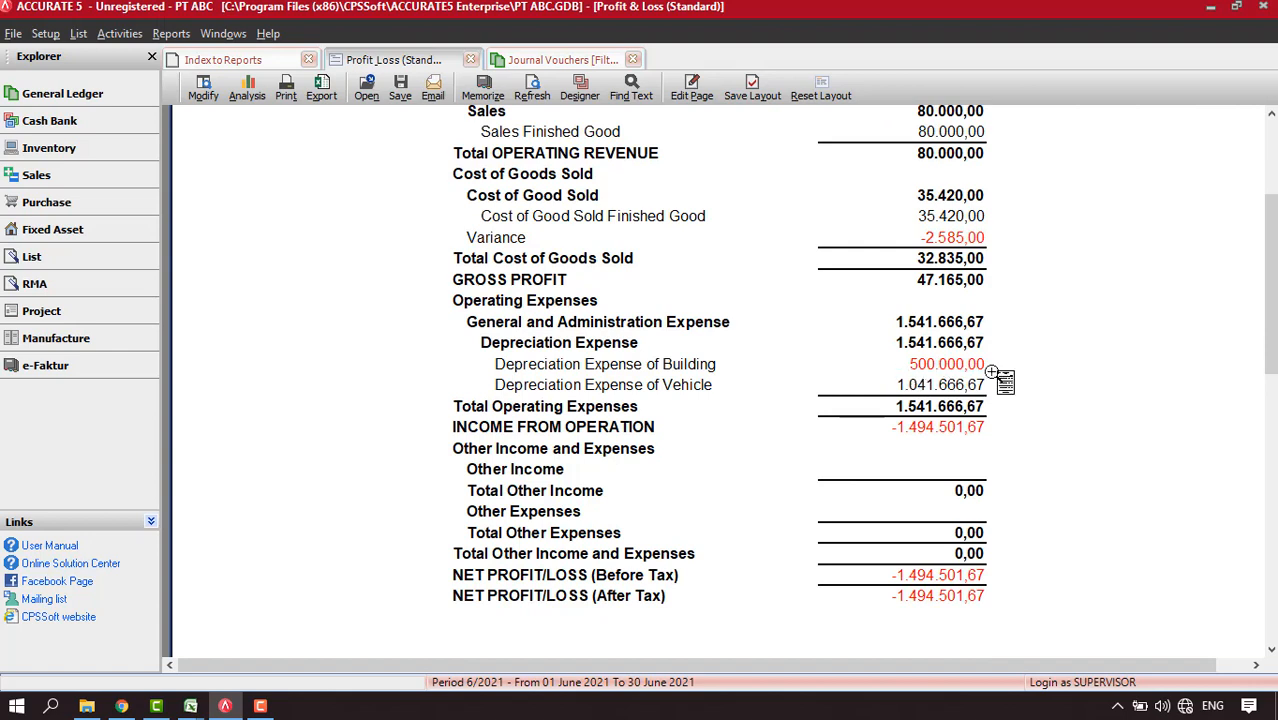
scroll(970, 417, "down", 1)
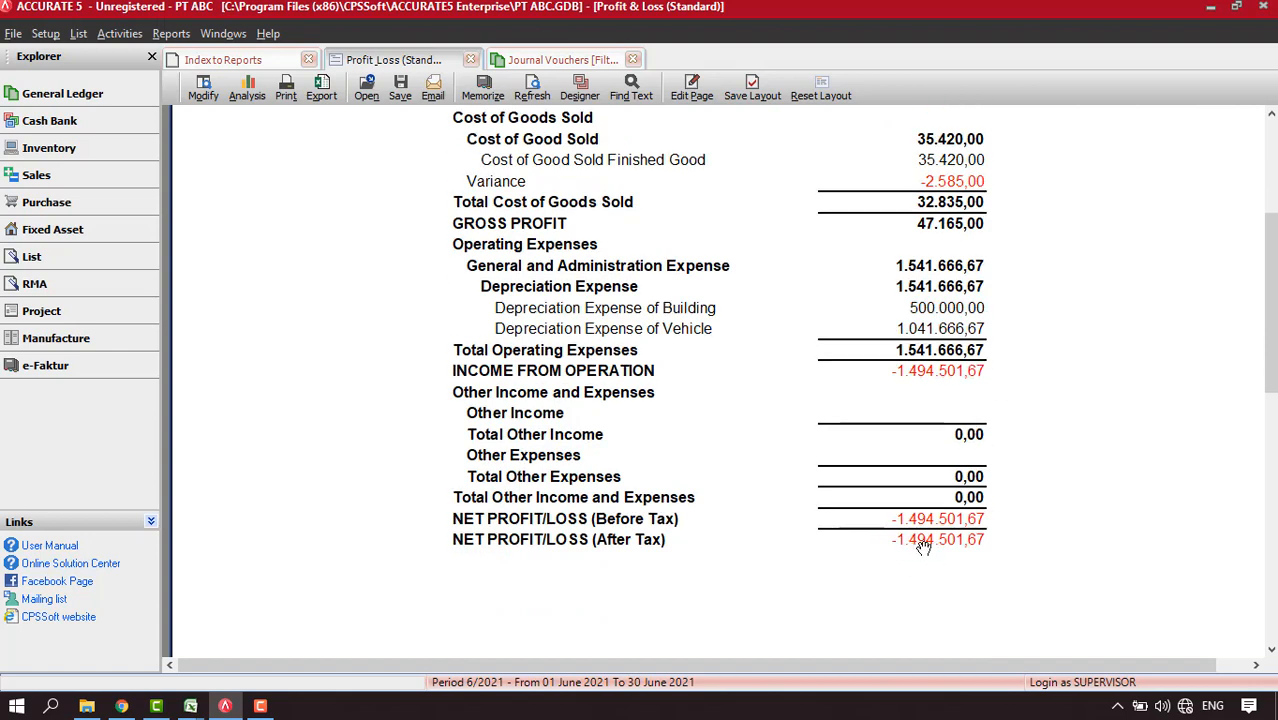
scroll(1041, 516, "up", 2)
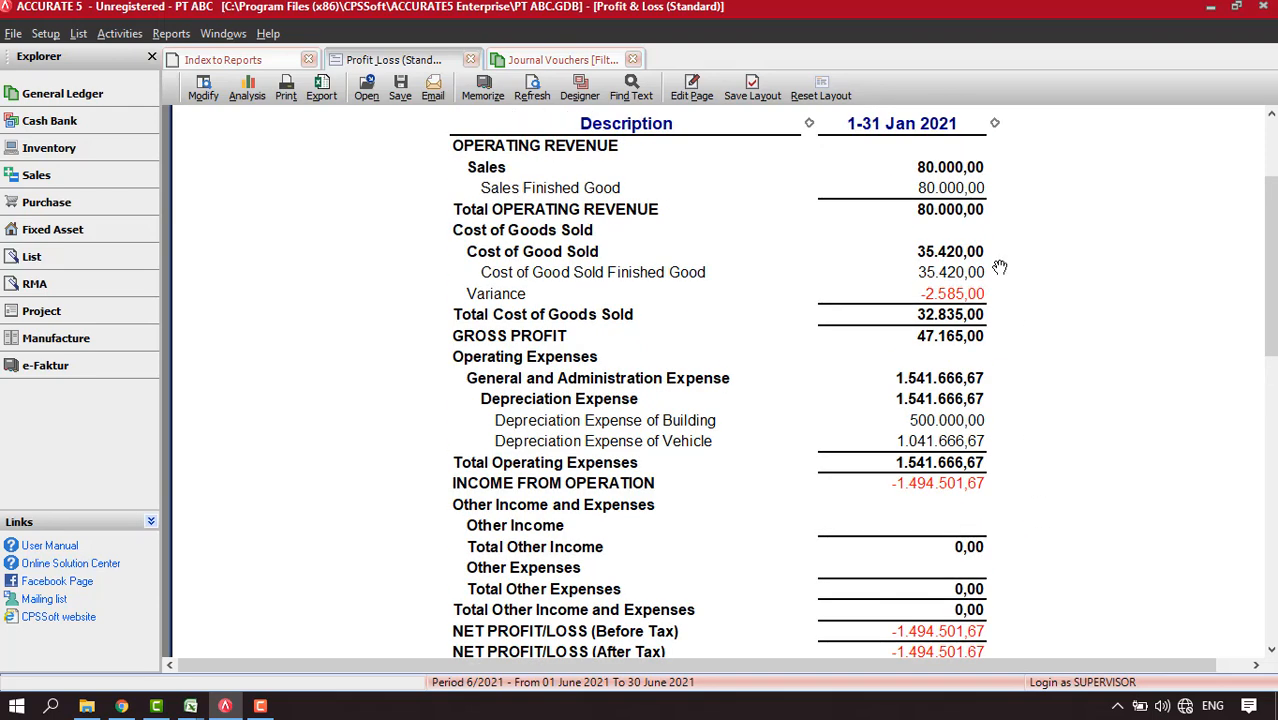
scroll(1035, 345, "down", 2)
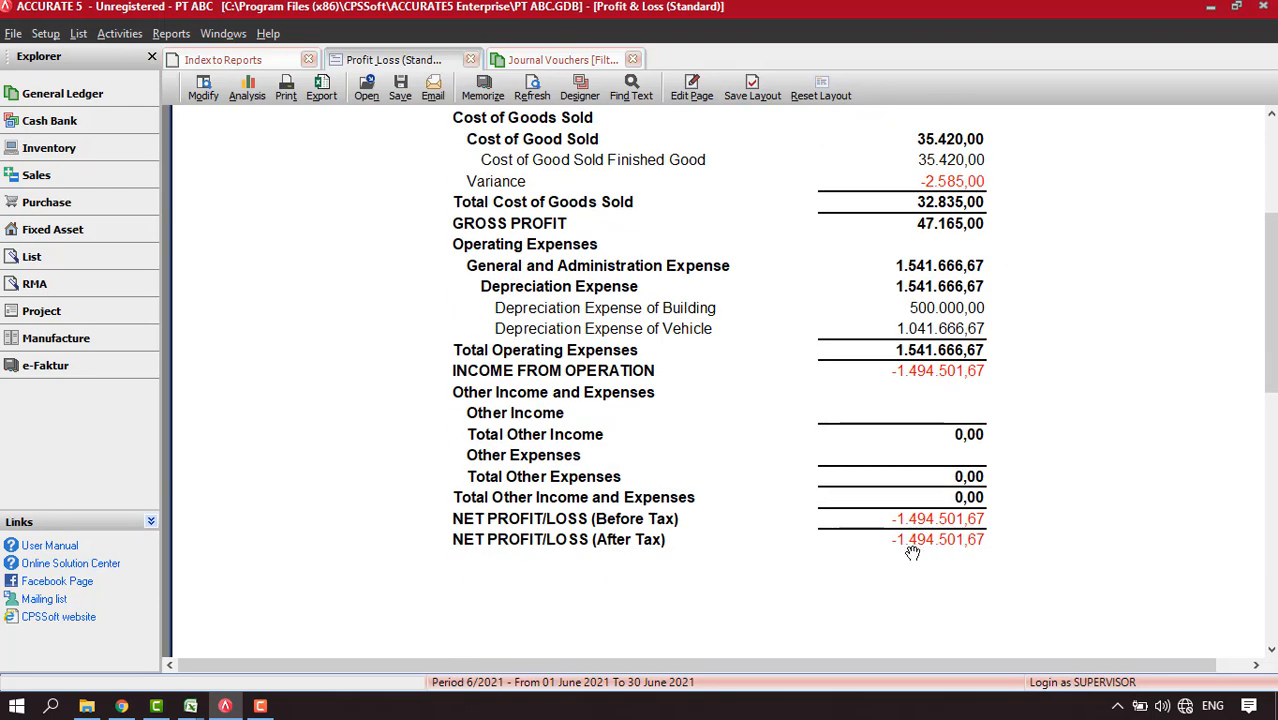
scroll(989, 483, "up", 1)
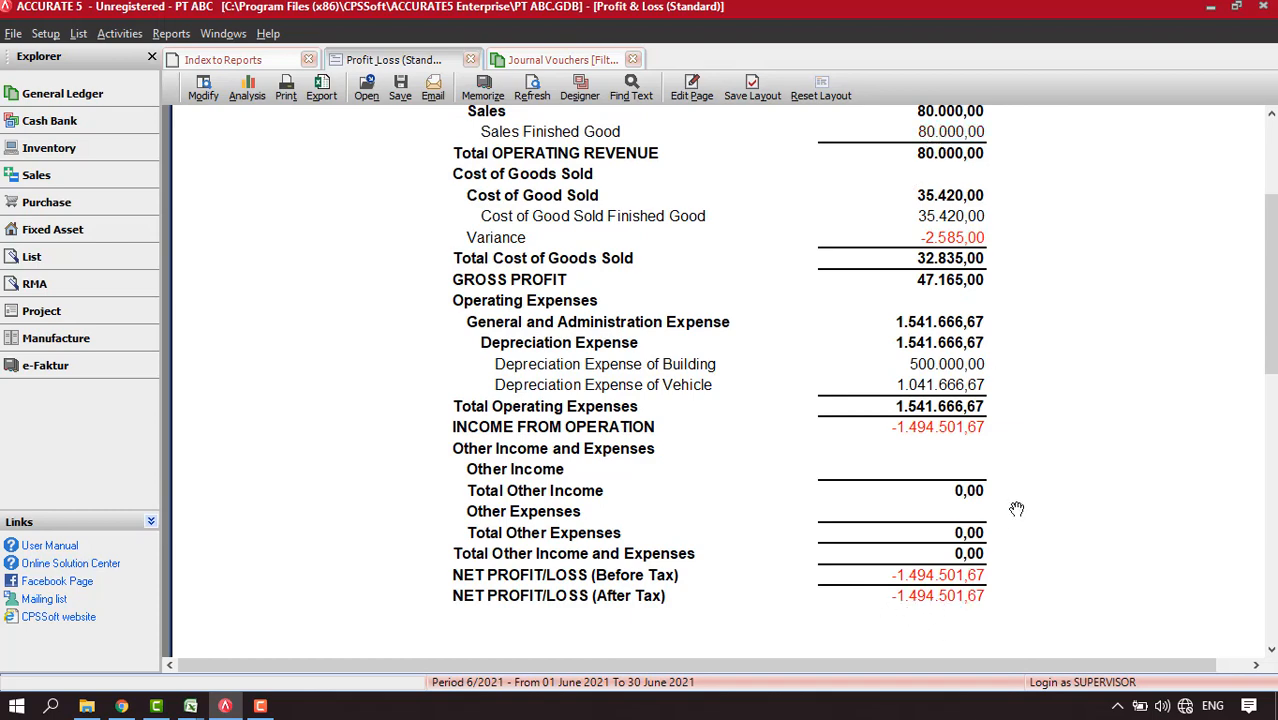
scroll(656, 185, "up", 1)
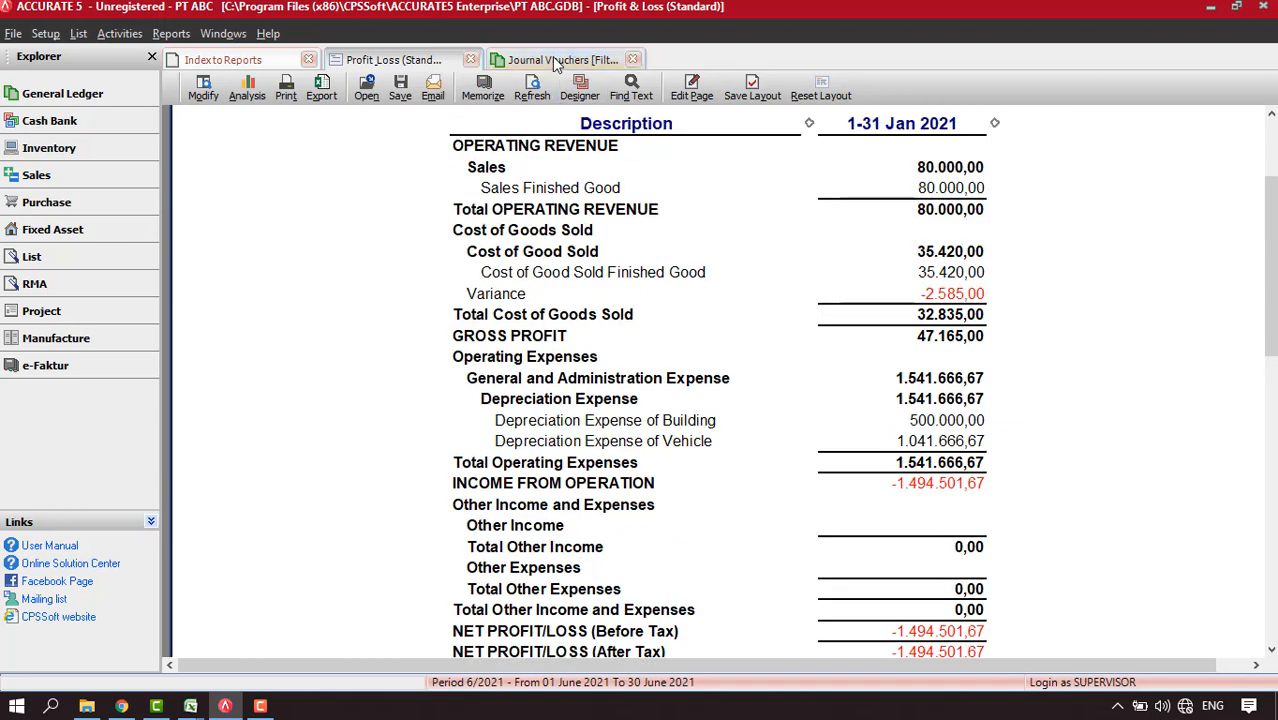
left_click(636, 60)
Generate the Balance Sheet (Standard) report as of the end of January 2021 and examine its inventory balances at 150 %.
left_click(521, 134)
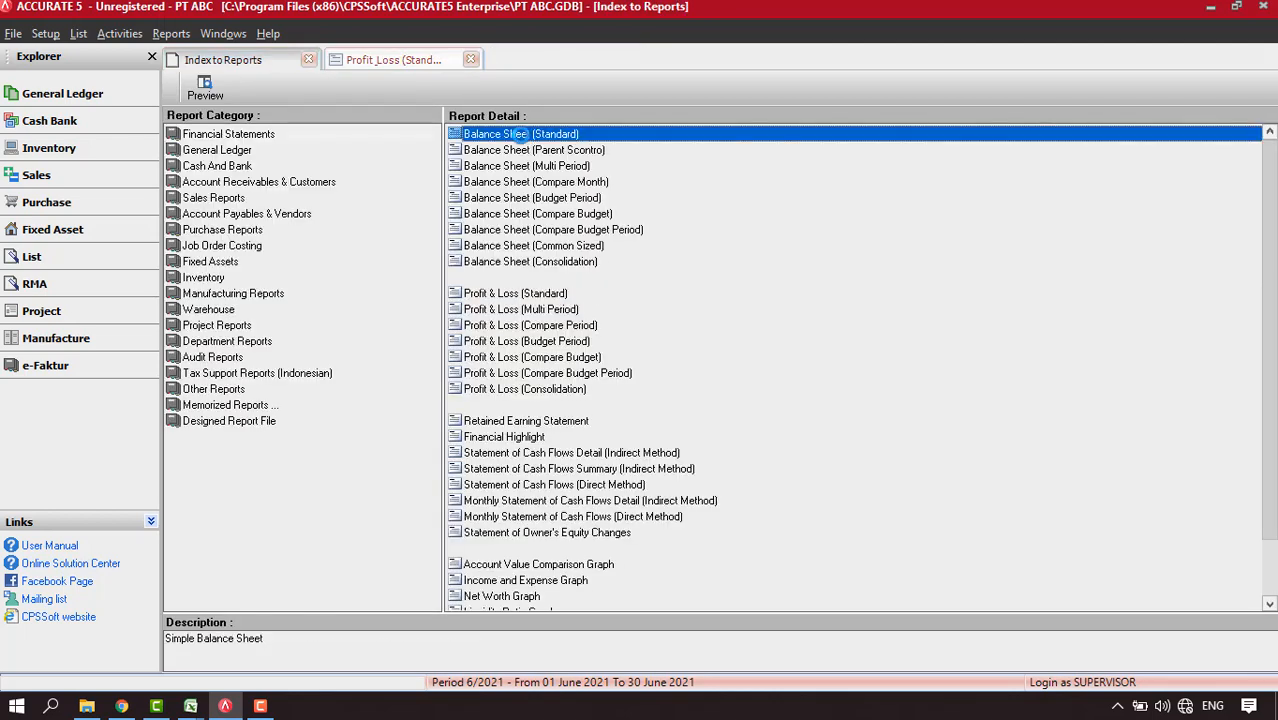
double_click(521, 134)
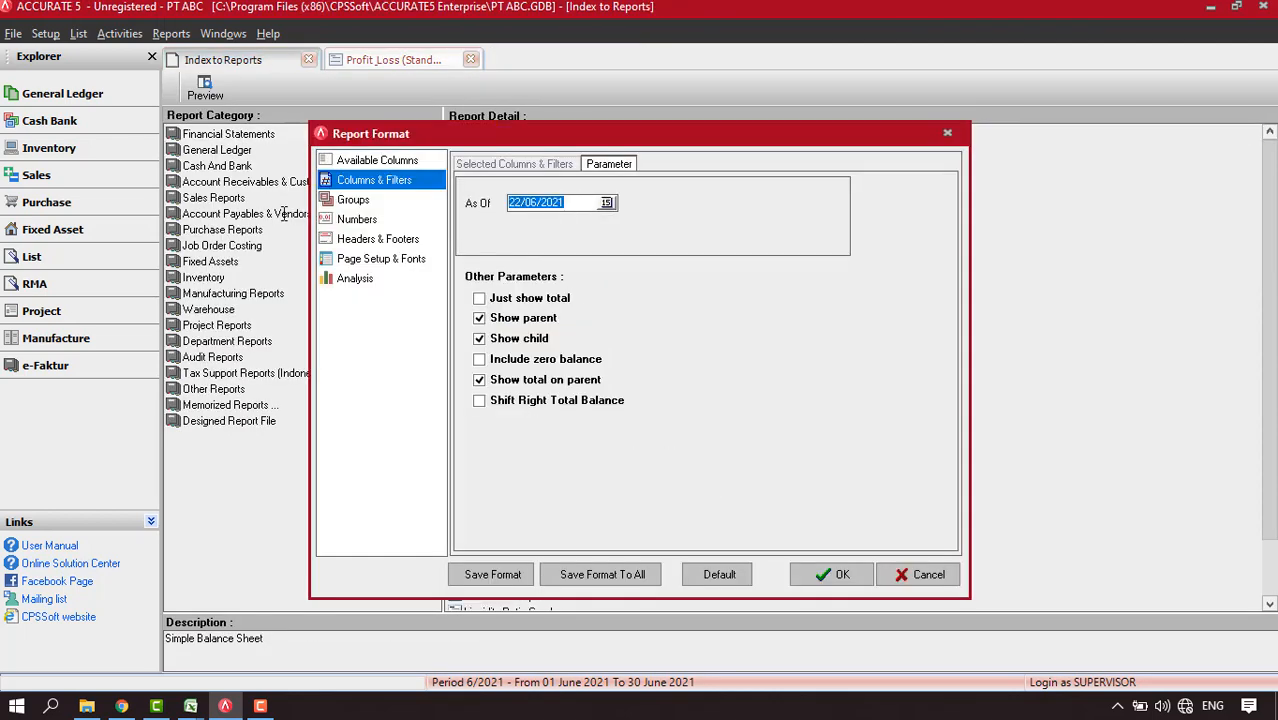
type("31")
key("Return")
scroll(830, 416, "down", 5)
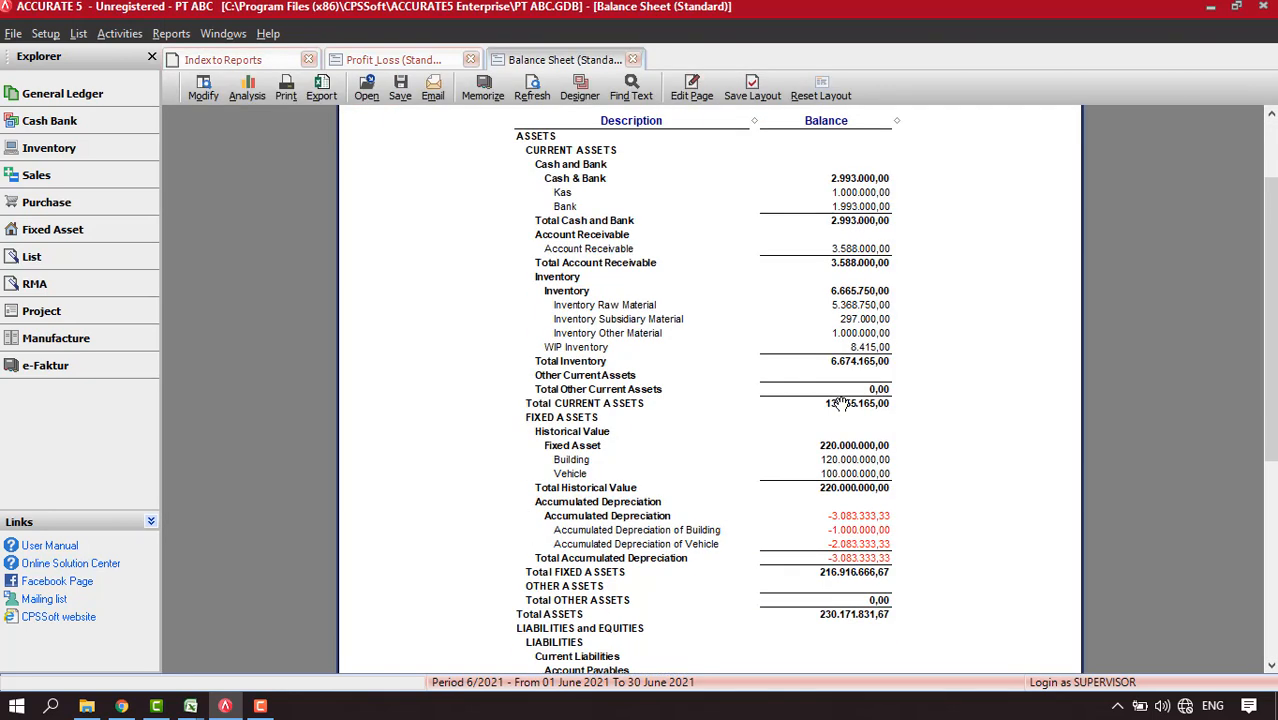
right_click(428, 226)
left_click(450, 254)
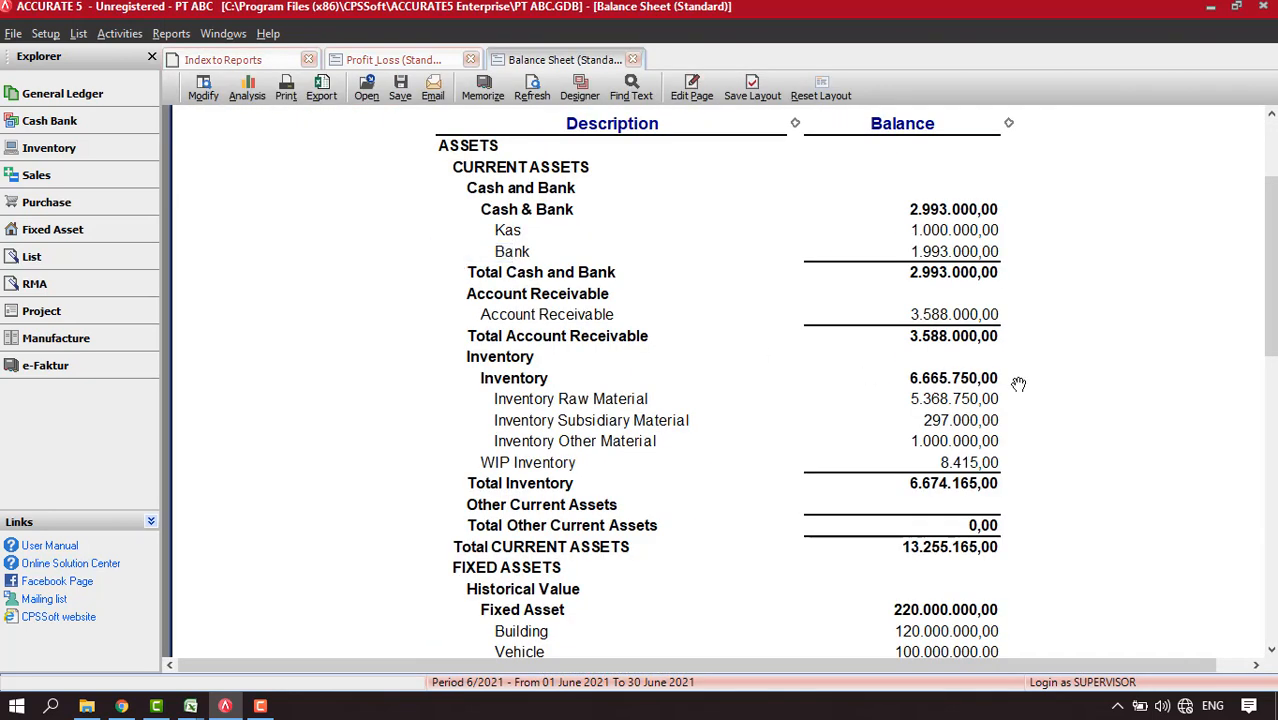
scroll(1018, 384, "down", 1)
scroll(1018, 384, "down", 1)
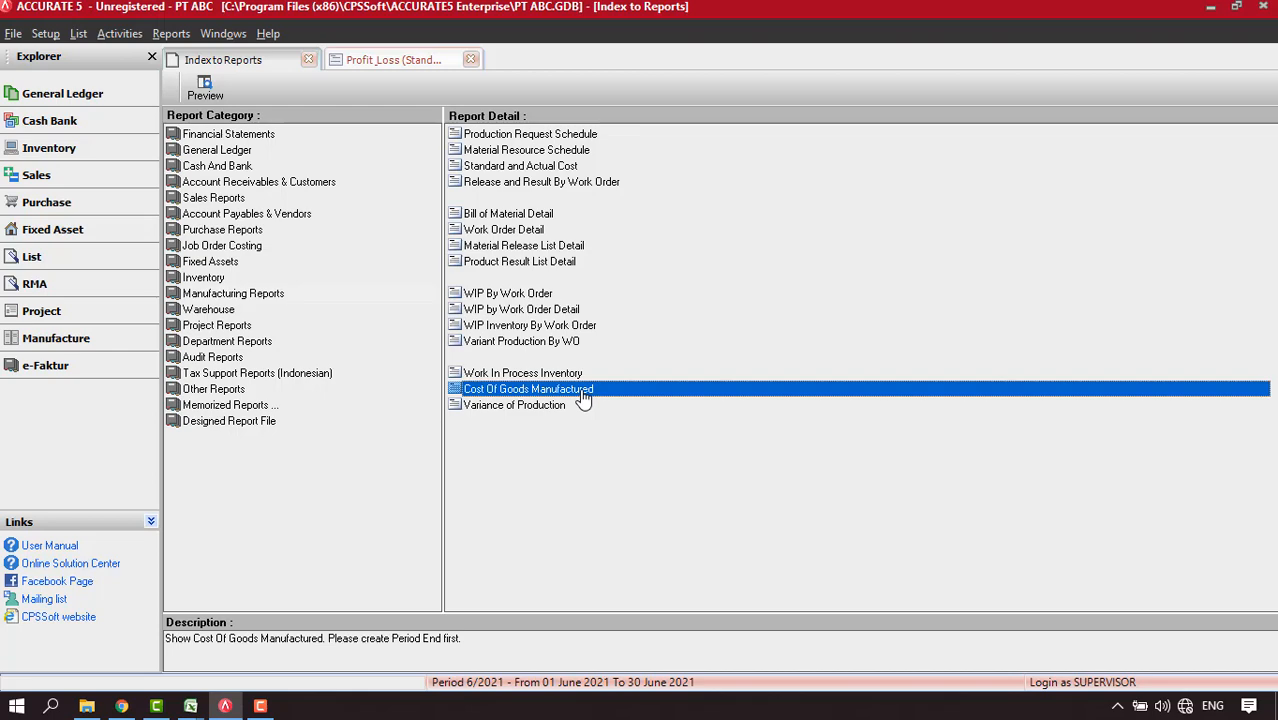
Generate the Cost Of Goods Manufactured report as of period 1 of 2021.
double_click(583, 393)
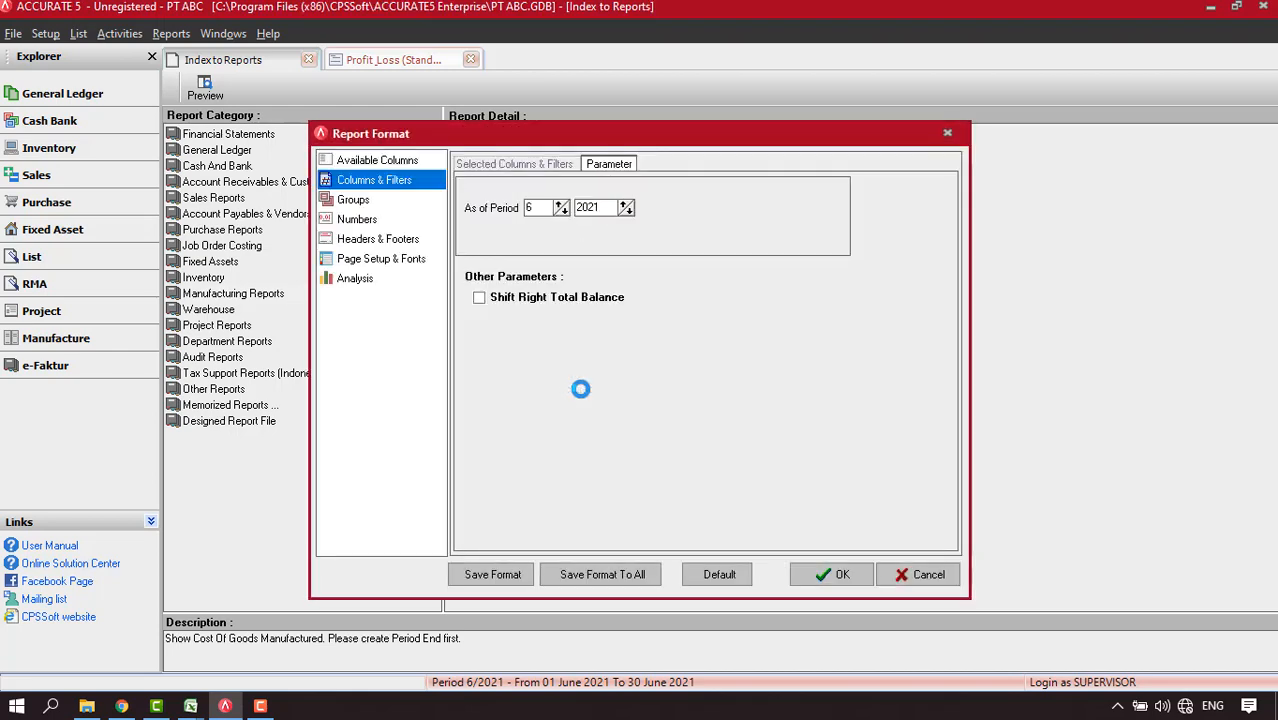
left_click(565, 212)
left_click(568, 212)
left_click(568, 212)
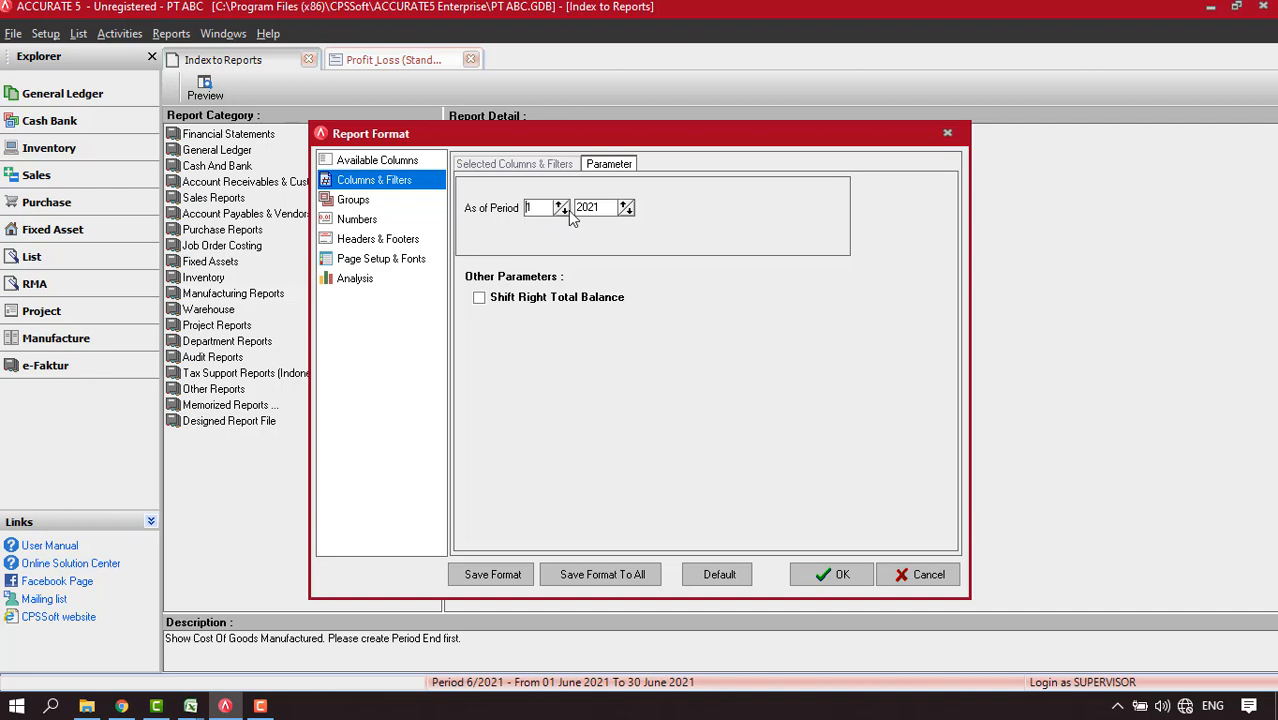
left_click(853, 574)
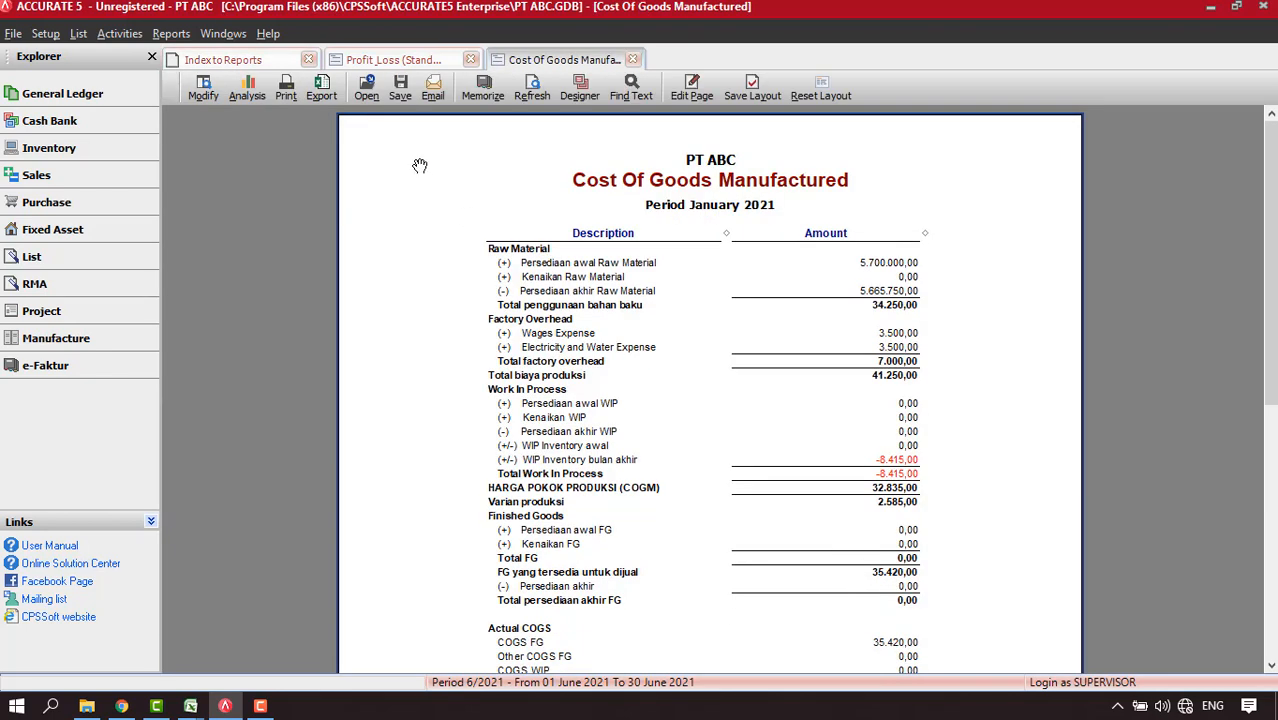
Examine the raw material, overhead, work in process, variance and actual COGS lines of the Cost Of Goods Manufactured report at 150 %, and close it.
right_click(414, 163)
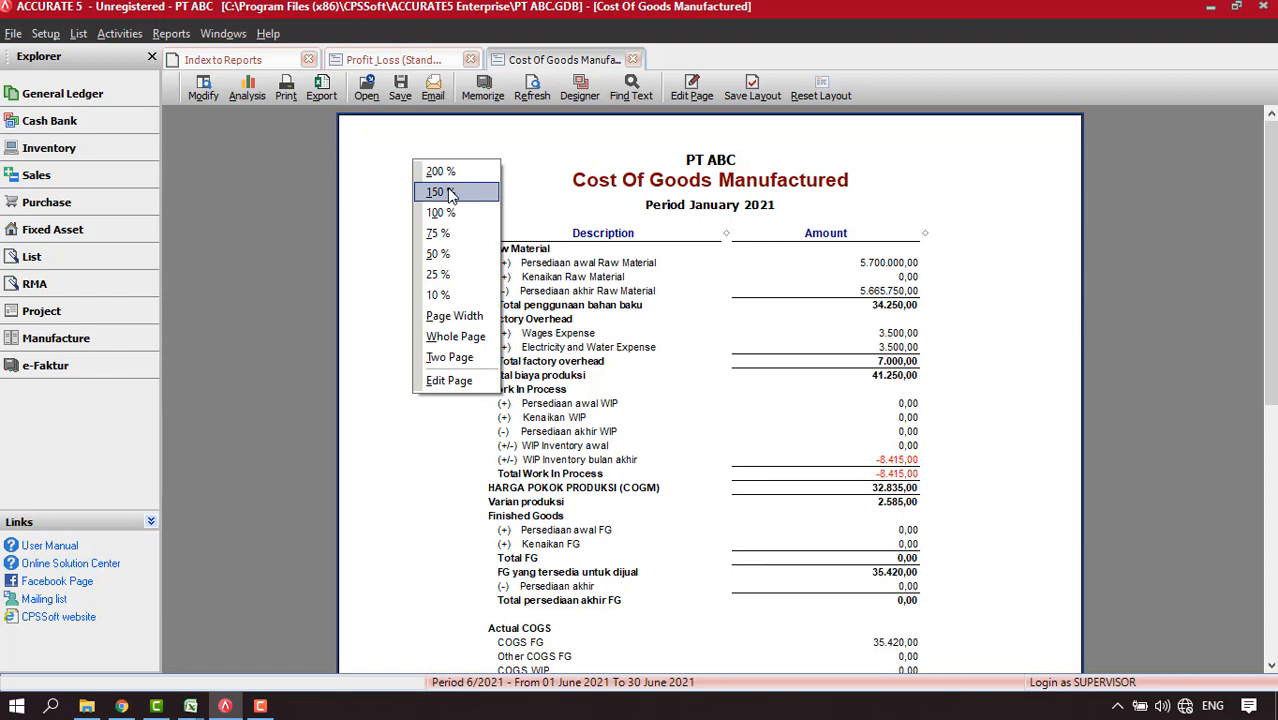
left_click(448, 192)
scroll(1000, 298, "down", 1)
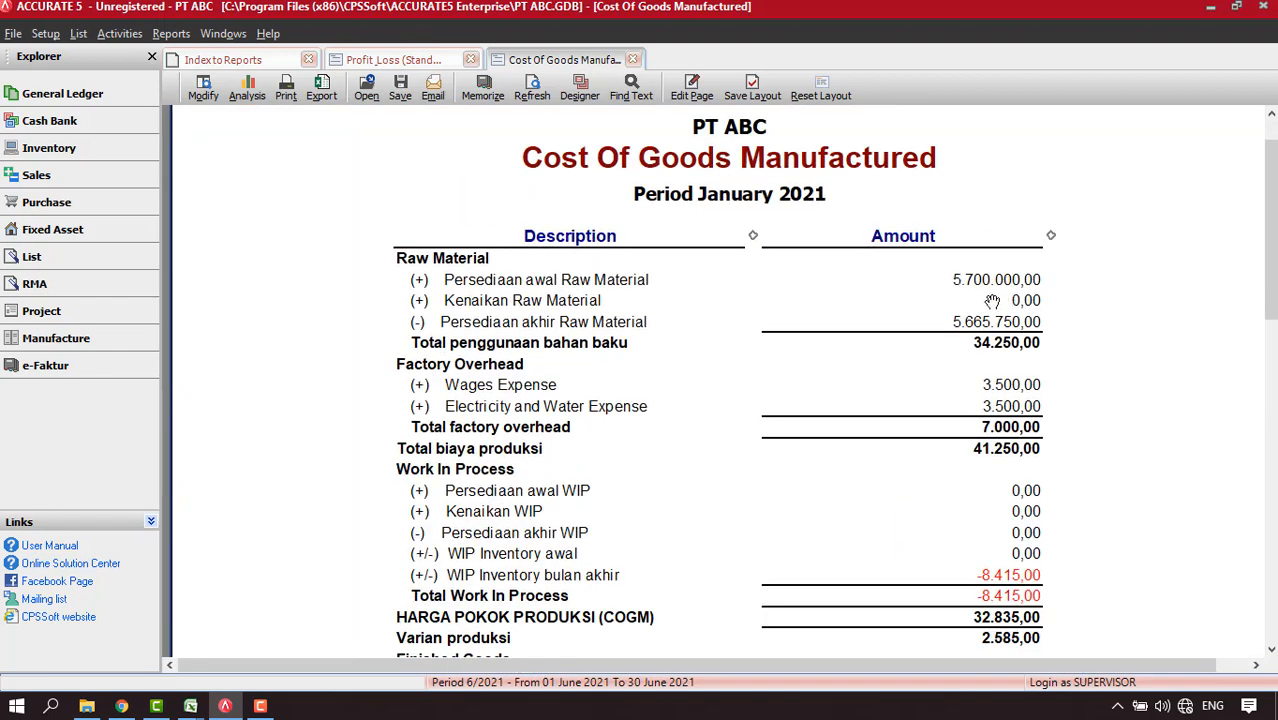
scroll(1043, 280, "down", 2)
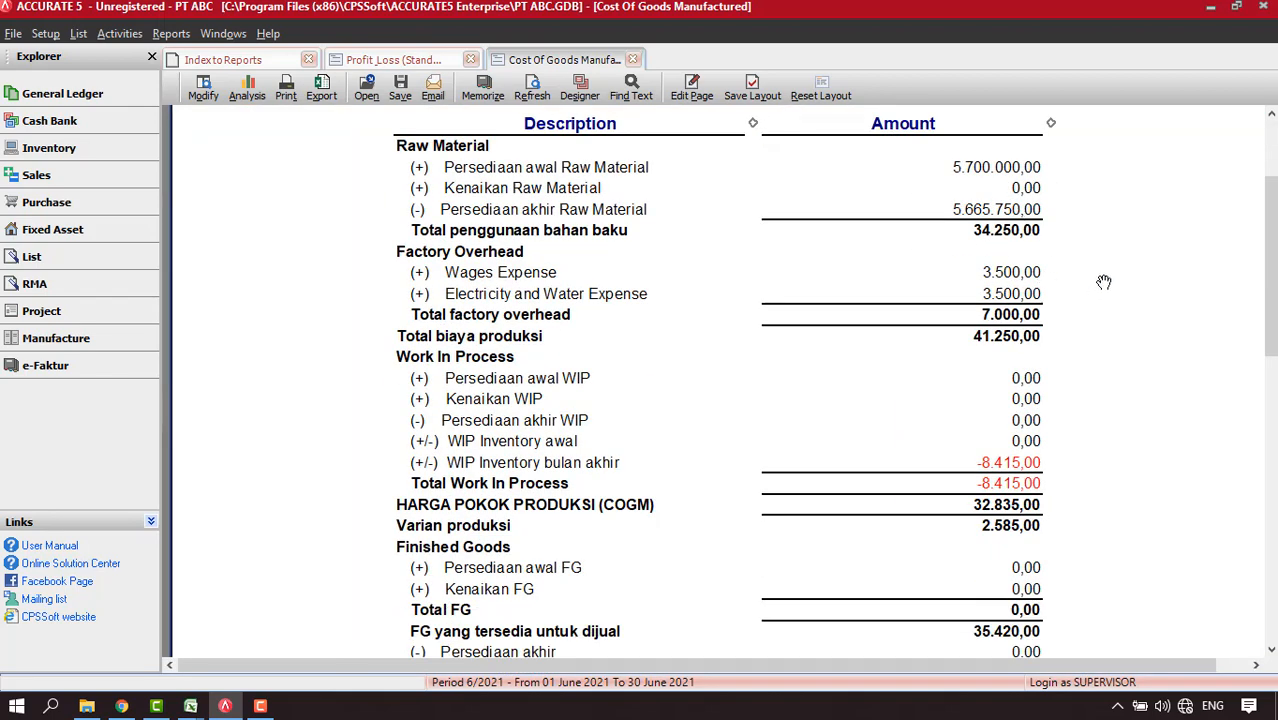
scroll(1040, 288, "down", 1)
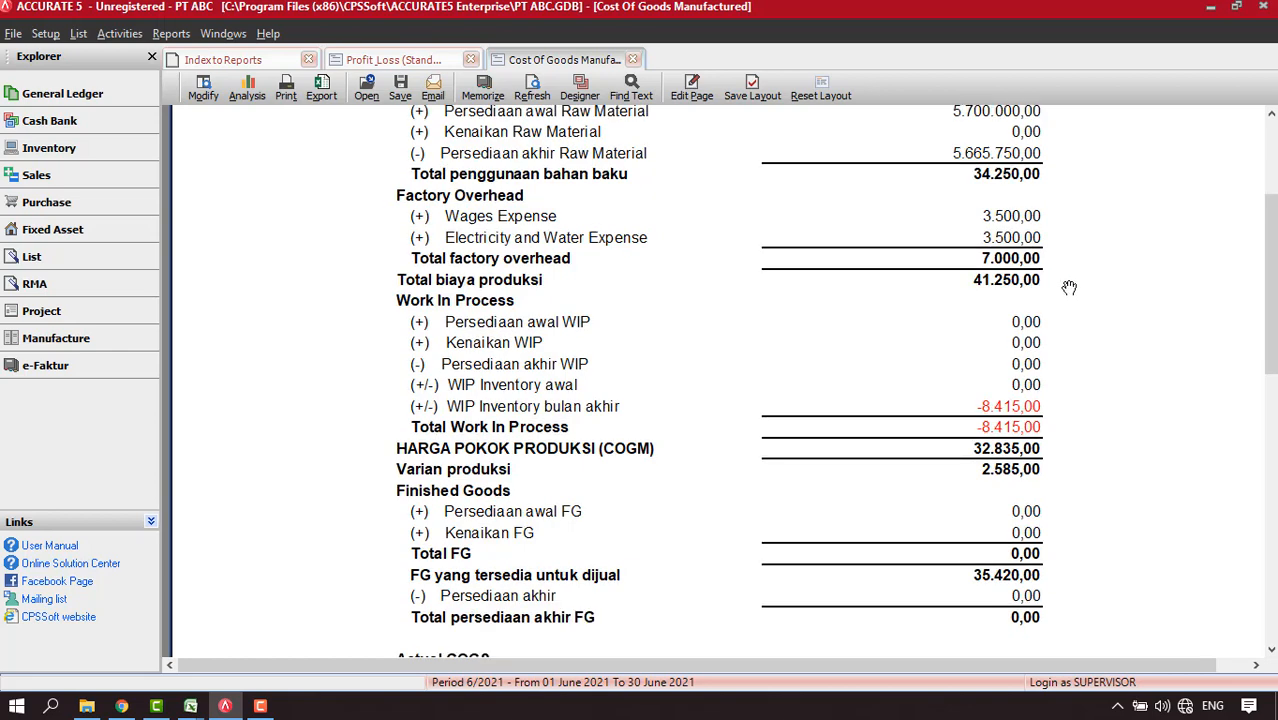
scroll(1090, 314, "down", 2)
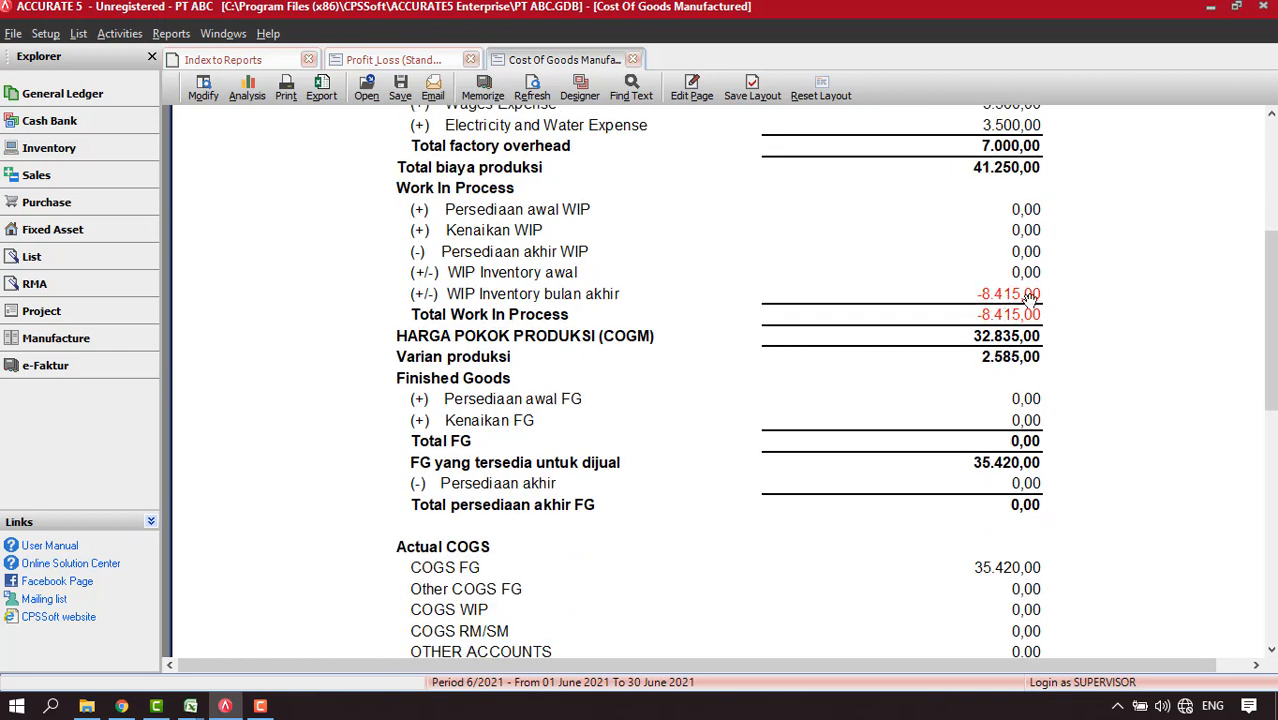
scroll(1081, 305, "down", 1)
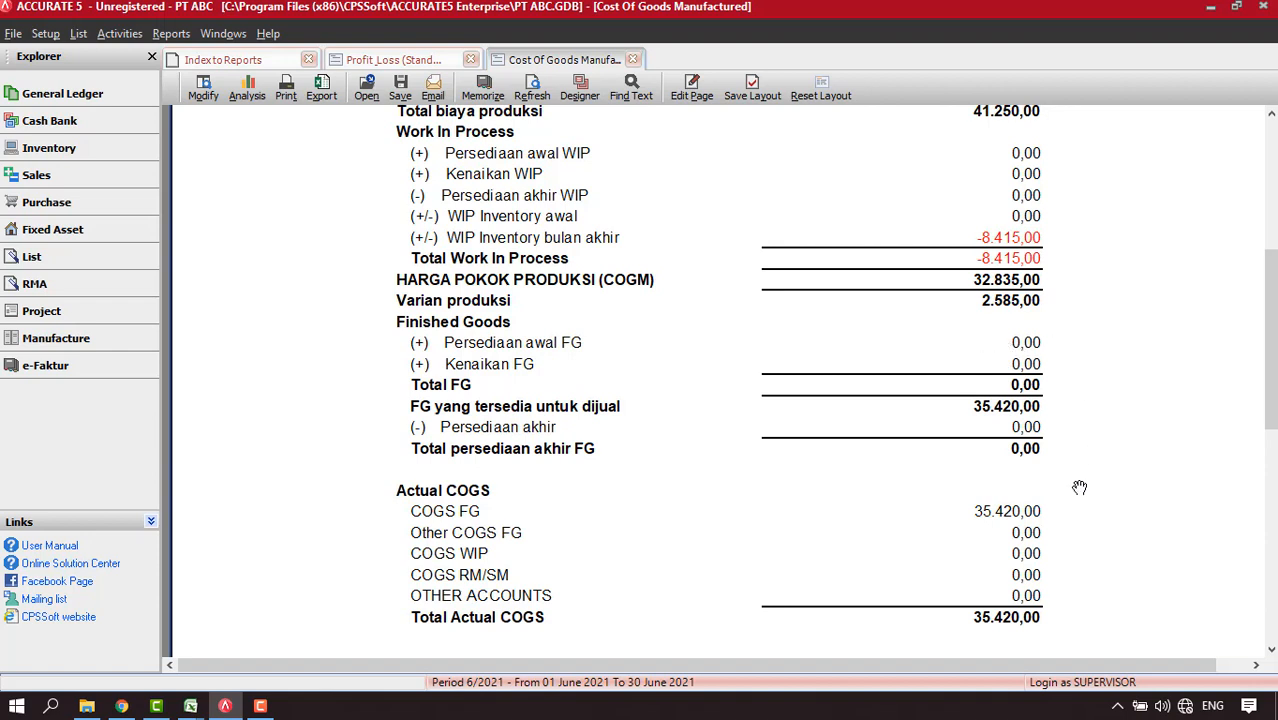
scroll(1013, 527, "down", 3)
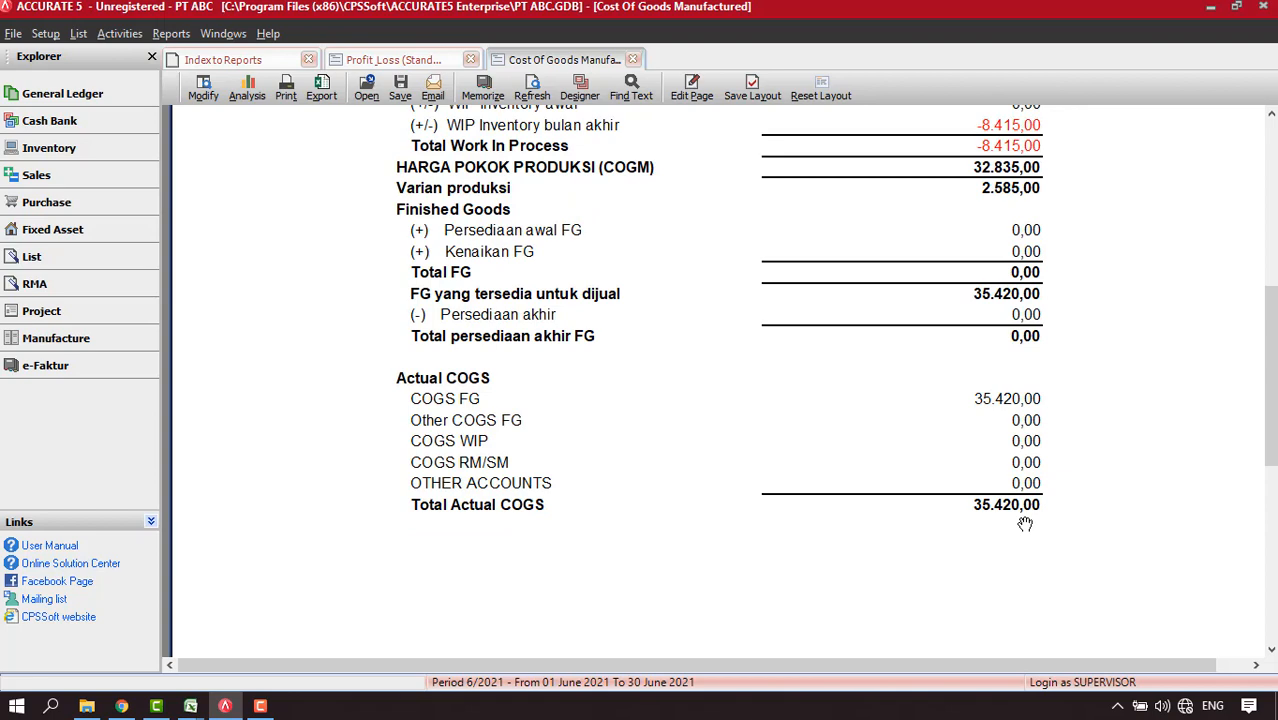
scroll(1025, 524, "up", 5)
left_click(633, 60)
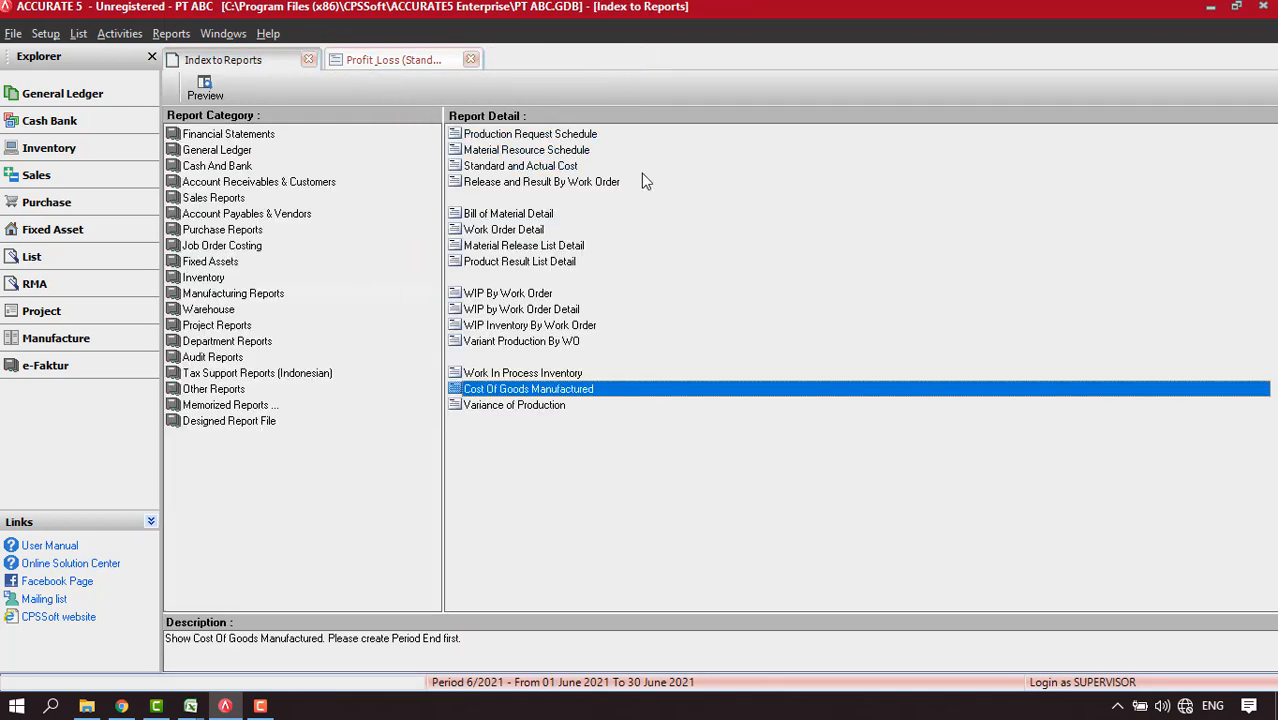
Generate the Standard and Actual Cost manufacturing report with its default columns and view the work order's costs at 150 %.
left_click(530, 166)
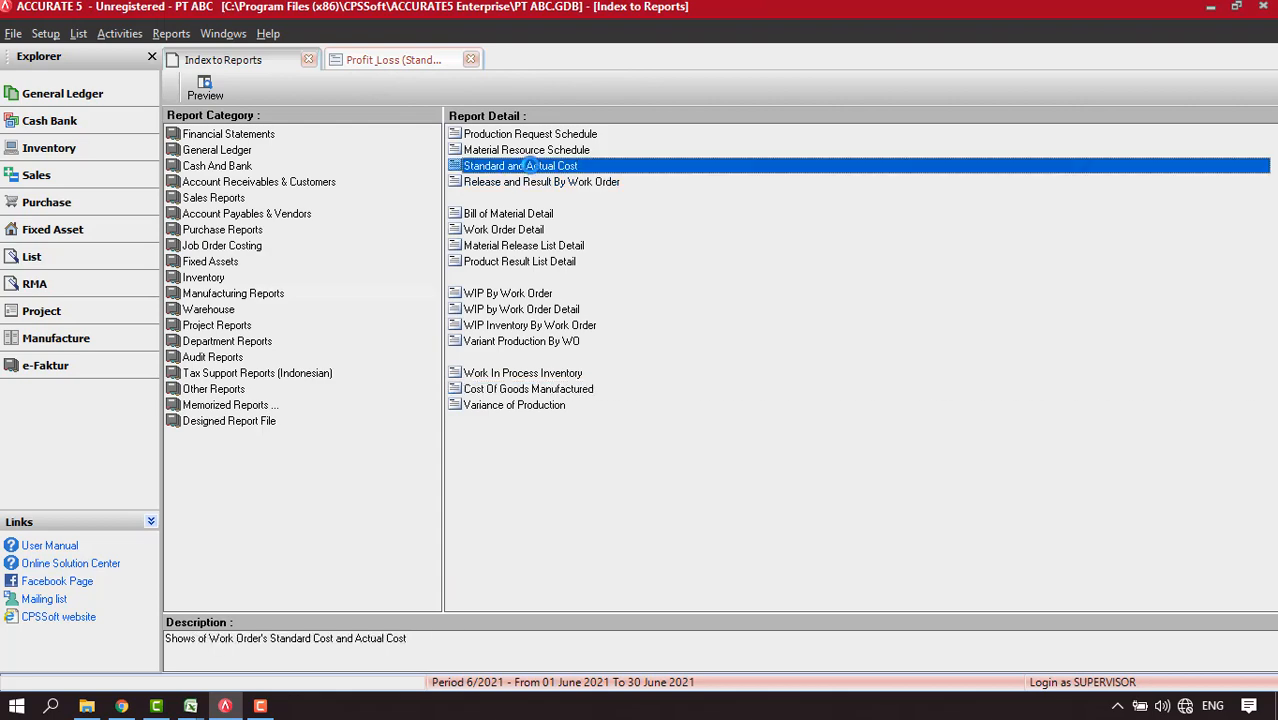
double_click(528, 166)
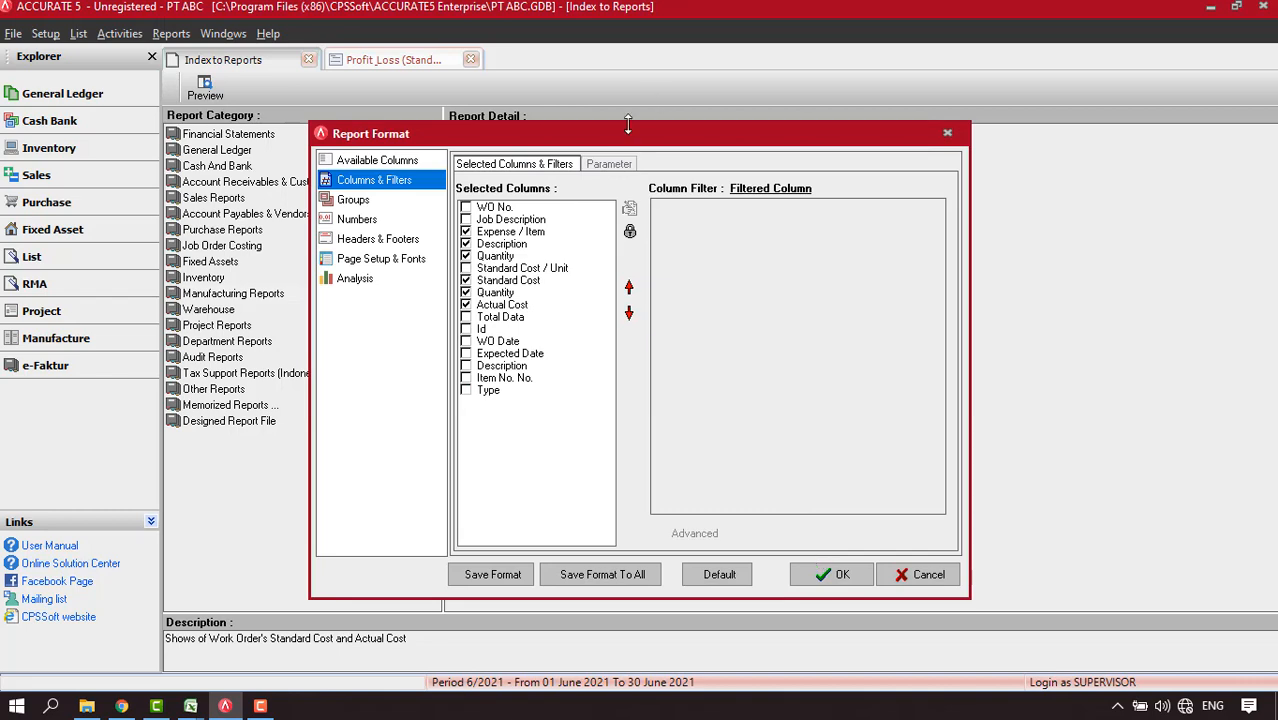
left_click(817, 577)
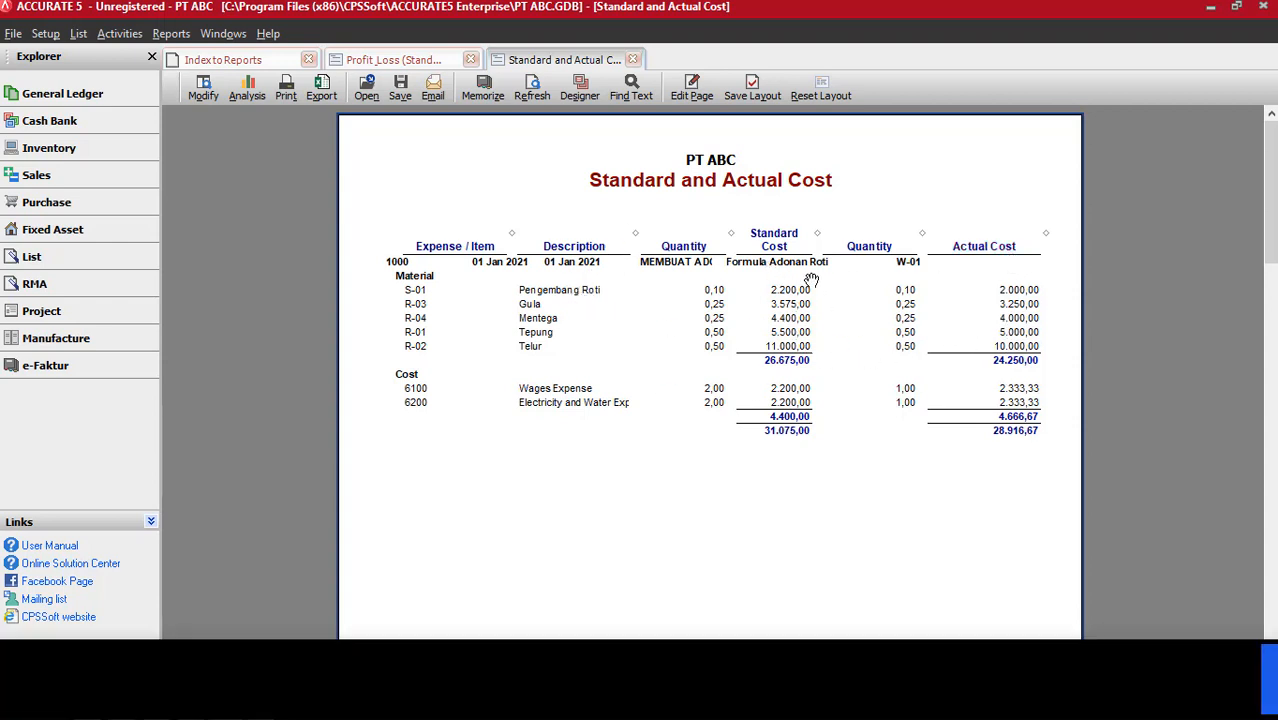
right_click(431, 193)
left_click(448, 211)
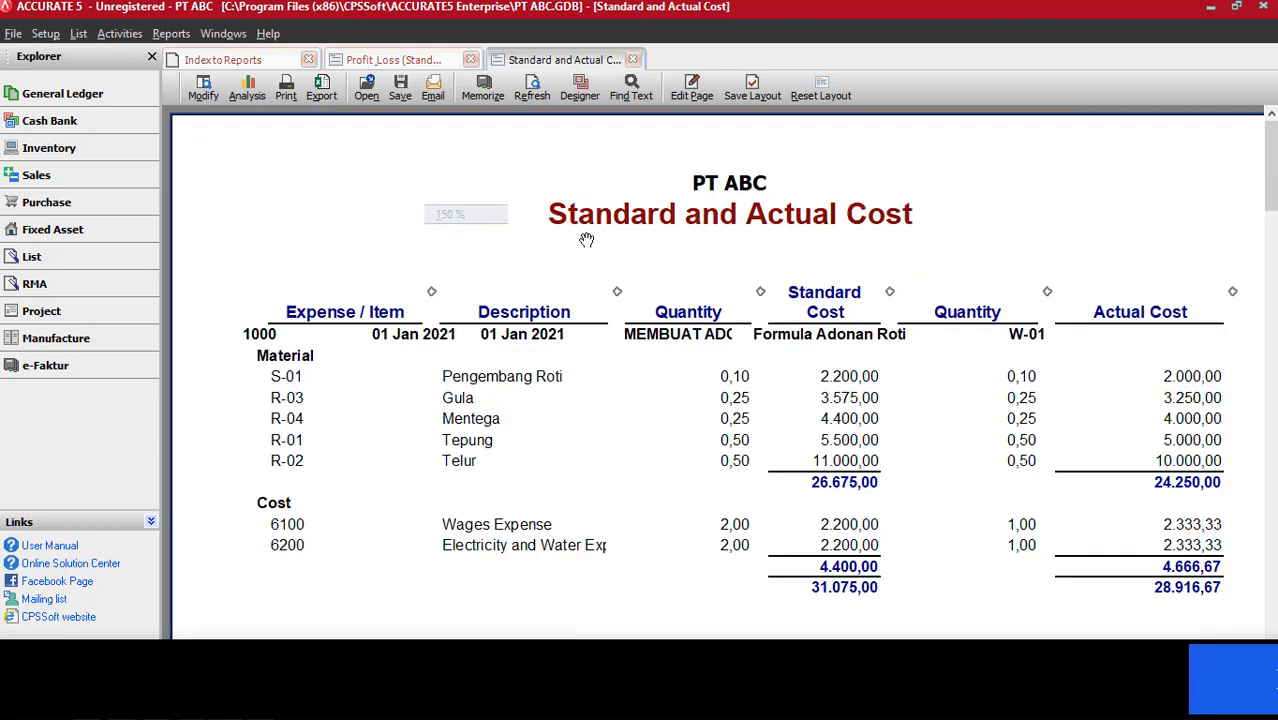